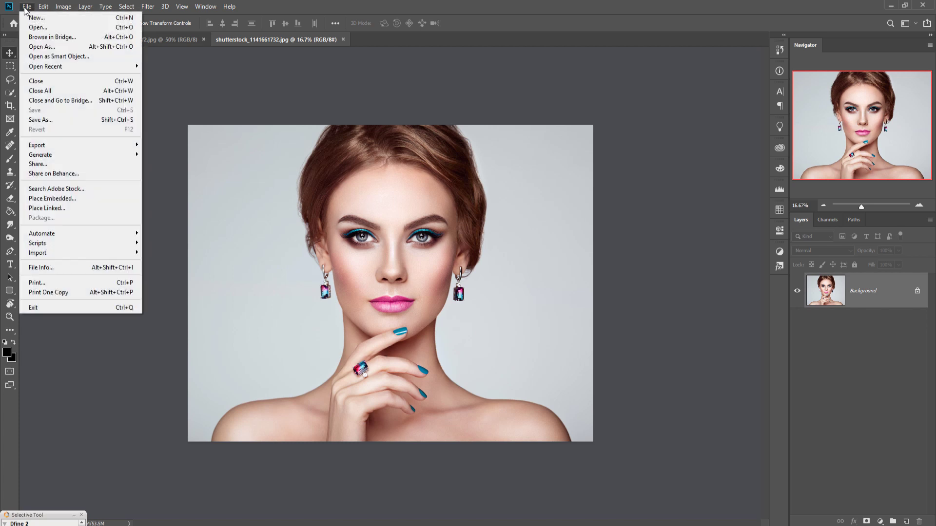
Create a white 1920 × 1080 px document at 72 ppi and copy the portrait photo into it as a layer
left_click(30, 23)
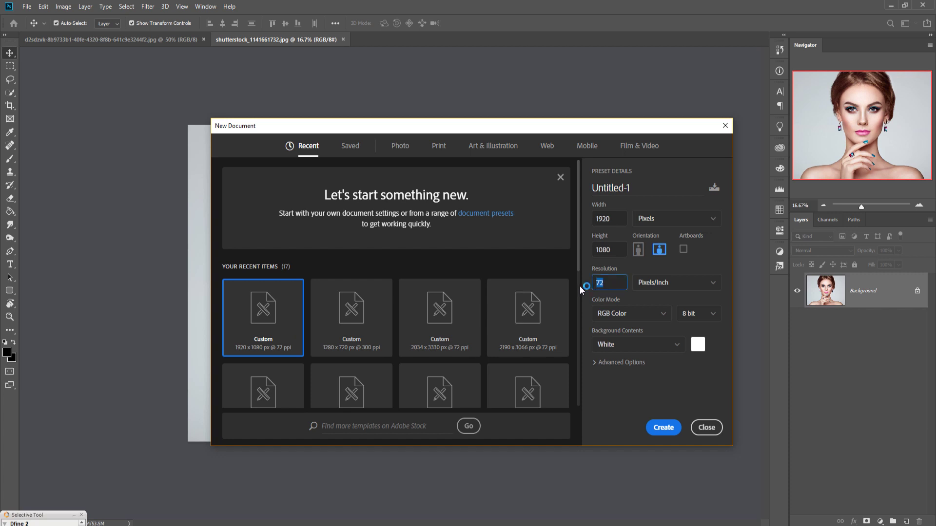
left_click(662, 428)
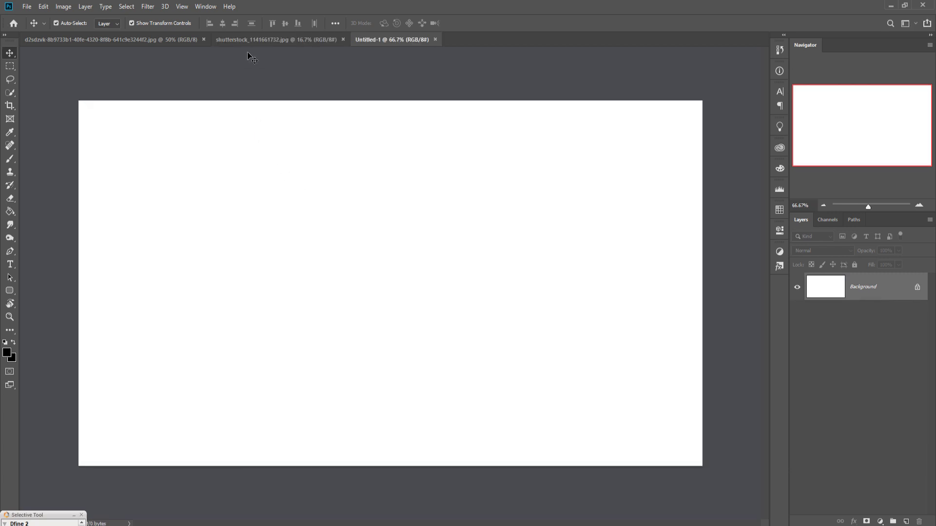
left_click(257, 38)
left_click_drag(256, 38, 349, 85)
left_click_drag(485, 187, 257, 233)
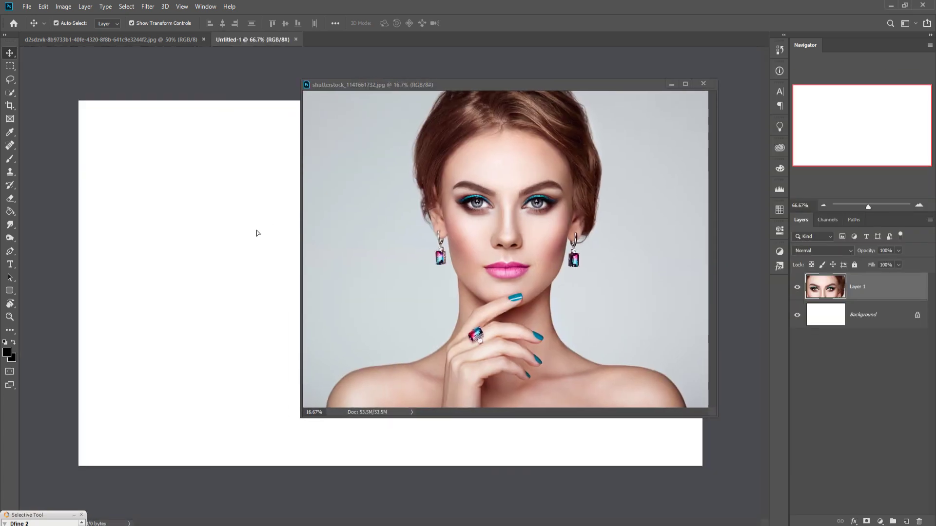
left_click(671, 84)
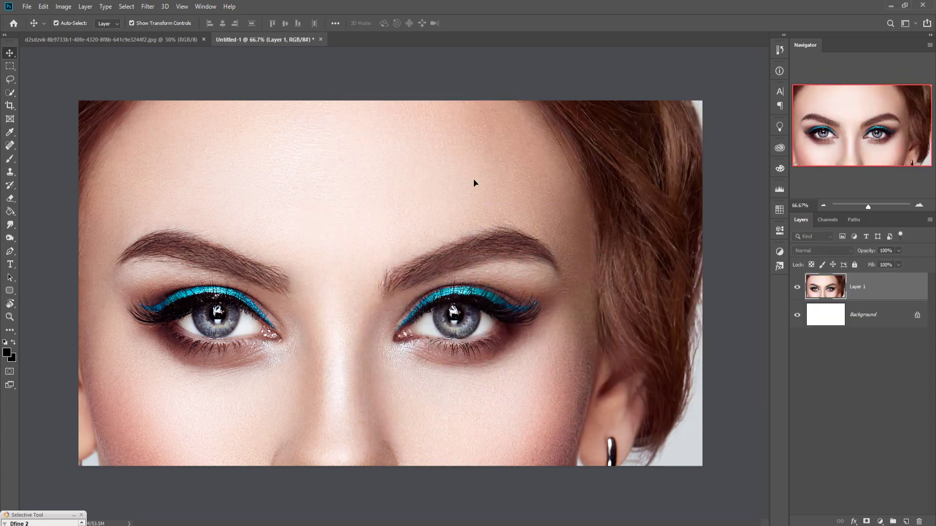
Scale the portrait layer to 44.72% and centre it horizontally so the face fills the canvas from hair to chin
left_click_drag(475, 182, 622, 306)
left_click_drag(524, 174, 464, 344)
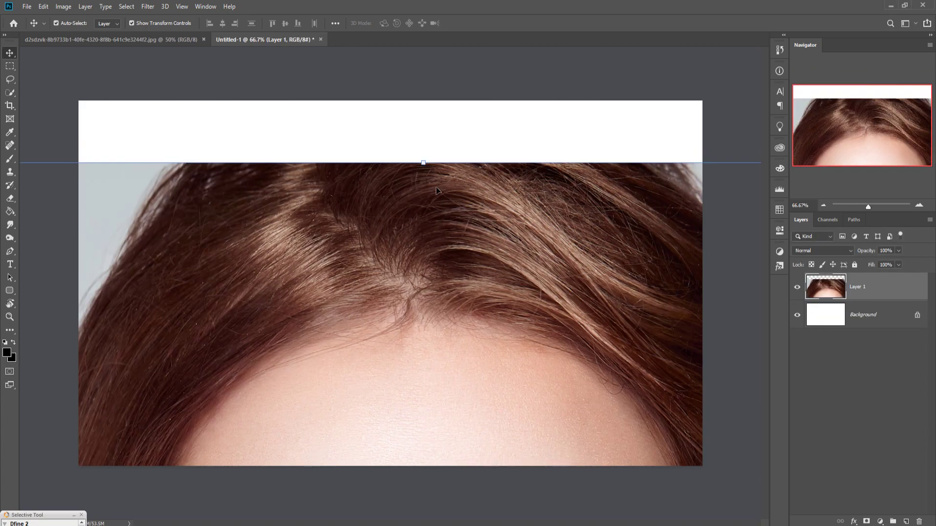
left_click_drag(430, 168, 437, 83)
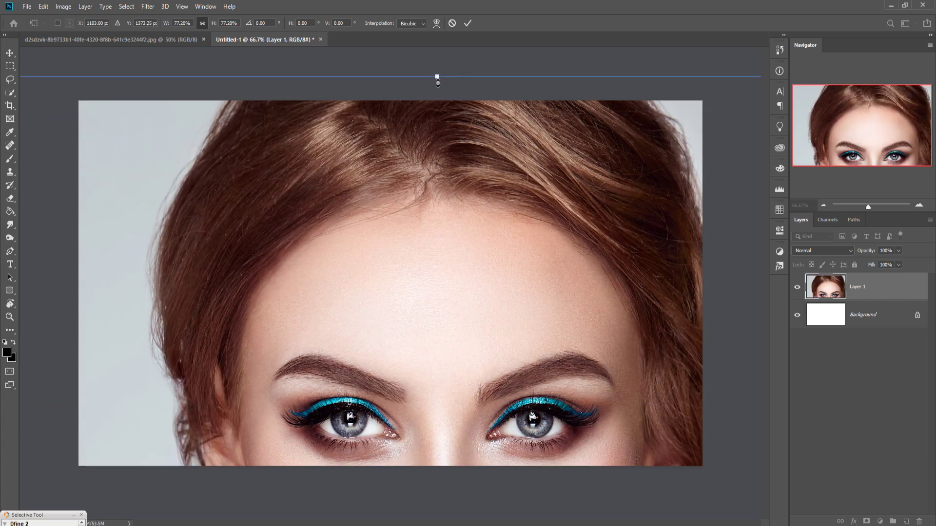
left_click_drag(446, 153, 407, 80)
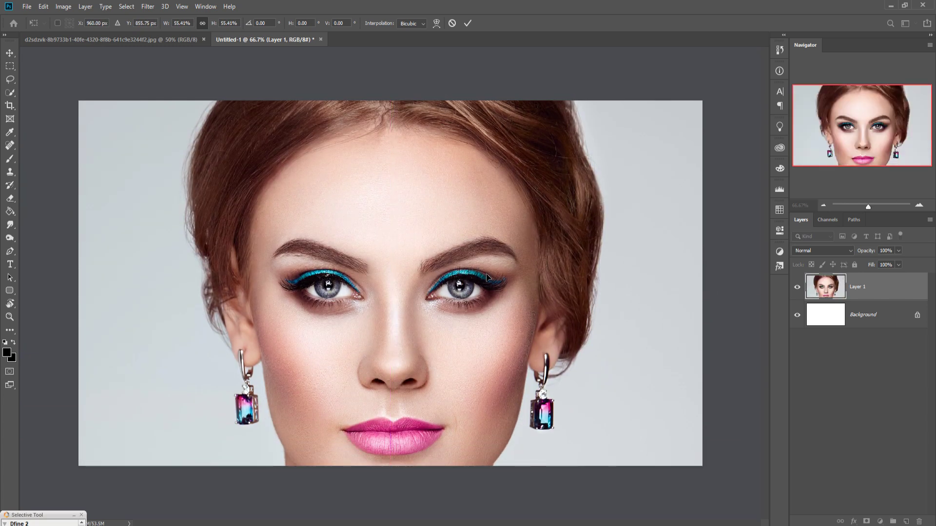
key("ctrl+minus")
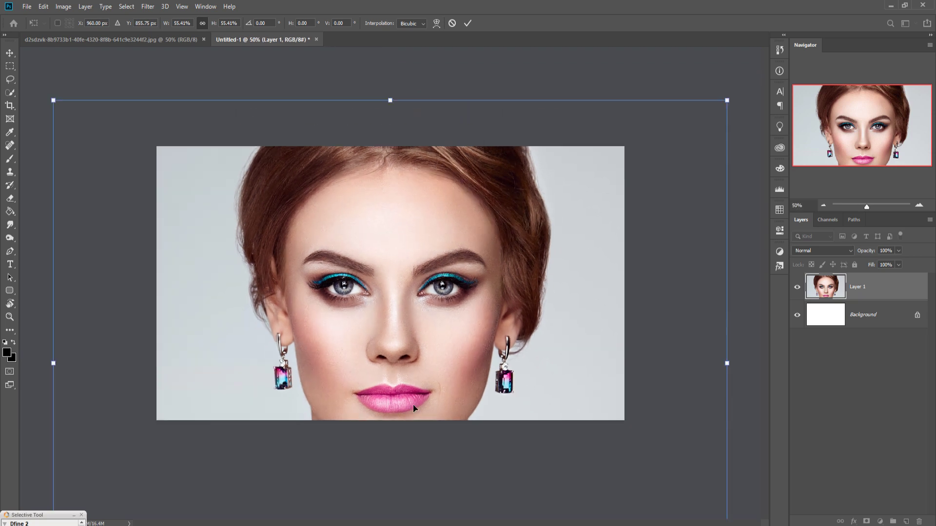
left_click_drag(390, 100, 390, 238)
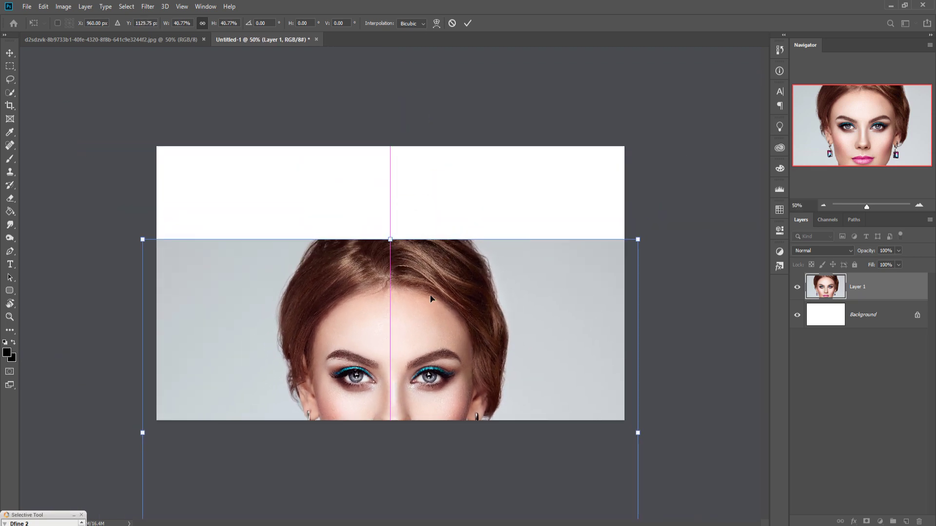
left_click_drag(433, 297, 446, 180)
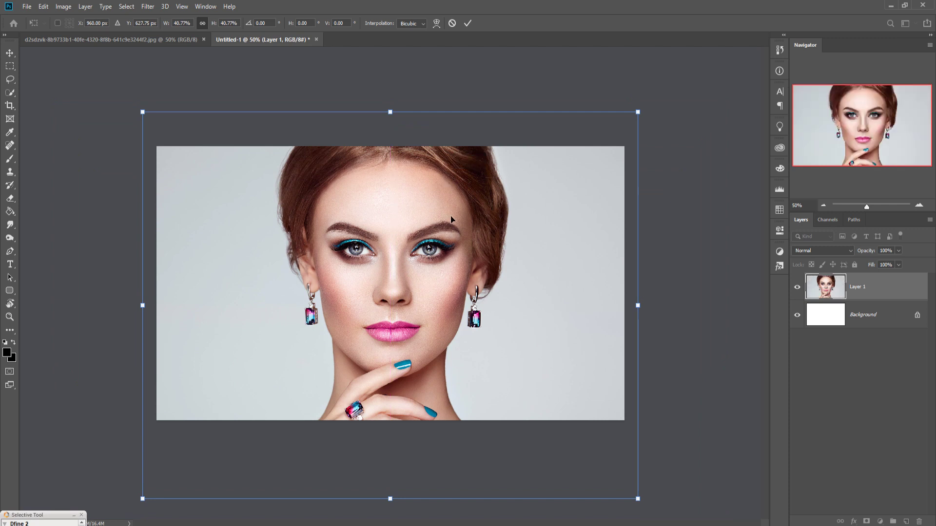
left_click_drag(448, 222, 453, 196)
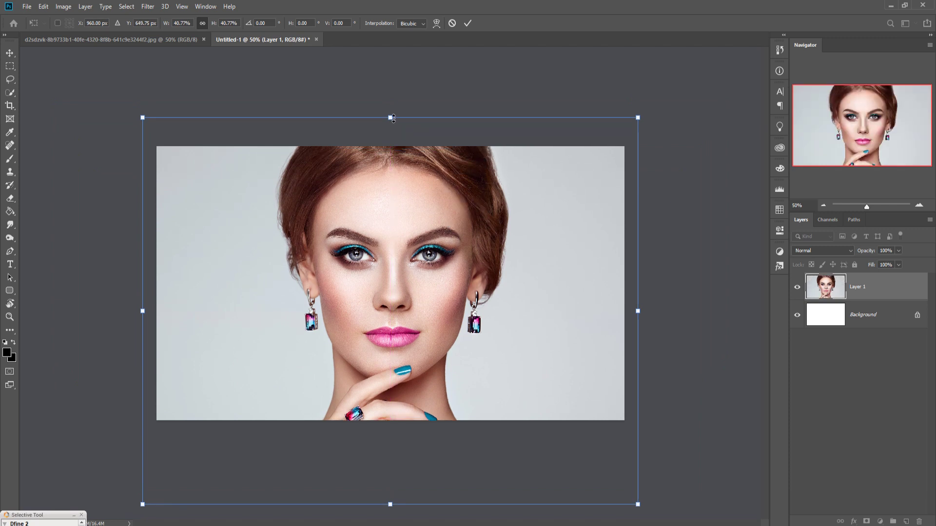
left_click_drag(393, 115, 390, 80)
left_click_drag(424, 199, 428, 244)
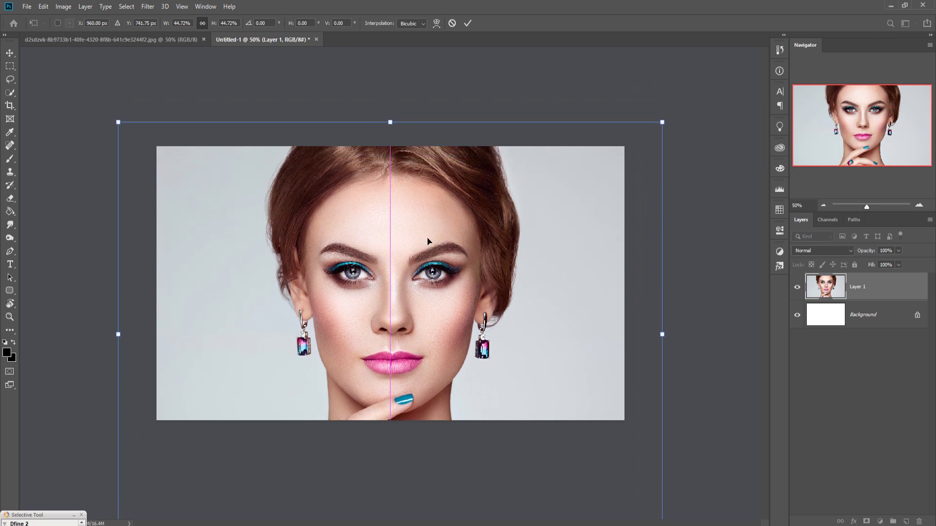
left_click(468, 23)
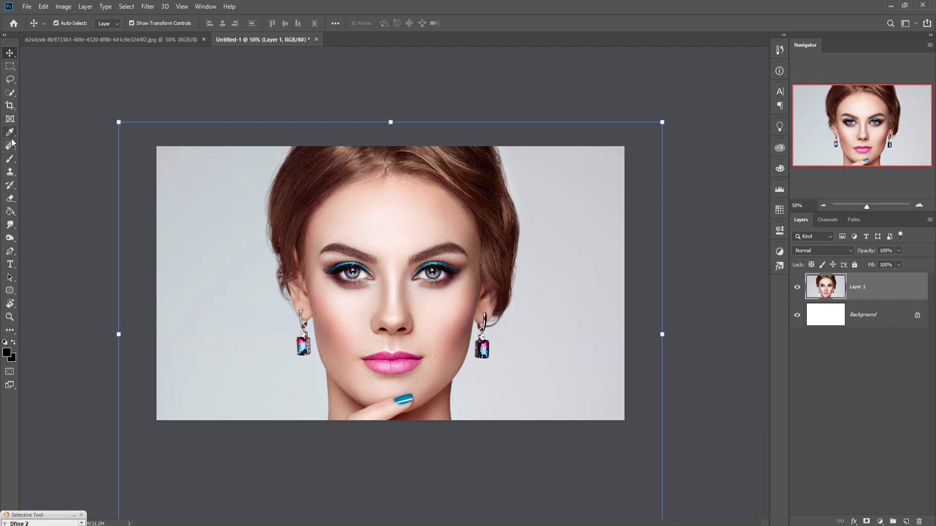
Crop away the parts of the portrait that extend beyond the canvas, keeping the canvas size
left_click(10, 106)
left_click(370, 290)
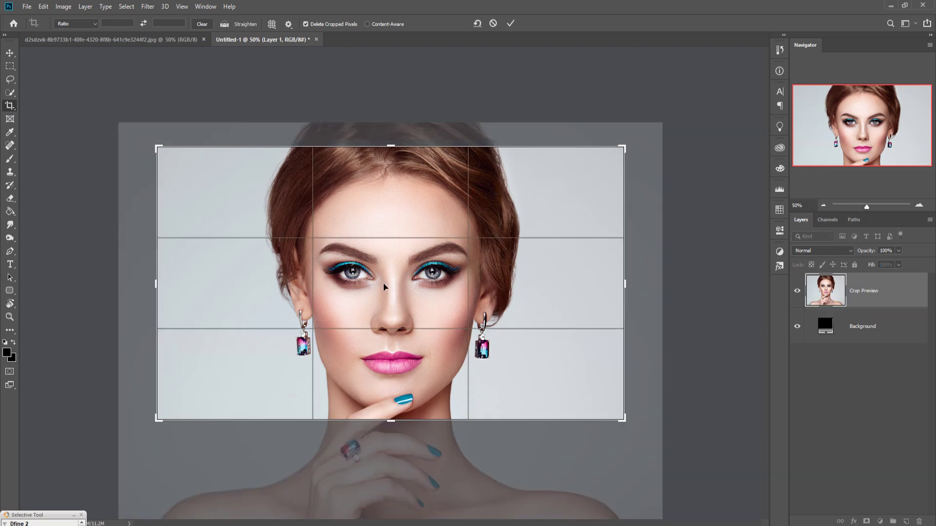
left_click(510, 24)
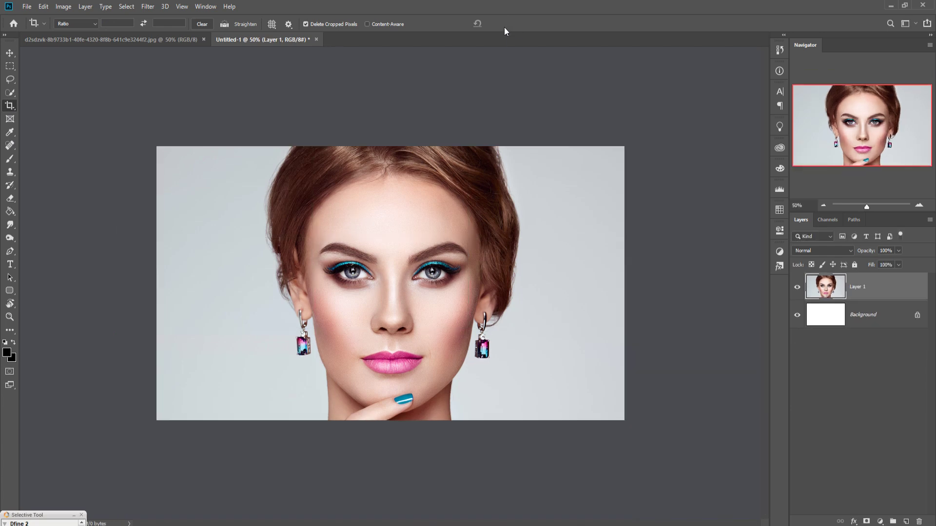
left_click(10, 53)
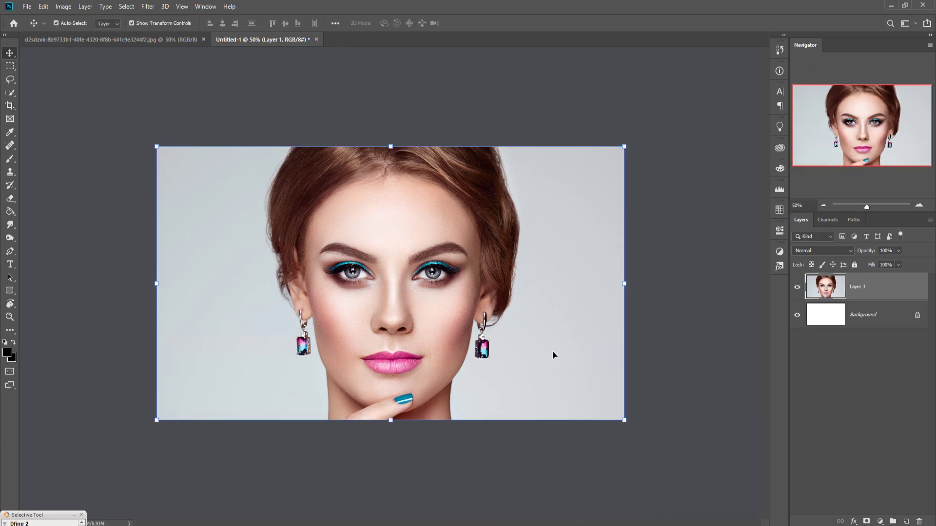
Duplicate Layer 1 within the same document and hide the copy
key("ctrl+plus")
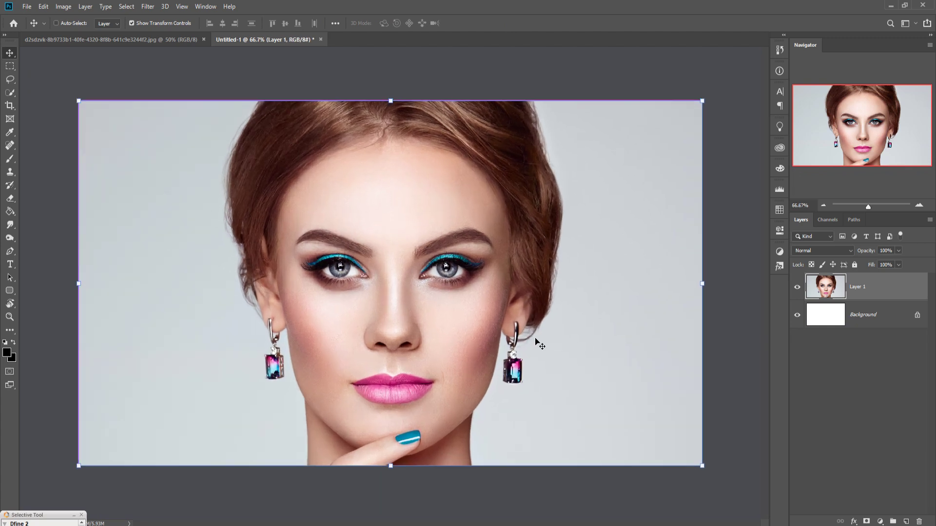
right_click(864, 291)
left_click(754, 162)
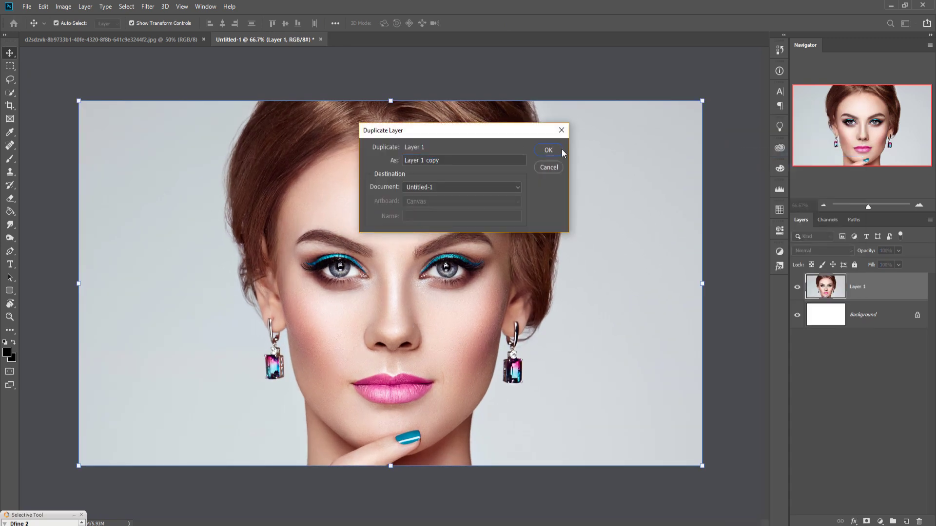
left_click(561, 150)
left_click(886, 317)
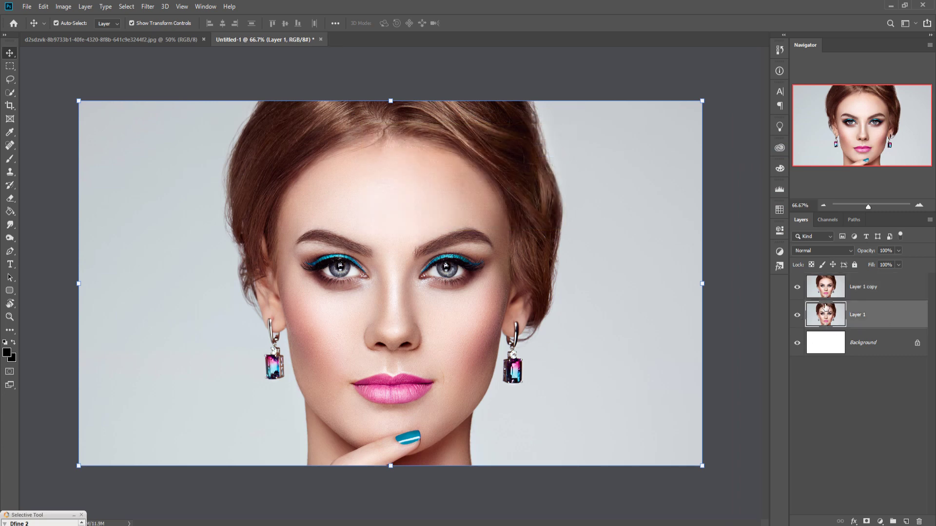
left_click(842, 292)
left_click(835, 319)
Make a second duplicate of Layer 1 and hide that copy too
right_click(878, 315)
left_click(775, 154)
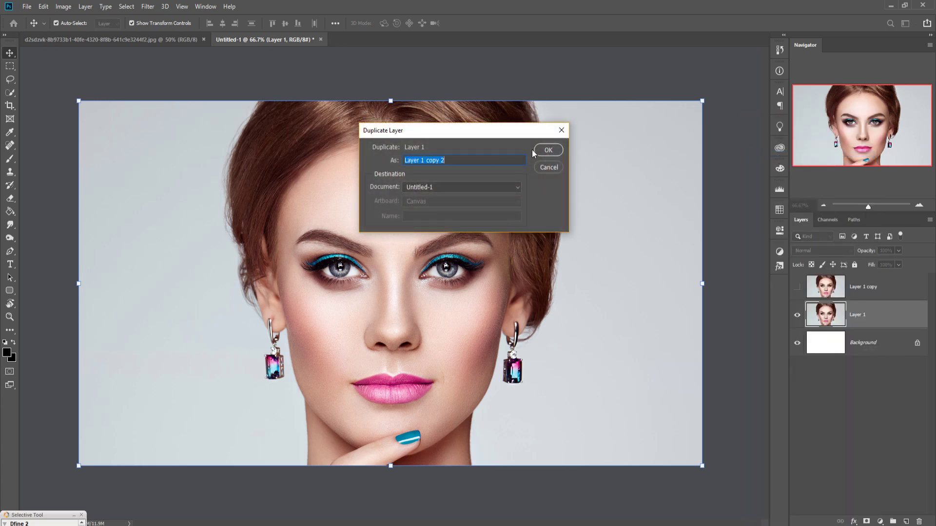
left_click(540, 150)
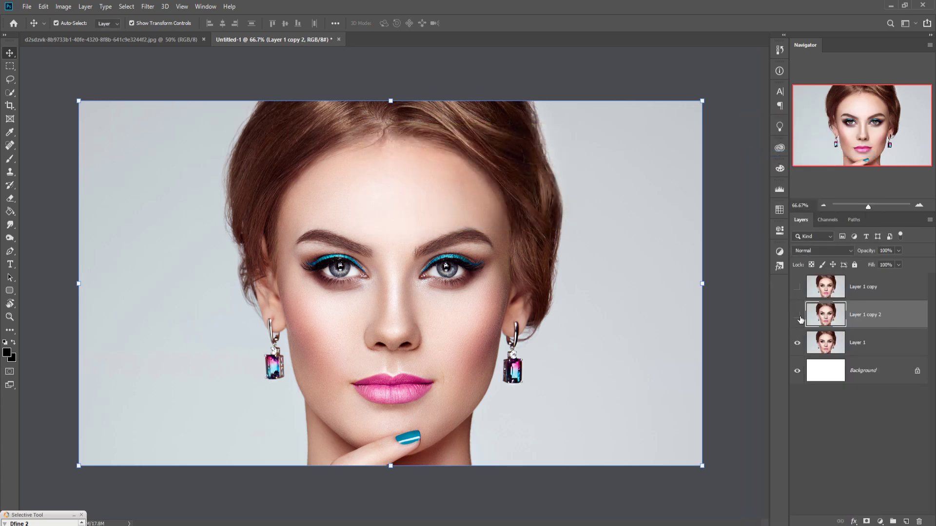
Apply the Camera Raw filter to Layer 1 with Saturation -100, Contrast +22, Shadows -24, Clarity +35 and Dehaze -8
left_click(829, 343)
left_click(144, 6)
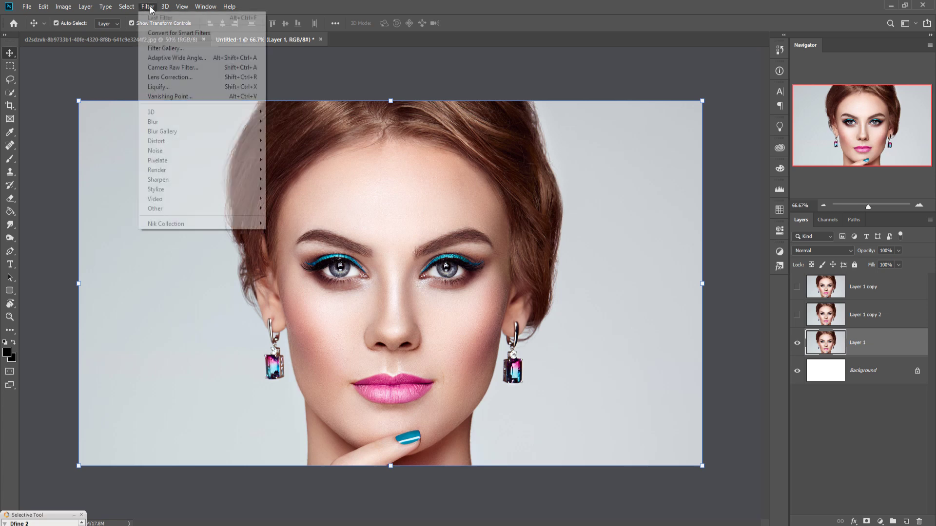
left_click(167, 68)
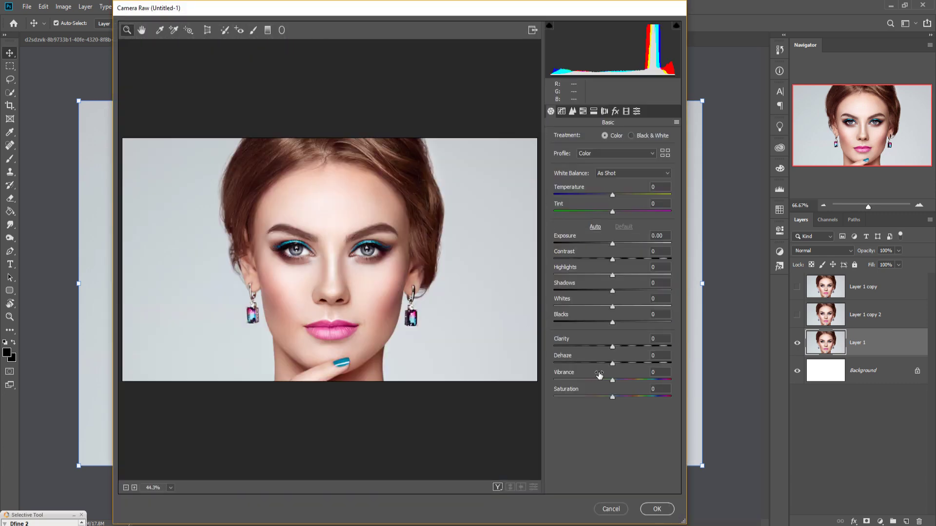
left_click_drag(613, 398, 546, 404)
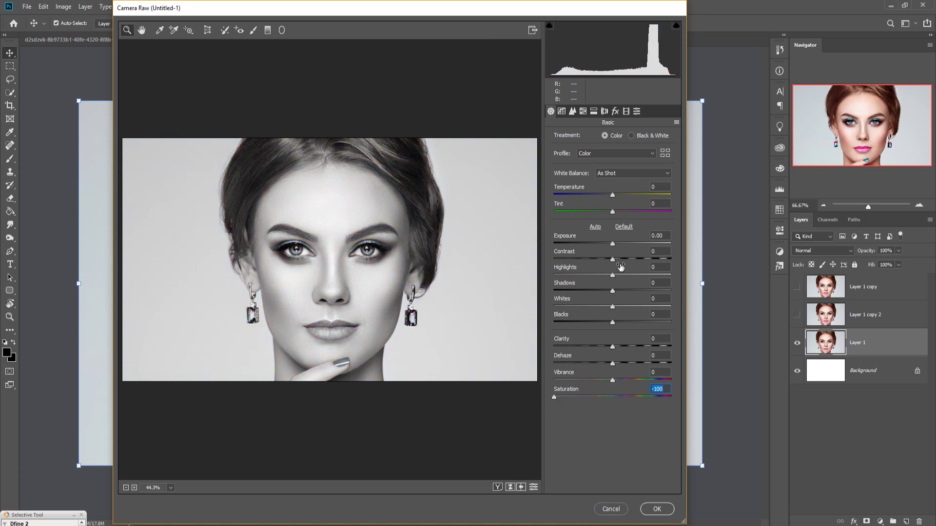
left_click_drag(613, 264, 632, 262)
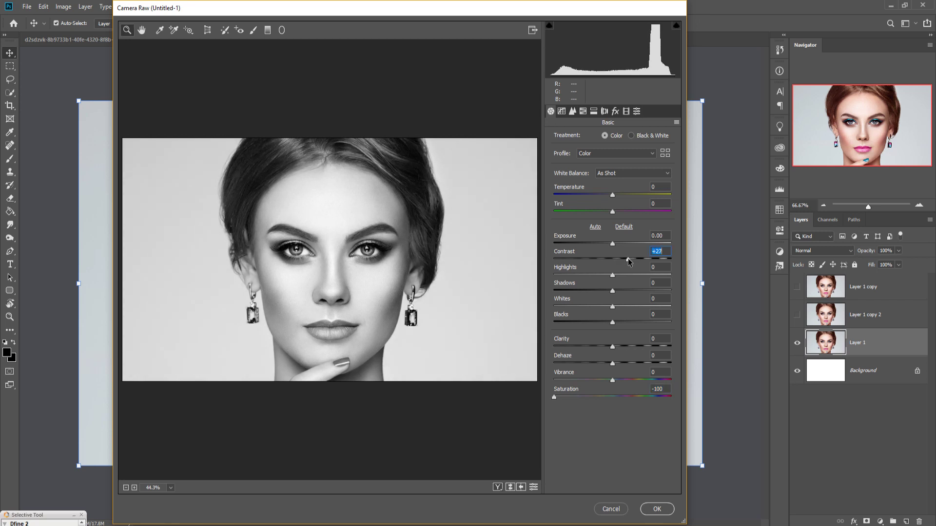
left_click_drag(613, 291, 599, 292)
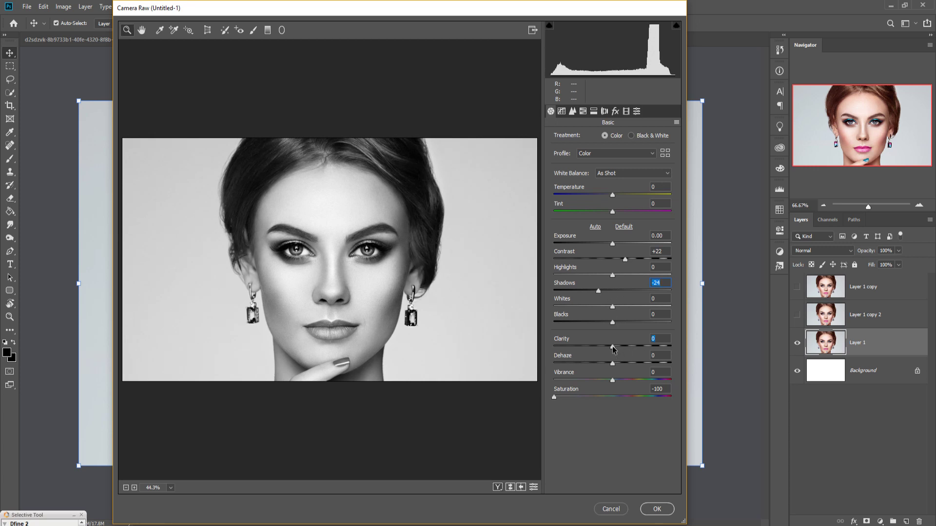
mouse_move(613, 347)
left_mouse_down()
mouse_move(644, 345)
mouse_move(610, 364)
left_mouse_up()
left_click(615, 363)
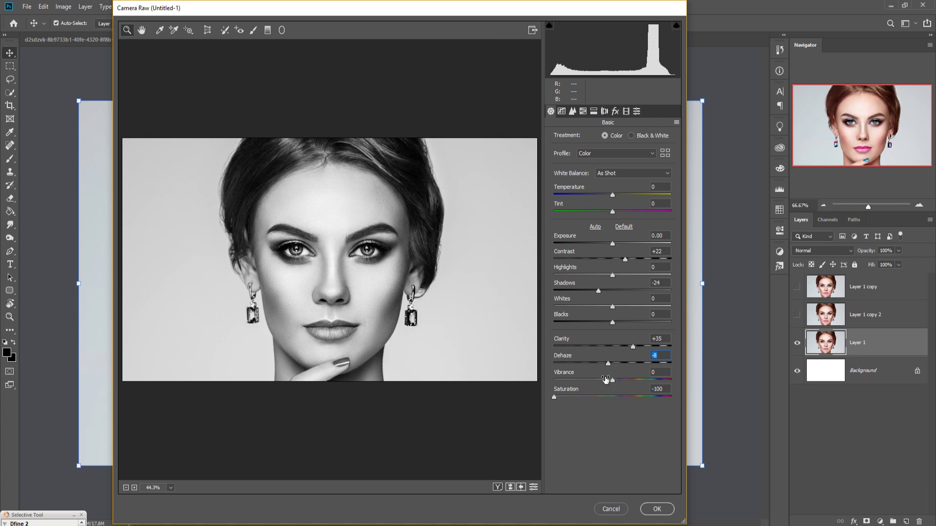
left_click(661, 507)
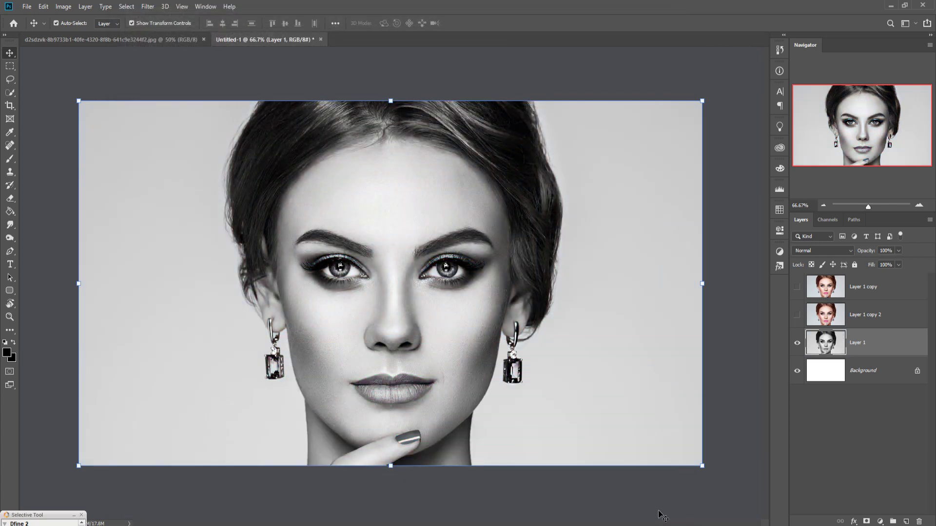
In the milk splash image, start a Pen tool path along the lower inner rim of the left splash up to the small drip
left_click(140, 41)
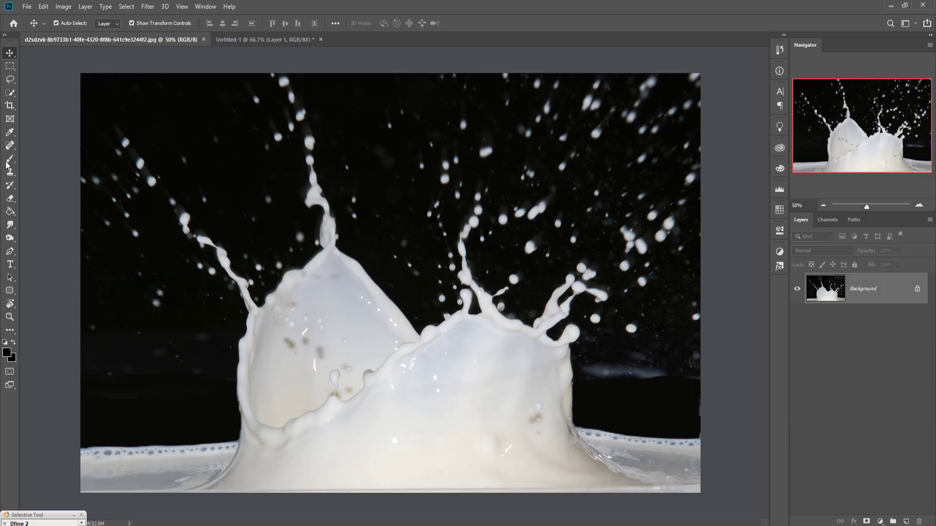
left_click(9, 252)
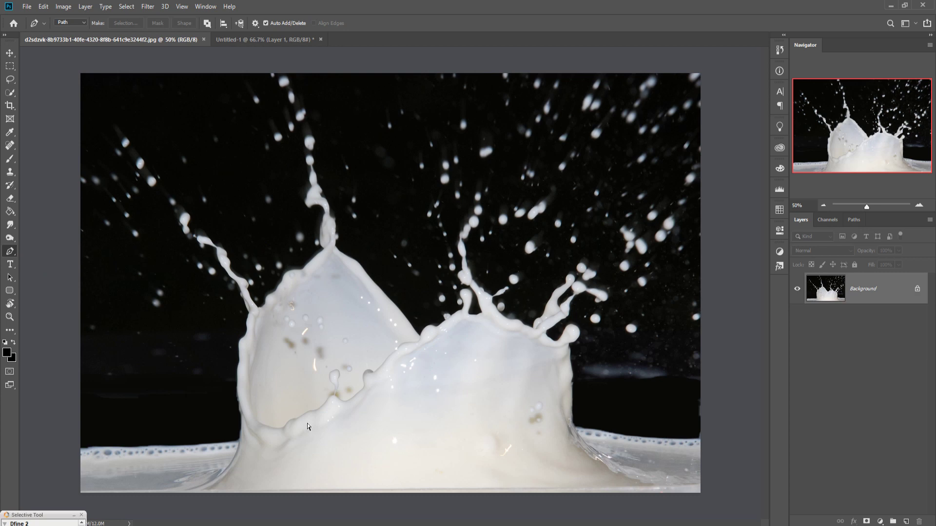
key("ctrl+plus")
key("ctrl+plus")
left_click_drag(432, 450, 465, 282)
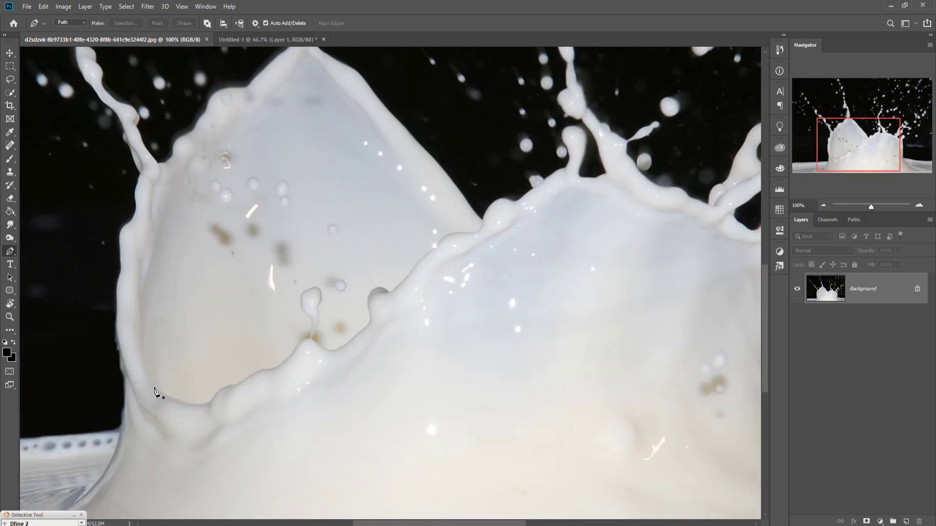
left_click(167, 397)
left_click(209, 404)
left_click(226, 389)
left_click(263, 370)
left_click(307, 339)
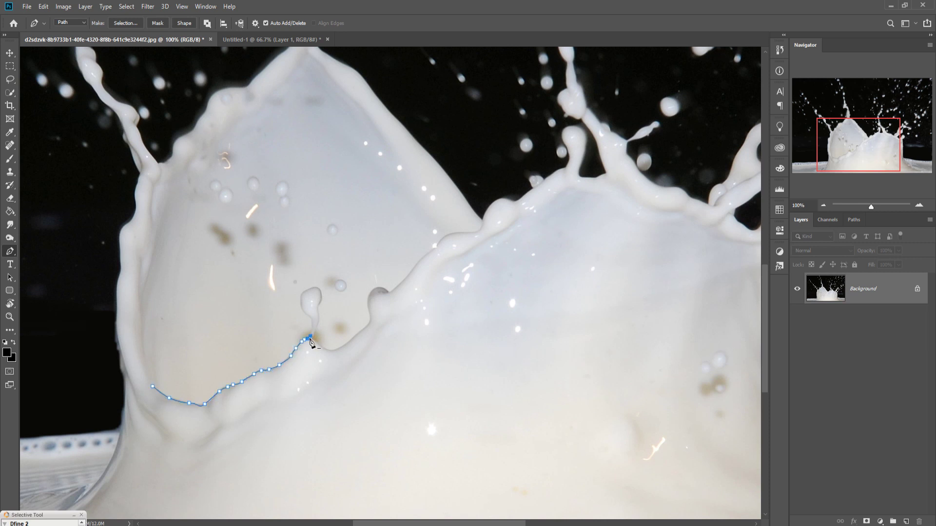
Continue the path around the small drip, up the splash rim and around the short rounded spike beside the tall central spout
key("ctrl+plus")
key("ctrl+plus")
left_click(154, 298)
left_click_drag(180, 337, 179, 340)
left_click(156, 451)
left_click(213, 485)
left_click(386, 311)
left_click(441, 269)
left_click(583, 133)
left_click_drag(713, 73, 344, 344)
left_click(458, 268)
left_click(551, 205)
left_click(544, 132)
left_click(572, 83)
left_click(600, 176)
left_click(614, 239)
left_click_drag(629, 234, 393, 433)
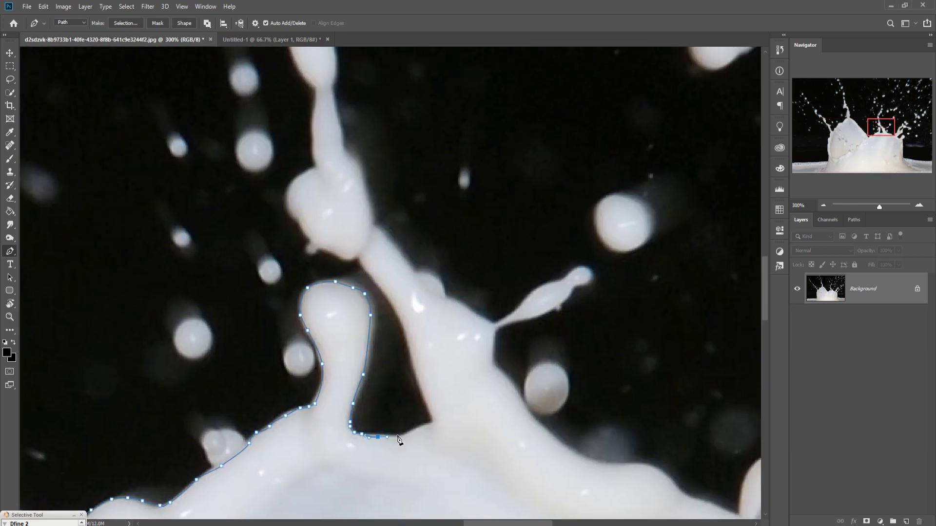
Trace the path up the near side of the tall central spout and around the beads at its tip
left_click(435, 422)
left_click(359, 256)
left_click(302, 223)
left_click_drag(322, 92, 335, 317)
left_click(302, 259)
left_click_drag(336, 142, 291, 302)
left_click(373, 258)
left_click(279, 386)
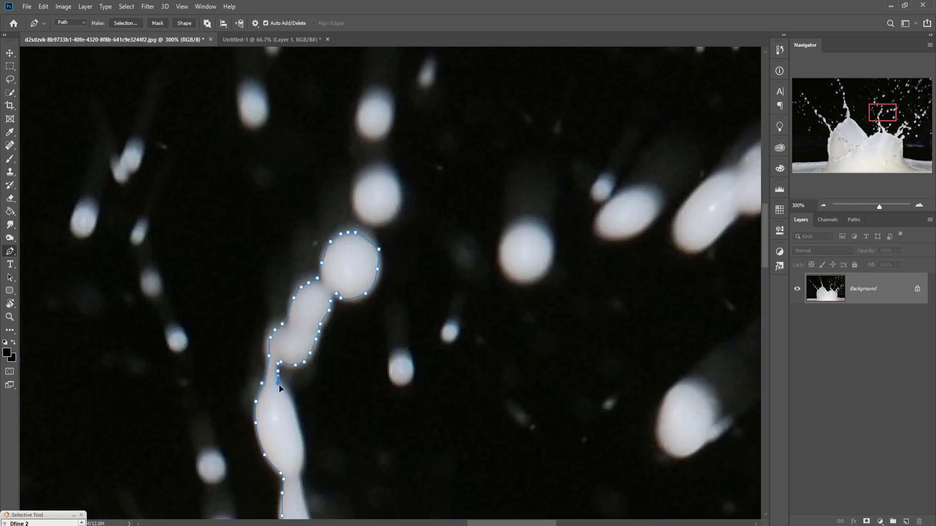
Trace the path down the far side of the tall central spout, around its thin side drip and along the rim to the next spout
left_click_drag(305, 480, 275, 179)
left_click(350, 363)
left_click(431, 411)
left_click(526, 371)
left_click(465, 504)
left_click_drag(468, 504, 320, 265)
left_click(525, 363)
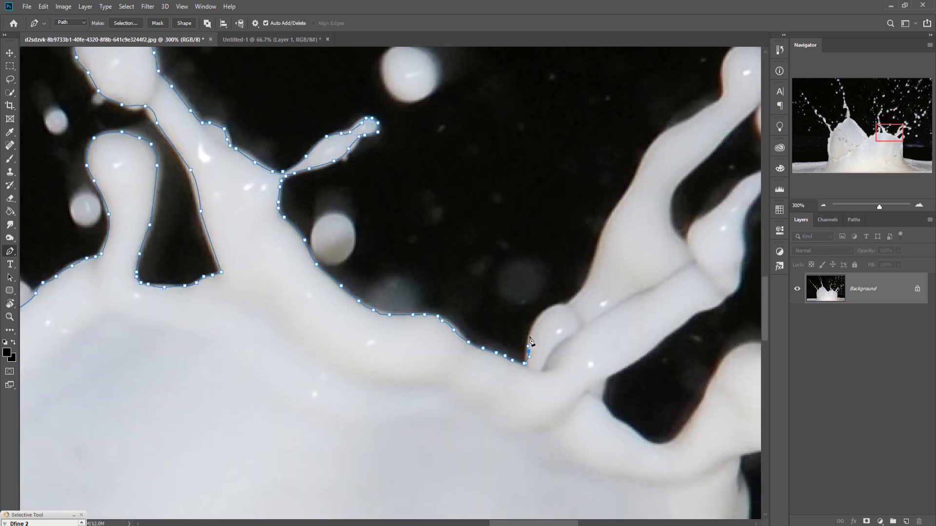
Continue the path up the outer edge of the branching spout, around its rounded tip and back down to the fork
left_click(594, 266)
left_click(661, 135)
left_click_drag(666, 138, 544, 378)
left_click(613, 285)
left_click(653, 314)
left_click(561, 419)
left_click(589, 453)
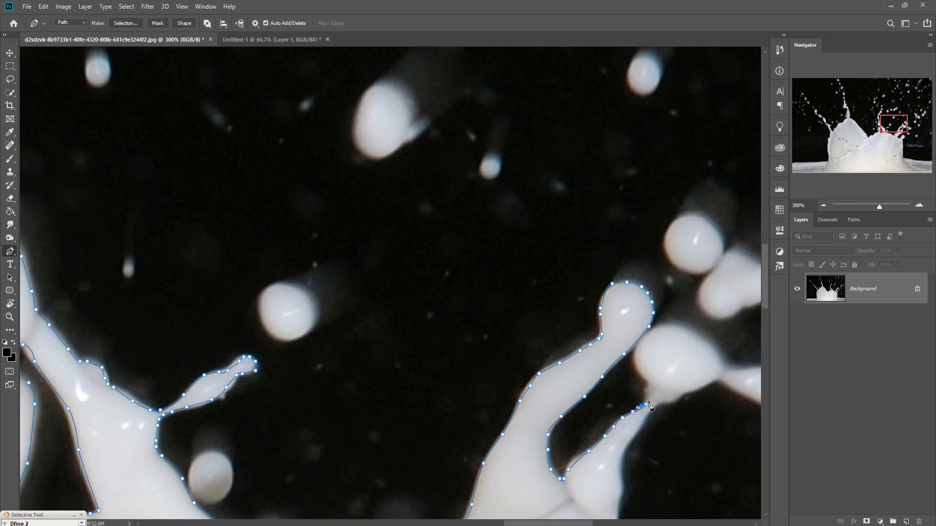
Trace the path around the second branch's large bead and hooked end, then back along its underside
left_click(703, 338)
left_click_drag(732, 370, 481, 380)
left_click(595, 418)
left_click(575, 454)
left_click(468, 393)
Continue the path down the branching spout's lower edge, around the dark gap and up onto the large rounded knob
left_click_drag(373, 509, 368, 259)
left_click(240, 373)
left_click(280, 441)
left_click(383, 346)
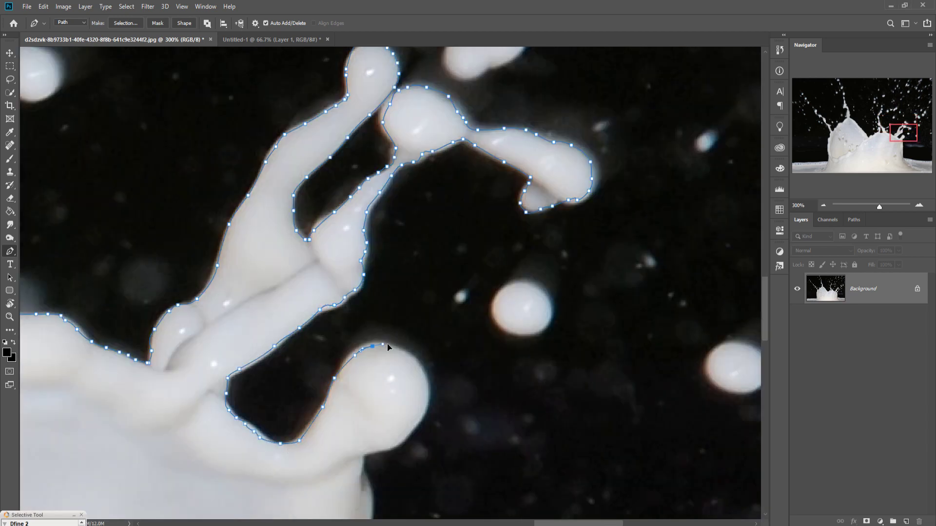
Trace the path around the large rounded knob and down the splash's right side to its flared base
left_click(427, 394)
left_click_drag(370, 497, 323, 177)
left_click(336, 308)
left_click_drag(337, 488, 344, 218)
left_click(358, 365)
left_click(478, 499)
Complete the path along the image's bottom edge and up the splash's left side, back to the starting point
key("ctrl+minus")
key("ctrl+minus")
key("ctrl+minus")
key("ctrl+minus")
left_click(653, 494)
left_click(197, 491)
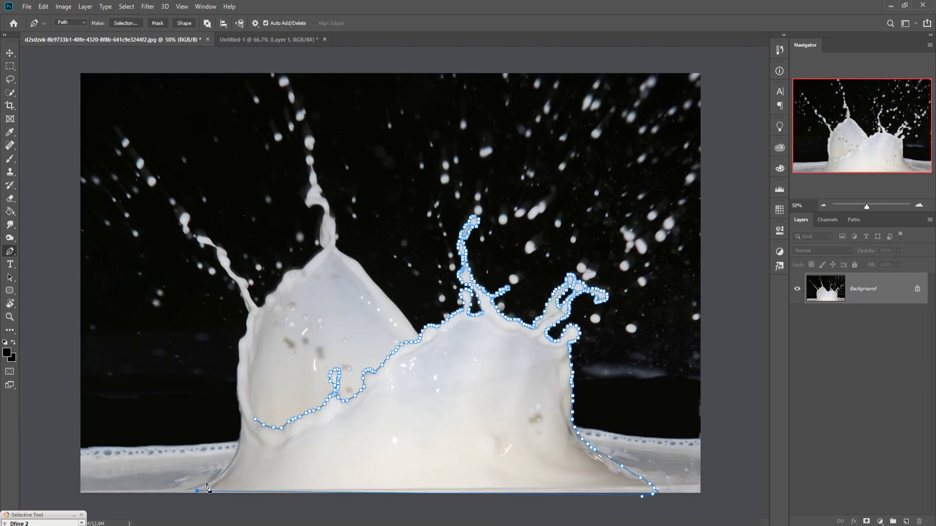
left_click(249, 414)
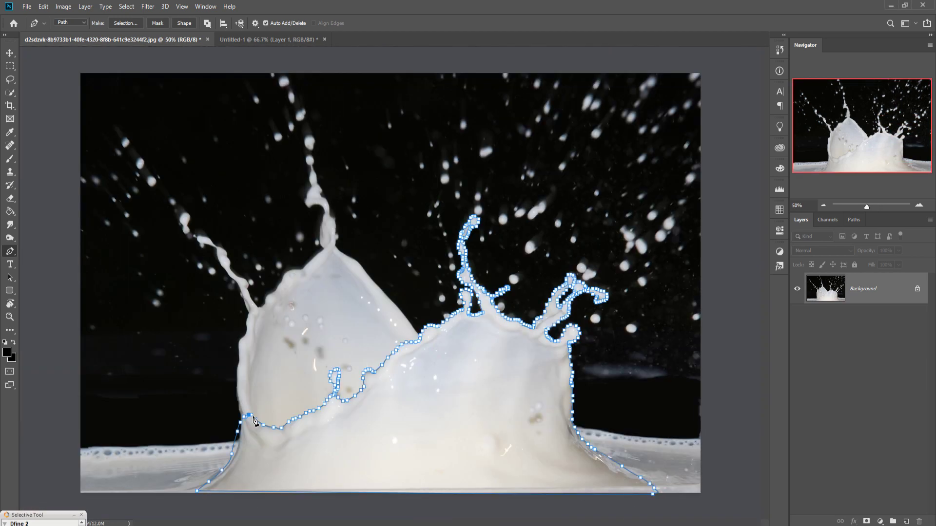
Convert the milk splash path into a new anti-aliased selection with a feather radius of 0 pixels
right_click(313, 458)
left_click(342, 274)
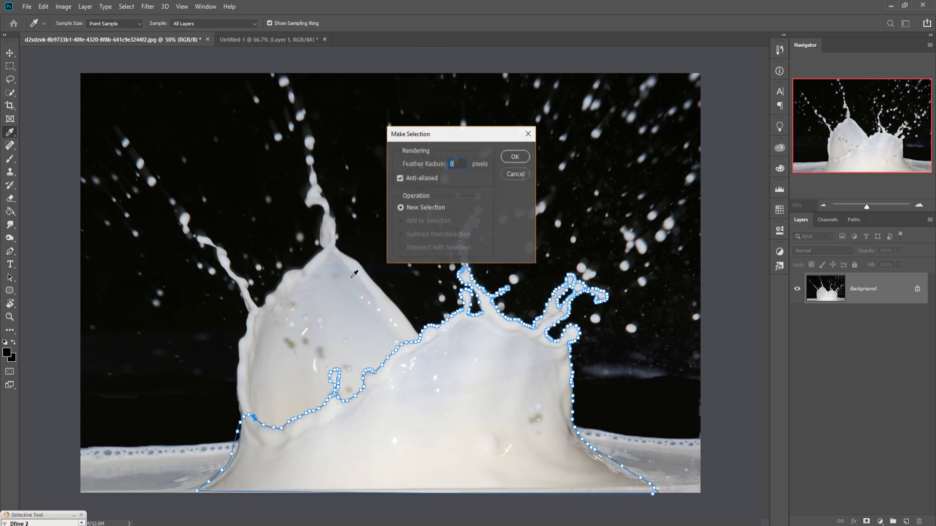
left_click(514, 157)
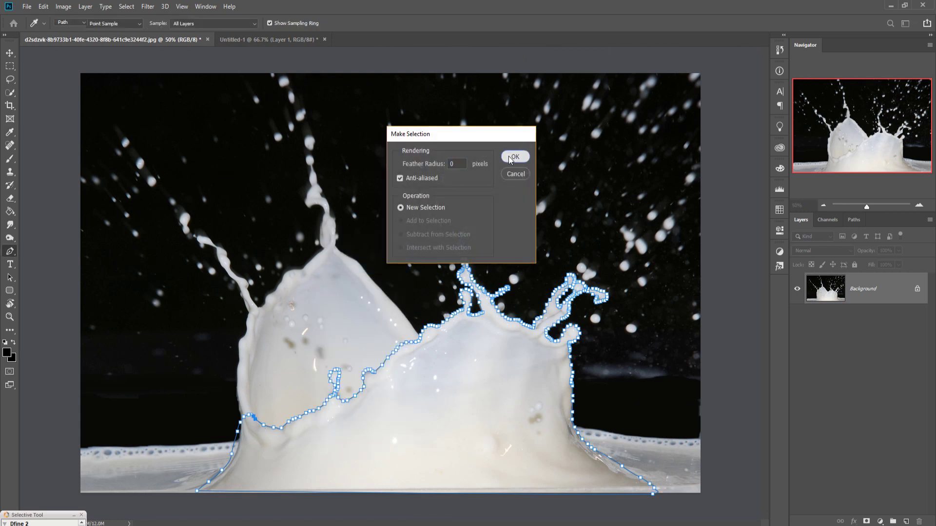
Float the splash image, move the selected milk into the portrait document as a new layer, and minimize the splash image
left_click(10, 52)
left_click_drag(154, 40, 399, 79)
left_click_drag(586, 369, 167, 271)
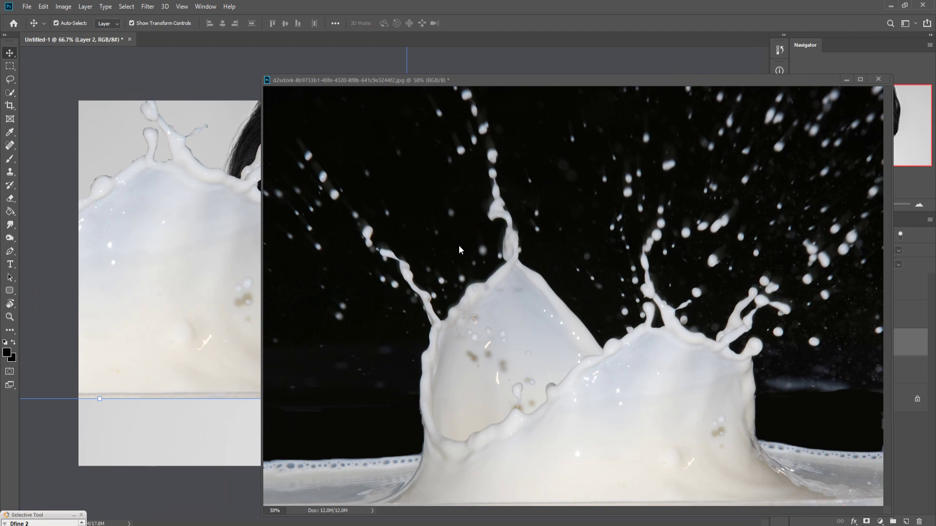
left_click(845, 79)
Rotate the milk layer to -89.49°, scale it to 56.87% and position it over the right half of the face
left_click_drag(412, 411, 168, 66)
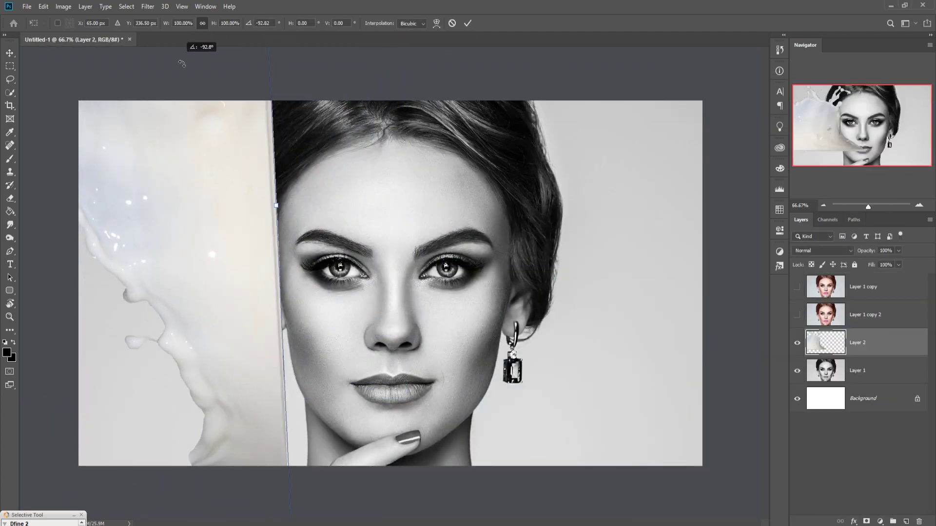
left_click_drag(212, 248, 459, 286)
left_click_drag(554, 240, 555, 257)
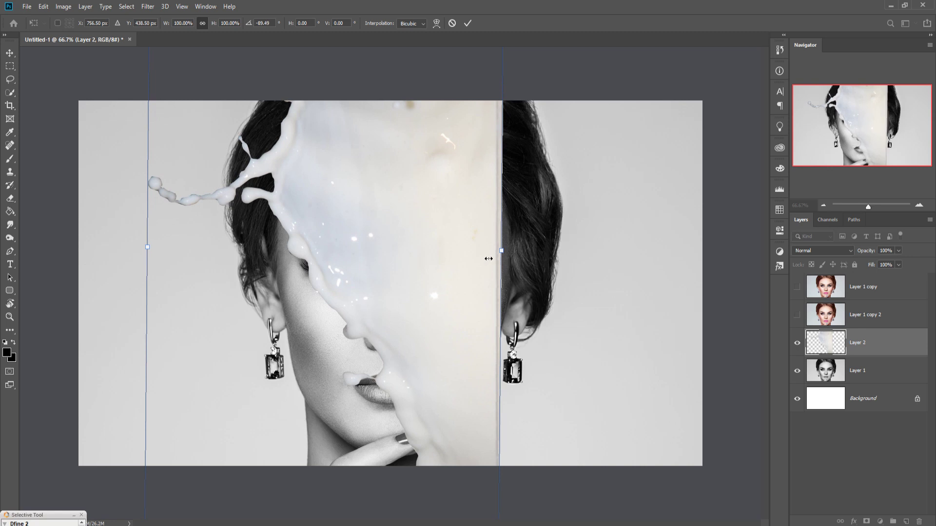
left_click_drag(488, 259, 442, 272)
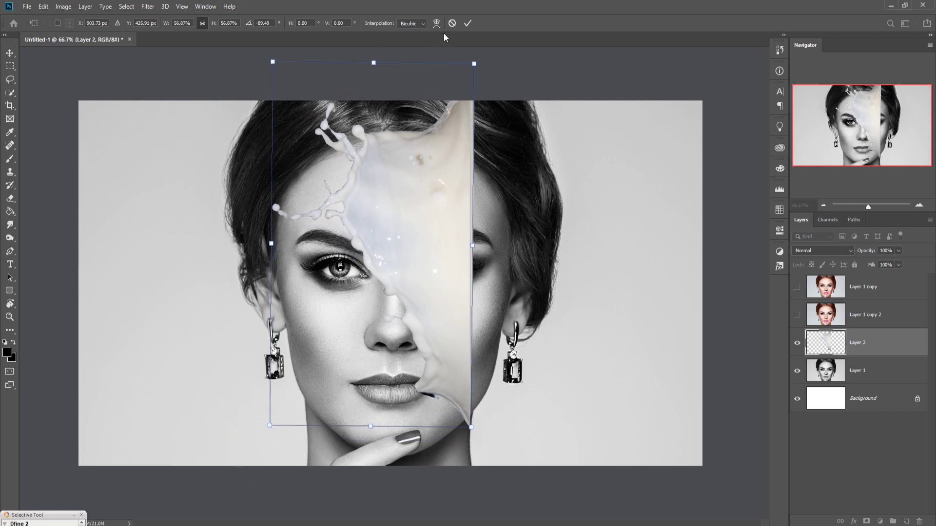
left_click(469, 24)
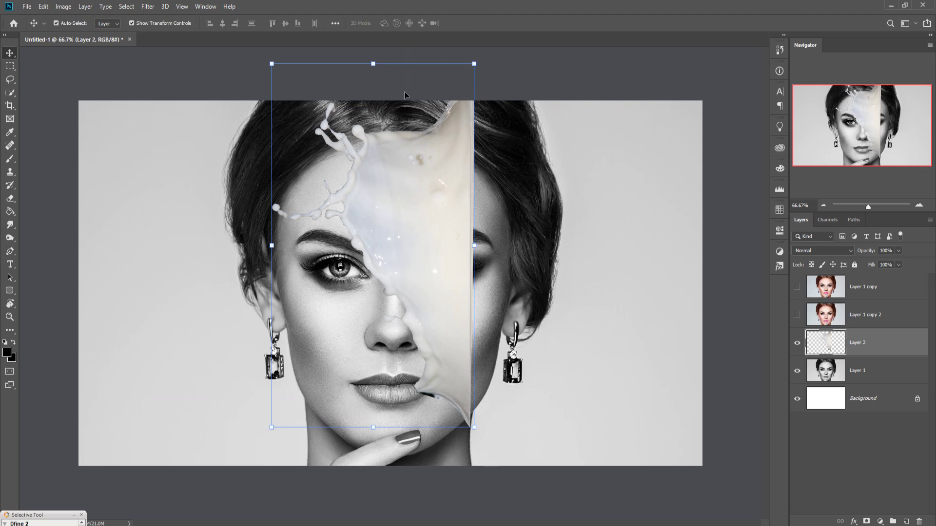
Flip the milk layer vertically and move it down over the lower part of the face
left_click(43, 6)
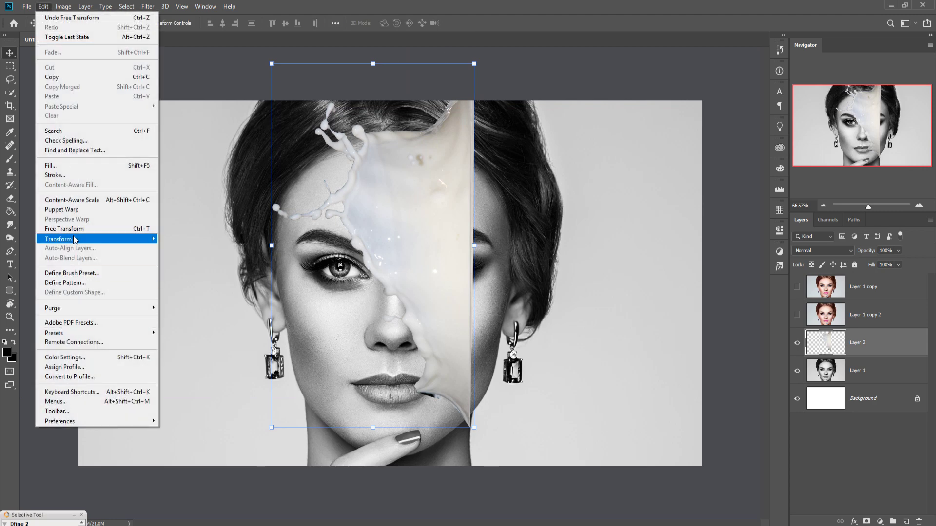
mouse_move(75, 239)
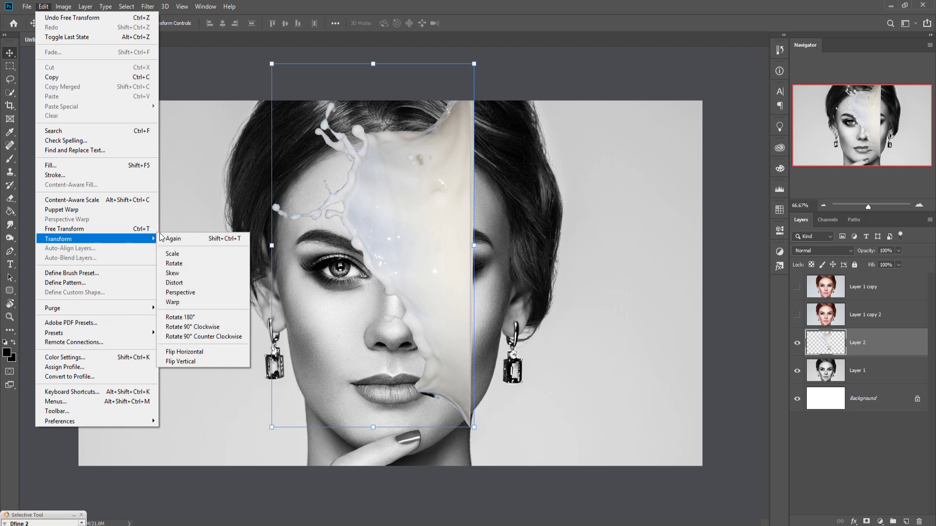
left_click(183, 361)
left_click_drag(397, 320, 386, 402)
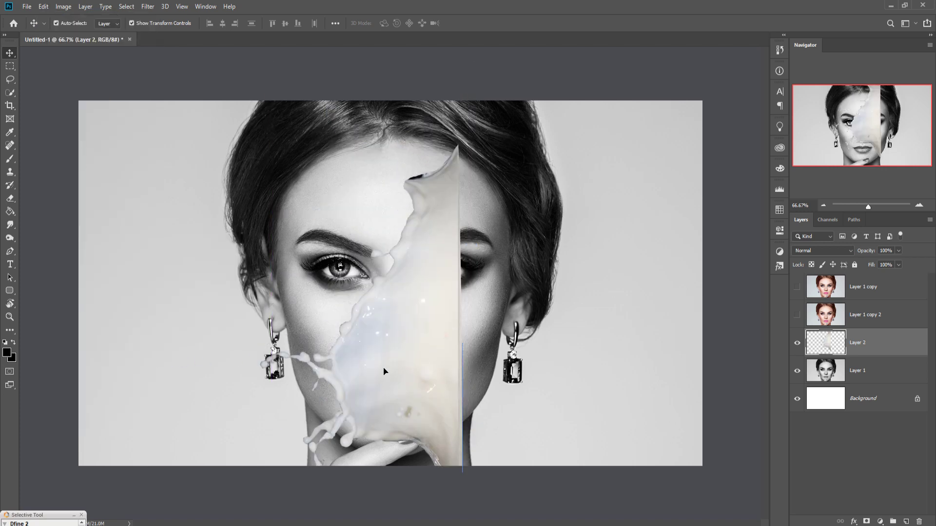
Scale the milk layer to 118.74%, rotate it to -30.95° and align its rippled edge with the center line of the face
left_click_drag(464, 149, 500, 76)
left_click_drag(443, 177, 441, 204)
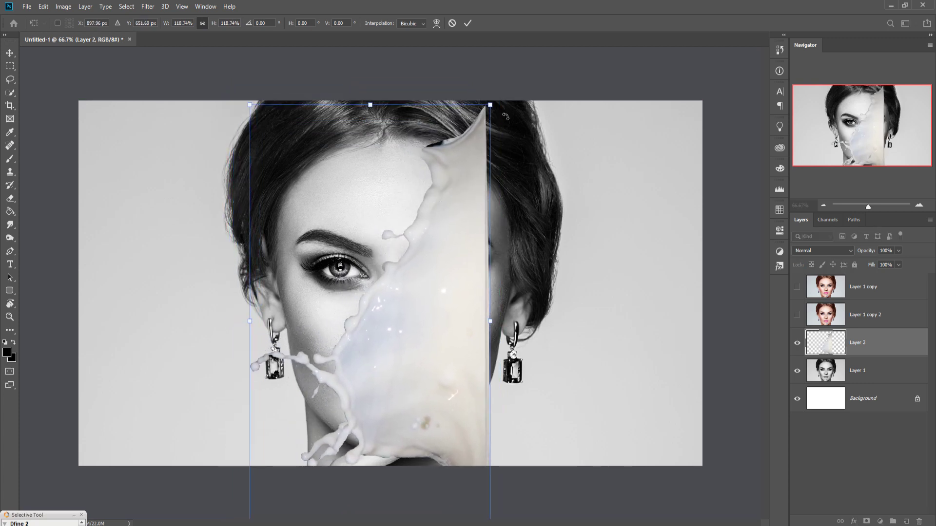
left_click_drag(501, 102, 386, 78)
left_click_drag(401, 257, 429, 270)
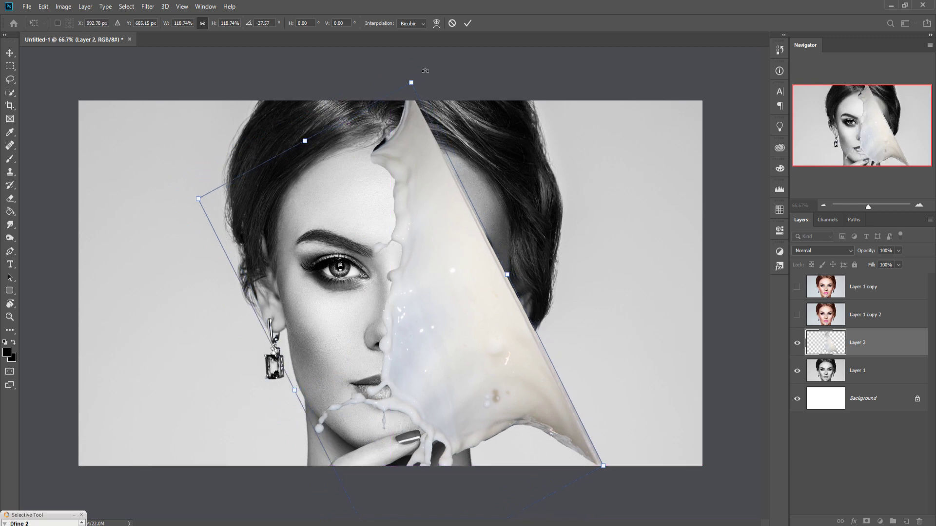
left_click_drag(426, 71, 412, 69)
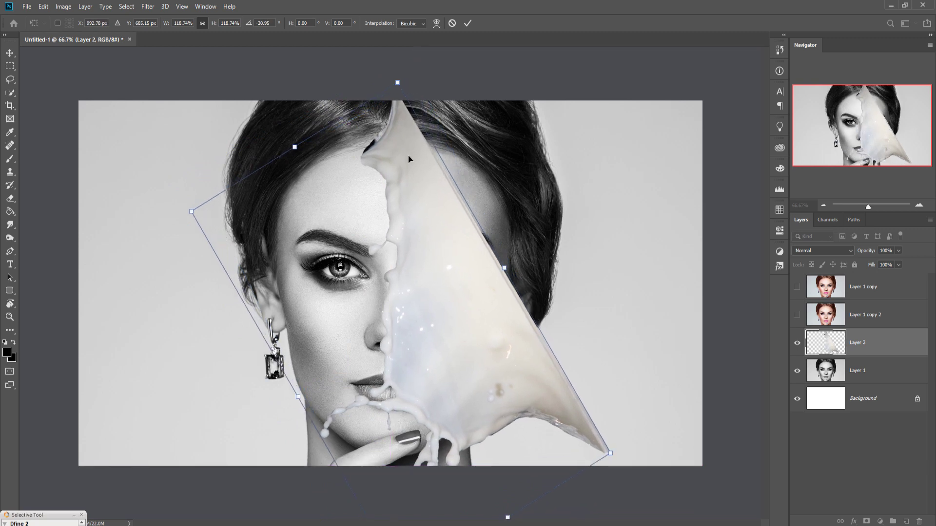
mouse_move(409, 159)
left_mouse_down()
mouse_move(423, 159)
mouse_move(409, 159)
left_mouse_up()
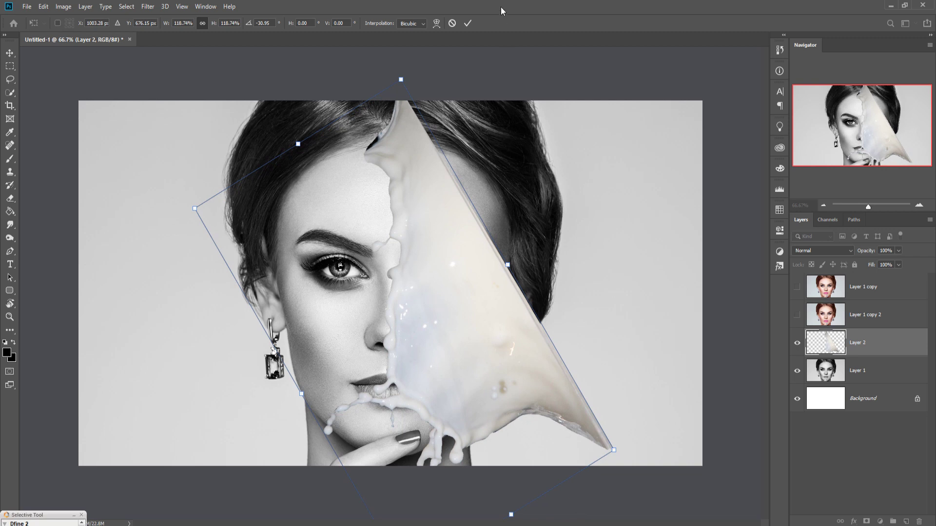
left_click(468, 22)
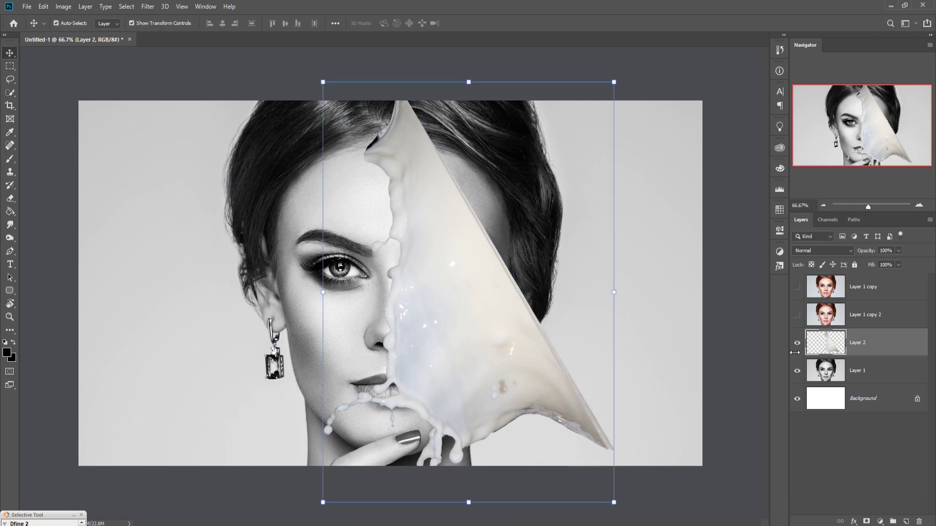
Show the color portrait on Layer 1 copy 2 and add a layer mask to it
left_click(873, 325)
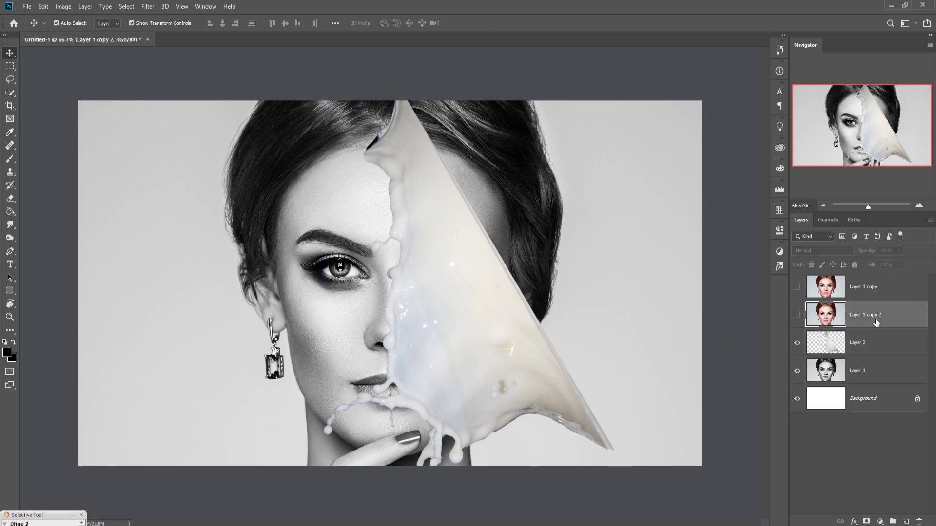
left_click(802, 318)
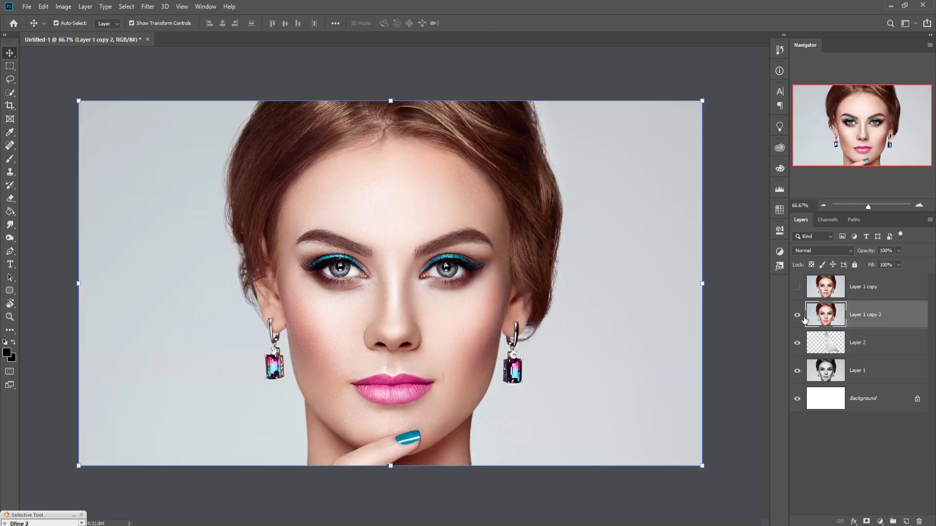
left_click(867, 521)
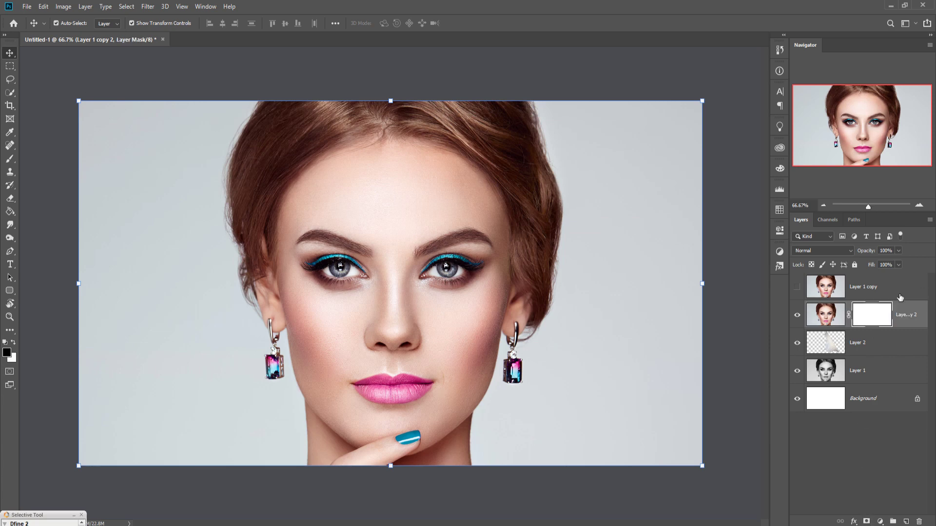
Choose the Brush tool and set its size to 400 px for painting on the mask
left_click(10, 159)
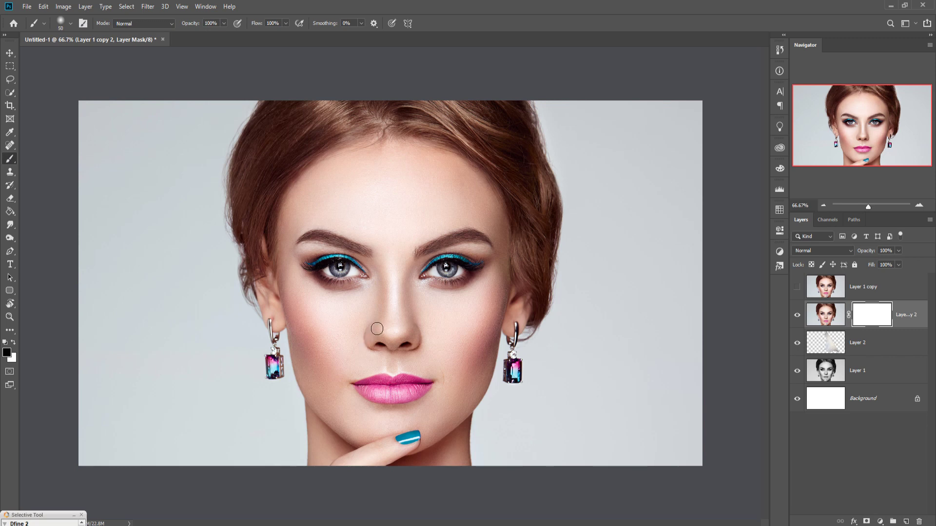
key("bracketright")
key("bracketright")
key("bracketright")
key("bracketright")
key("bracketright")
key("bracketright")
key("bracketright")
key("bracketright")
key("bracketright")
key("bracketright")
key("bracketright")
key("bracketright")
key("bracketright")
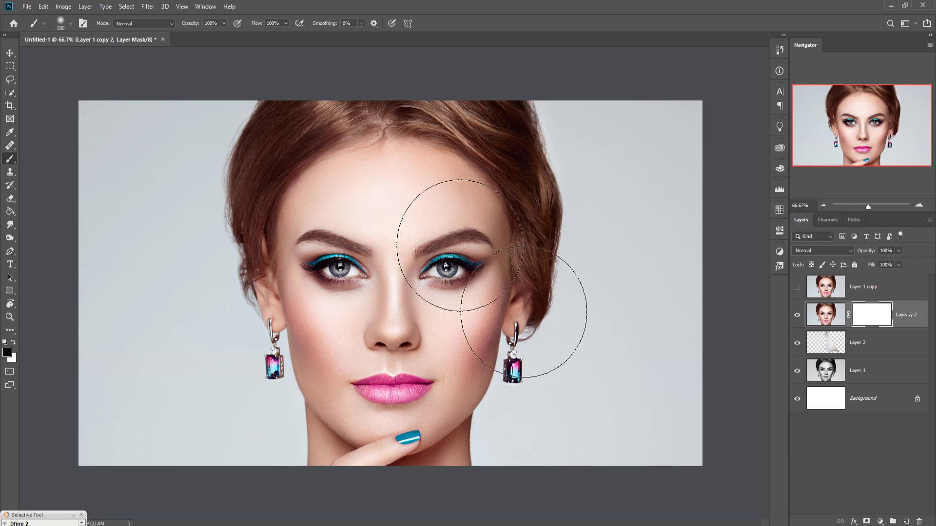
key("bracketleft")
Try to paint black on the mask over the right side of the forehead and hair, then undo the stroke
mouse_move(435, 101)
left_mouse_down()
mouse_move(499, 164)
mouse_move(531, 229)
mouse_move(531, 273)
left_mouse_up()
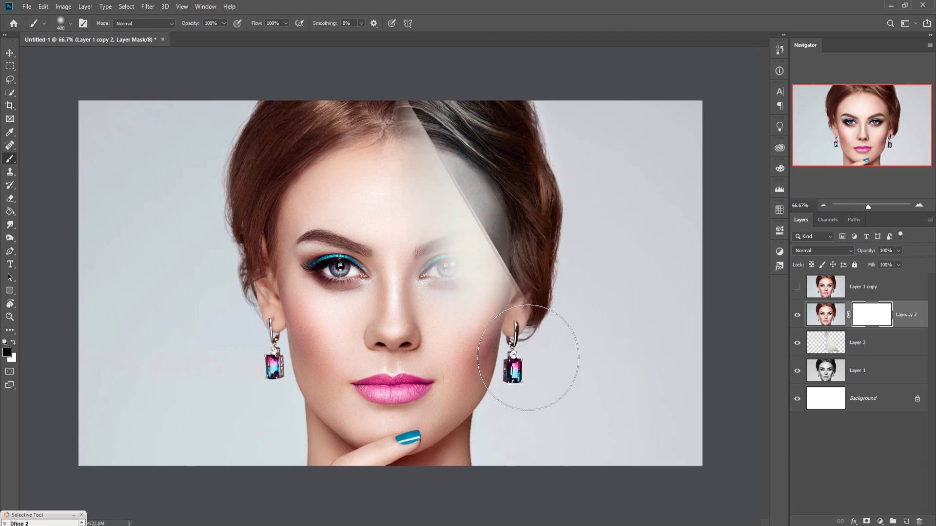
key("ctrl+z")
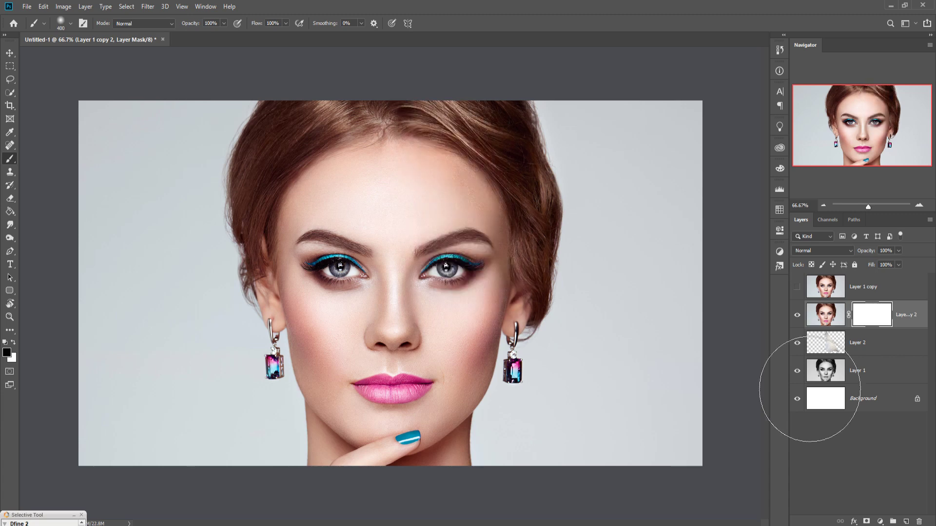
Paint black on the Layer 1 copy 2 mask over the portrait's left half, including the hair, neck and background
mouse_move(312, 143)
left_mouse_down()
mouse_move(342, 222)
mouse_move(344, 360)
mouse_move(400, 206)
mouse_move(403, 154)
mouse_move(369, 332)
mouse_move(368, 394)
mouse_move(383, 308)
mouse_move(373, 456)
mouse_move(390, 351)
mouse_move(380, 467)
left_mouse_up()
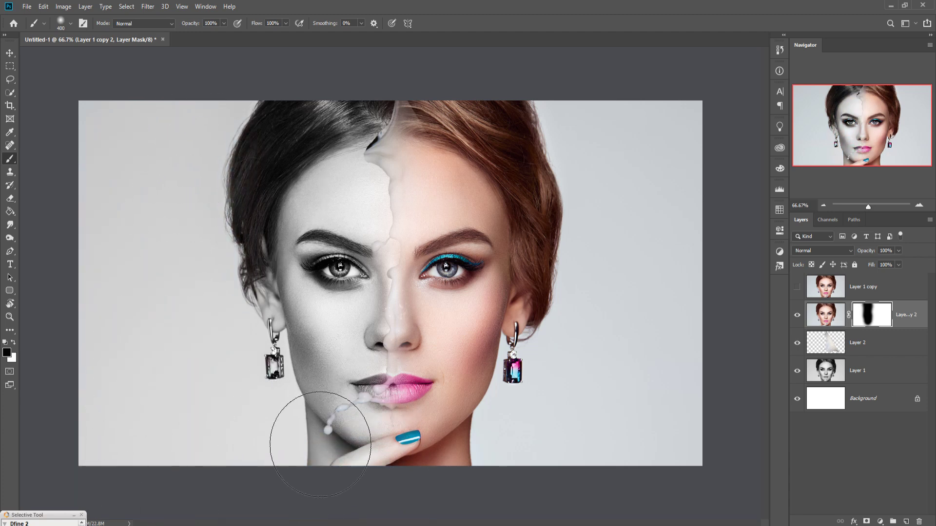
mouse_move(321, 444)
left_mouse_down()
mouse_move(327, 487)
mouse_move(288, 463)
left_mouse_up()
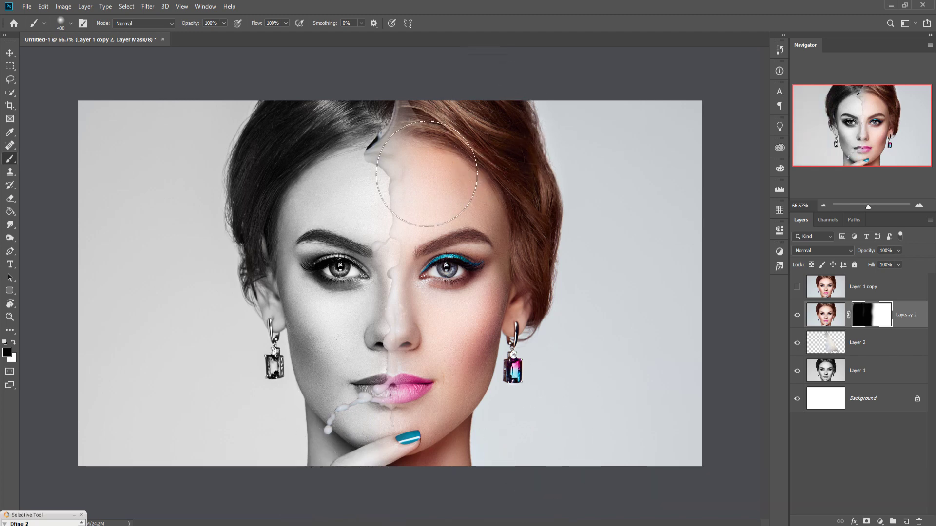
Reduce the brush to 125 px and paint black on the mask down the face's center line to reveal the milk edge
key("bracketleft")
key("bracketleft")
key("bracketleft")
key("bracketleft")
key("bracketleft")
key("bracketleft")
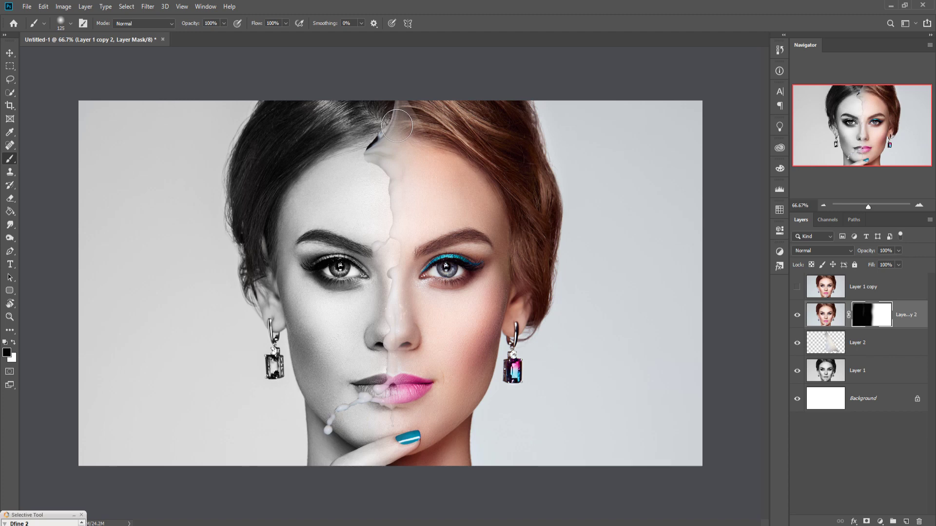
mouse_move(397, 125)
left_mouse_down()
mouse_move(393, 167)
mouse_move(403, 207)
mouse_move(399, 126)
mouse_move(414, 276)
mouse_move(396, 352)
mouse_move(404, 449)
left_mouse_up()
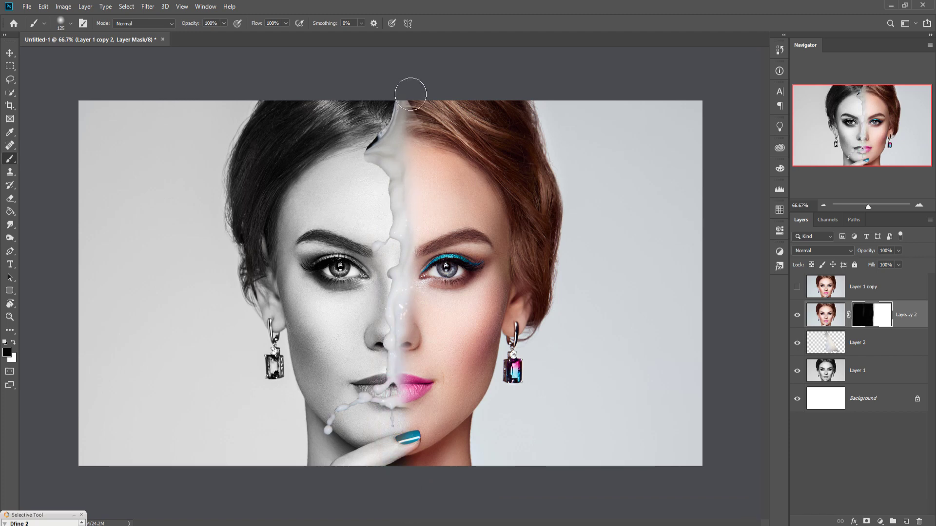
Add a layer mask to Layer 2 and paint black with a larger brush over the milk beneath the right-side hair and forehead
left_click(870, 355)
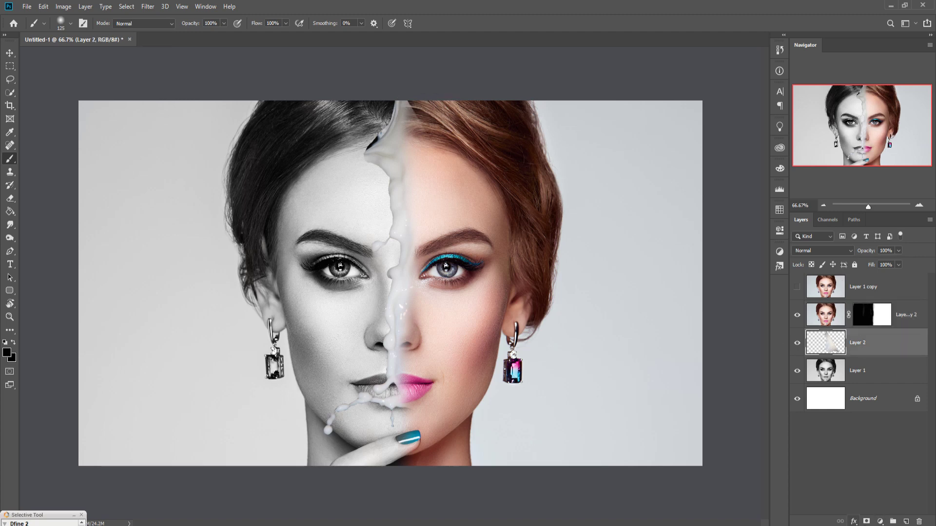
left_click(866, 521)
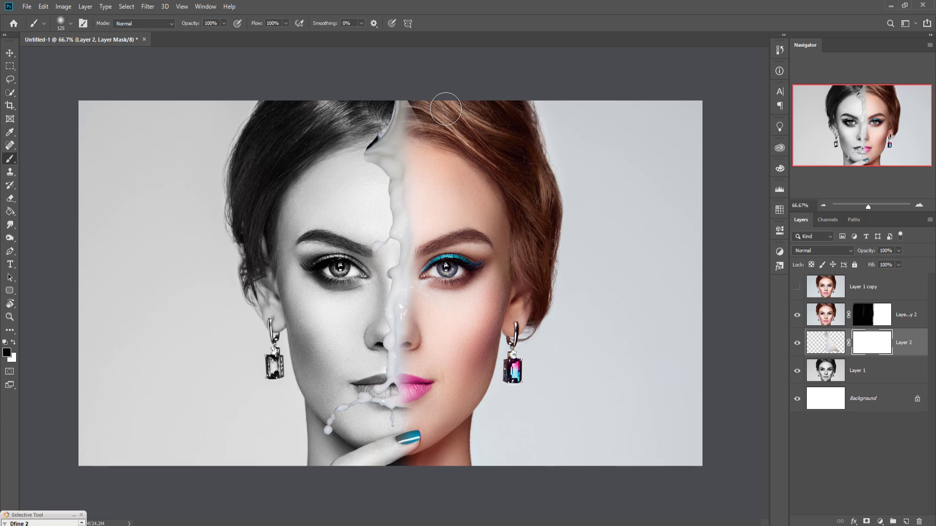
key("bracketright")
key("bracketright")
key("bracketright")
key("bracketright")
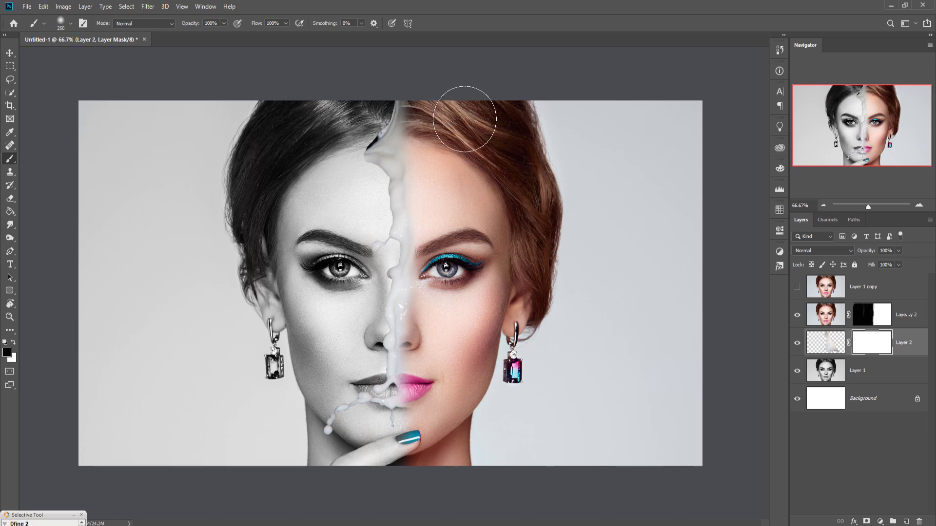
left_click_drag(465, 119, 474, 136)
left_click(488, 165)
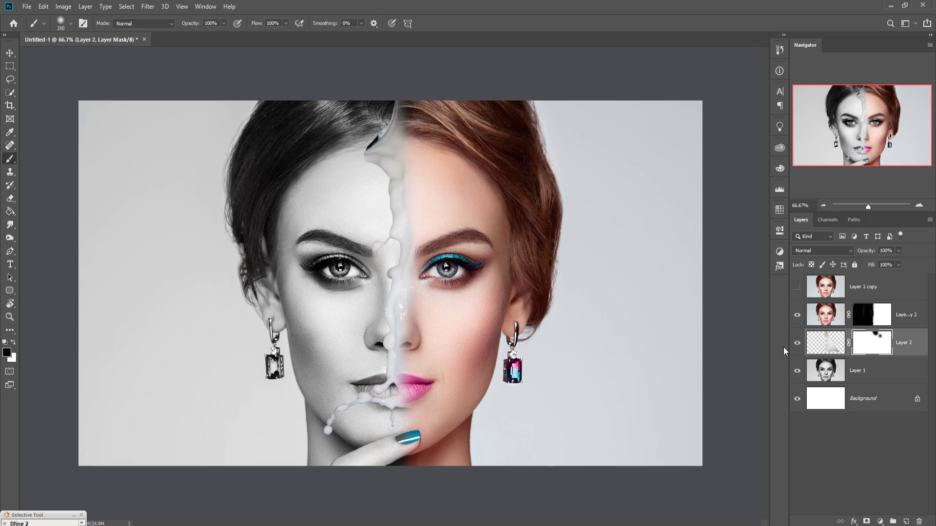
Add a Hue/Saturation adjustment layer above Layer 2 and clip it to the milk splash
left_click(830, 349)
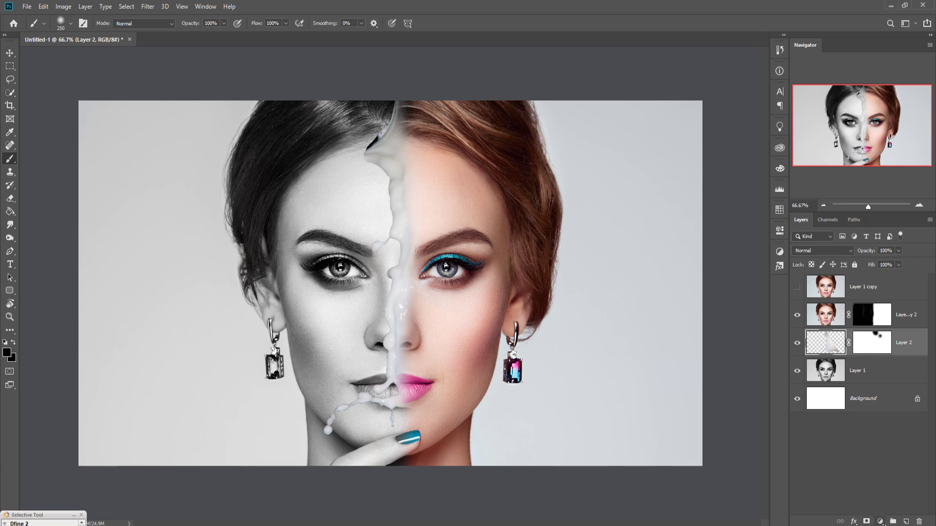
left_click(882, 522)
left_click(892, 426)
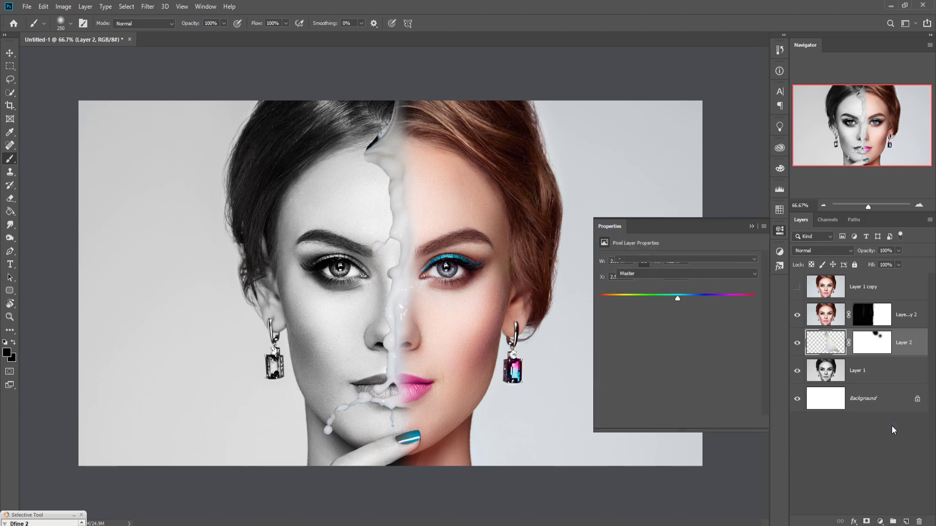
left_click(697, 423)
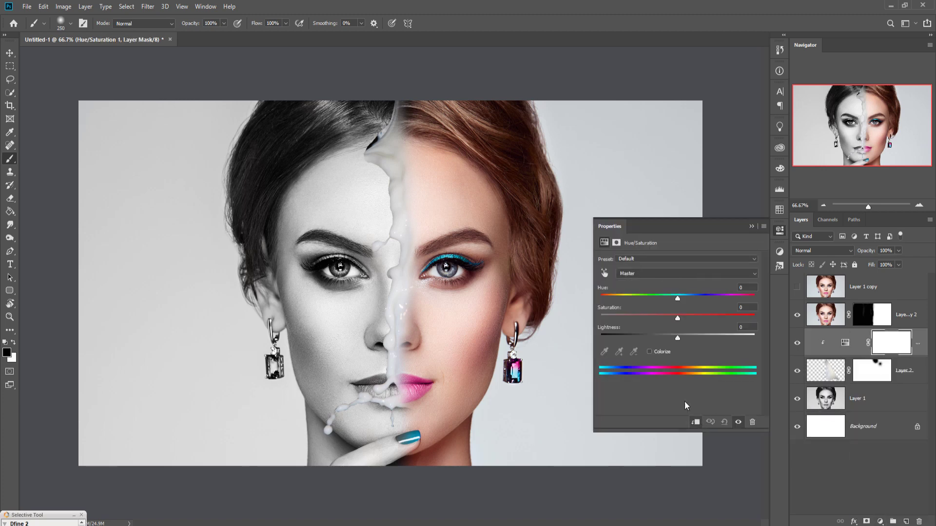
Colorize the milk splash to a skin tone with Hue 13, Saturation 36 and Lightness -1
left_click(651, 351)
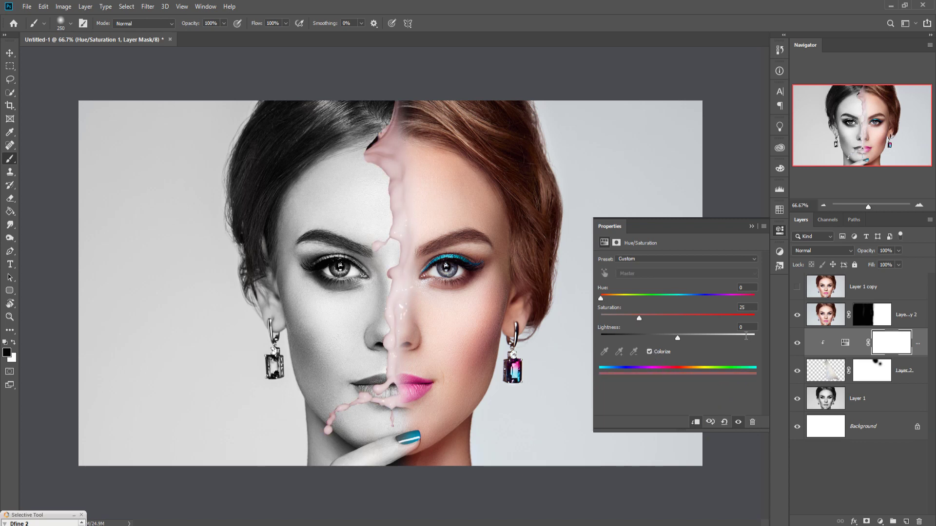
left_click_drag(638, 320, 638, 320)
left_click_drag(678, 337, 671, 340)
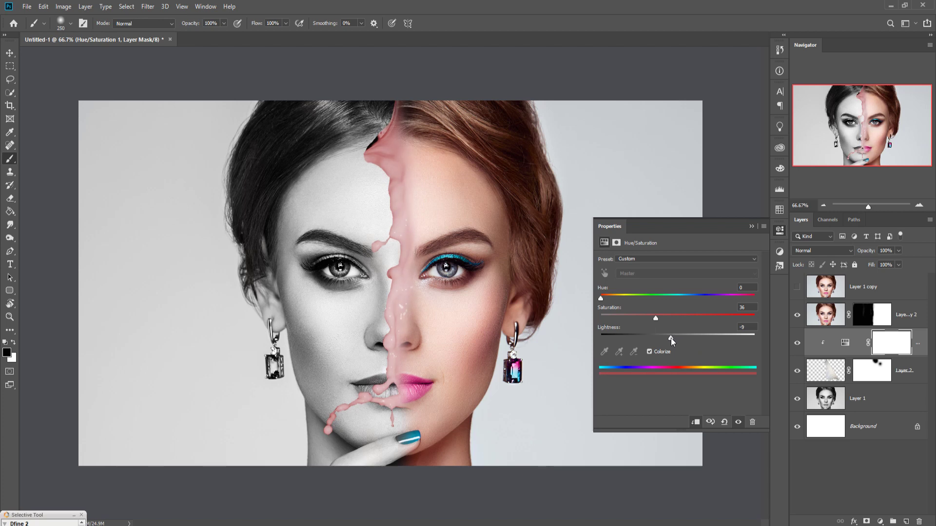
left_click_drag(675, 338, 677, 338)
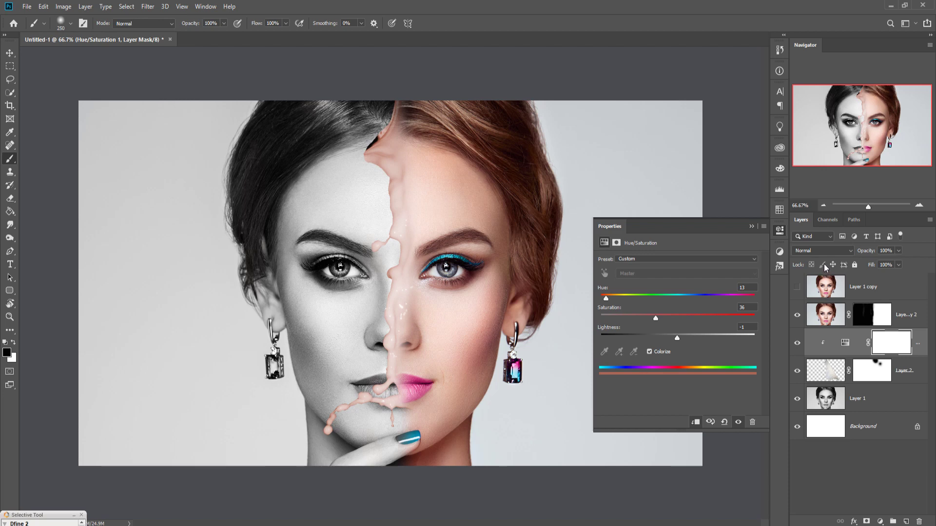
left_click(752, 227)
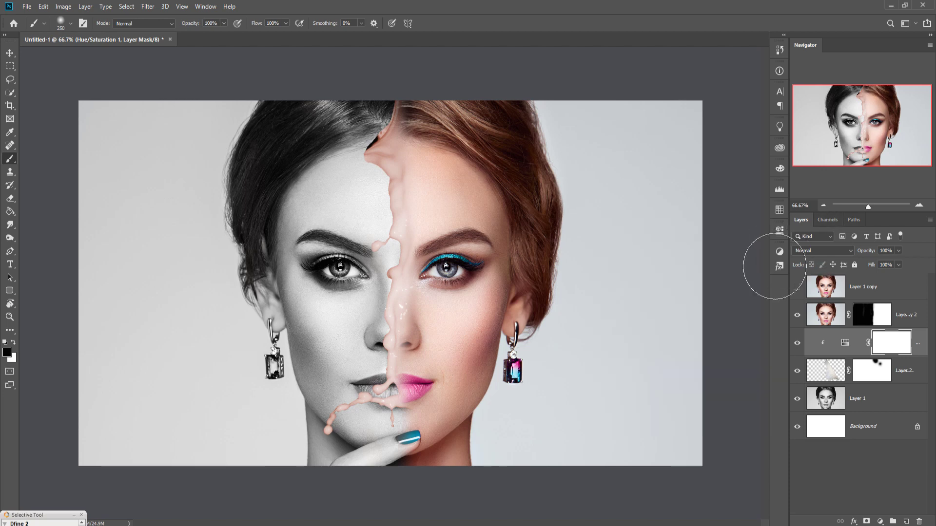
Paint black on the Layer 2 mask with a 40 px brush to hide the milk's dark, hard edge at the parting and hairline
left_click(878, 374)
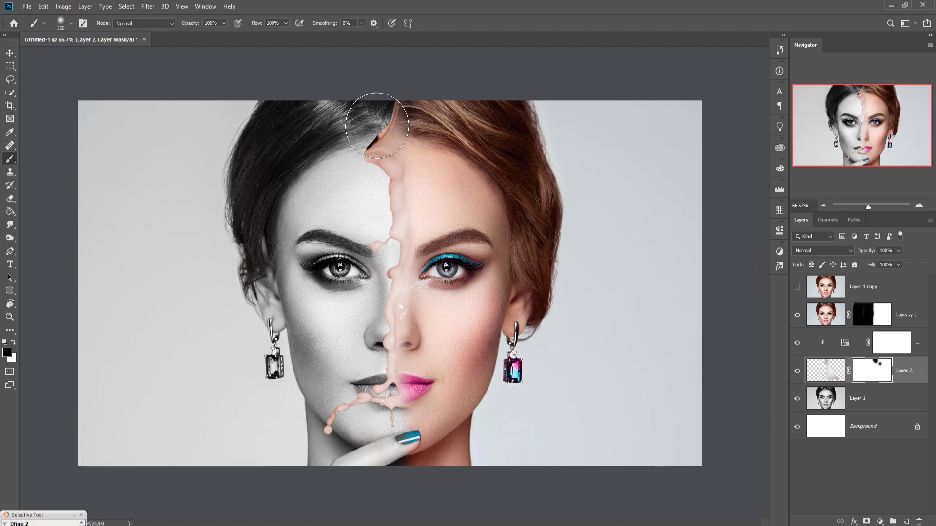
key("bracketleft")
key("bracketleft")
key("bracketleft")
key("bracketleft")
key("bracketleft")
key("bracketleft")
key("ctrl+equal")
key("ctrl+equal")
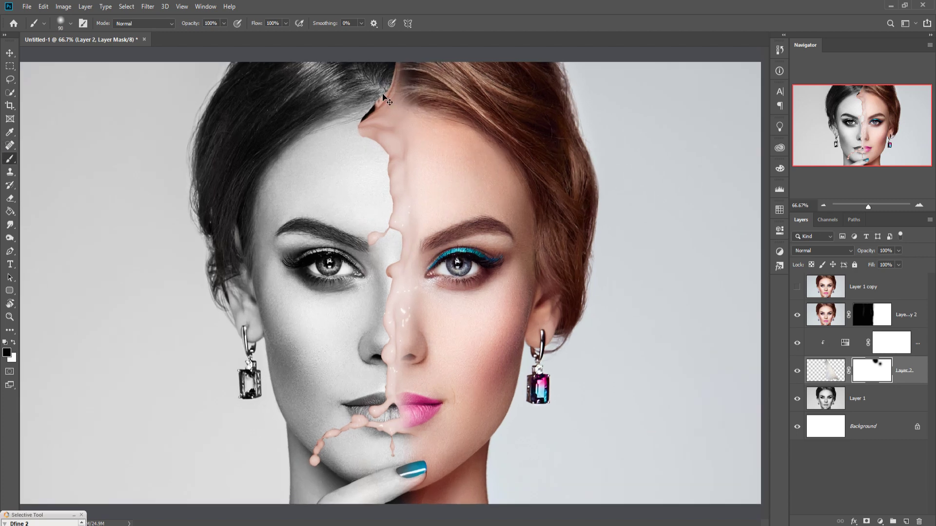
left_click_drag(386, 104, 425, 337)
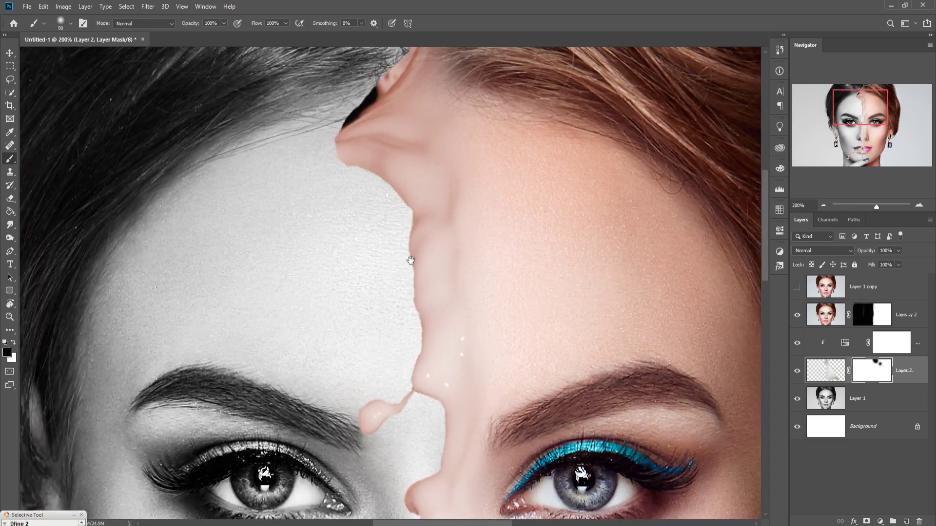
left_click_drag(411, 260, 419, 411)
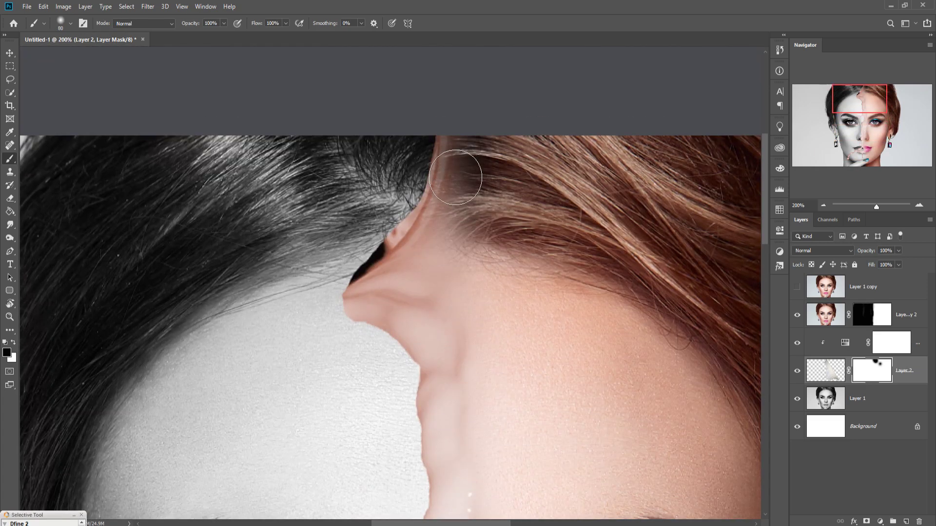
key("bracketleft")
key("bracketleft")
key("bracketleft")
key("bracketleft")
key("bracketleft")
key("bracketleft")
mouse_move(445, 151)
left_mouse_down()
mouse_move(418, 228)
mouse_move(429, 202)
mouse_move(422, 222)
mouse_move(352, 299)
mouse_move(358, 287)
mouse_move(350, 318)
mouse_move(366, 353)
mouse_move(350, 314)
mouse_move(397, 255)
left_mouse_up()
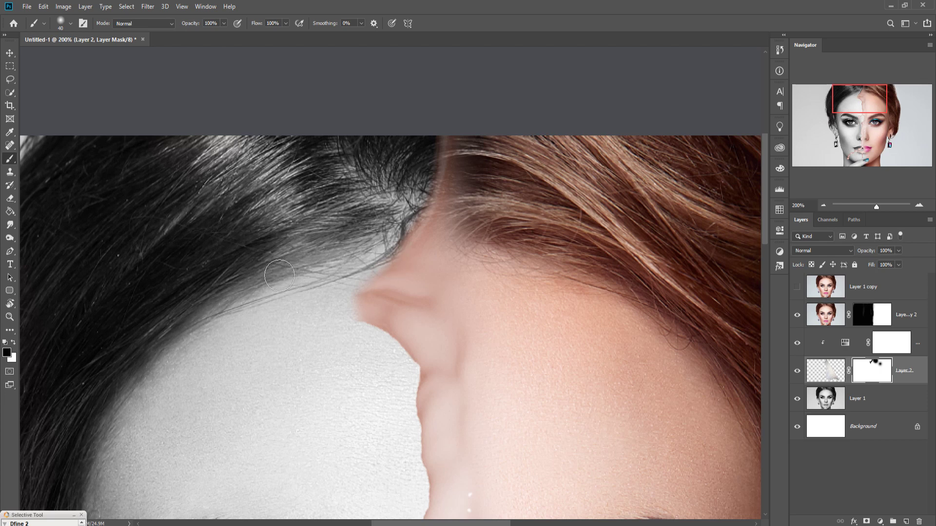
mouse_move(413, 248)
left_mouse_down()
mouse_move(430, 226)
mouse_move(437, 141)
left_mouse_up()
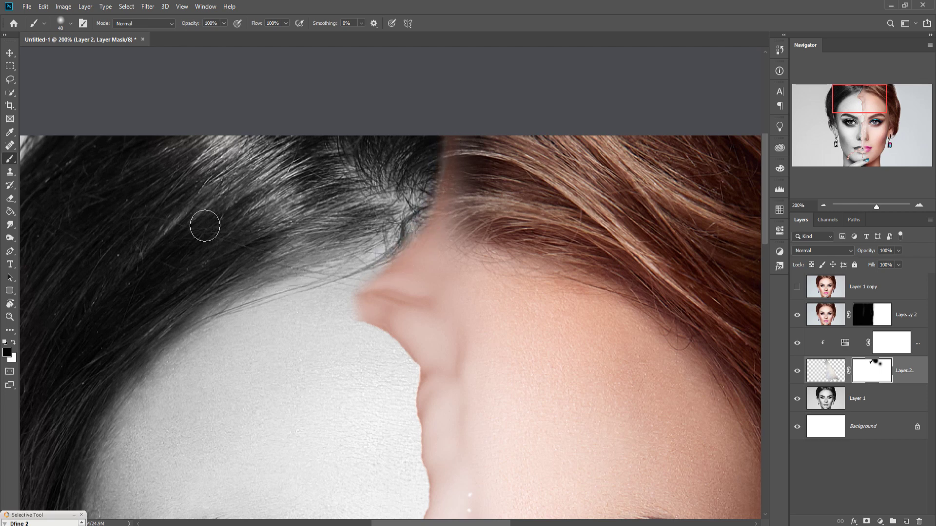
left_click(10, 53)
key("ctrl+minus")
key("ctrl+minus")
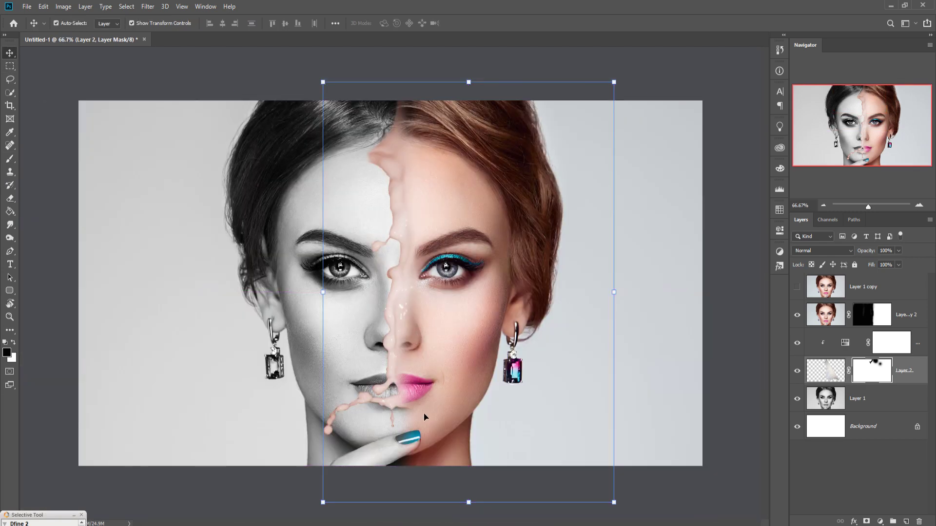
Paint black on the Layer 1 copy 2 mask with a 70 px brush over the chin, painted fingernail and finger below the milk
left_click(415, 420)
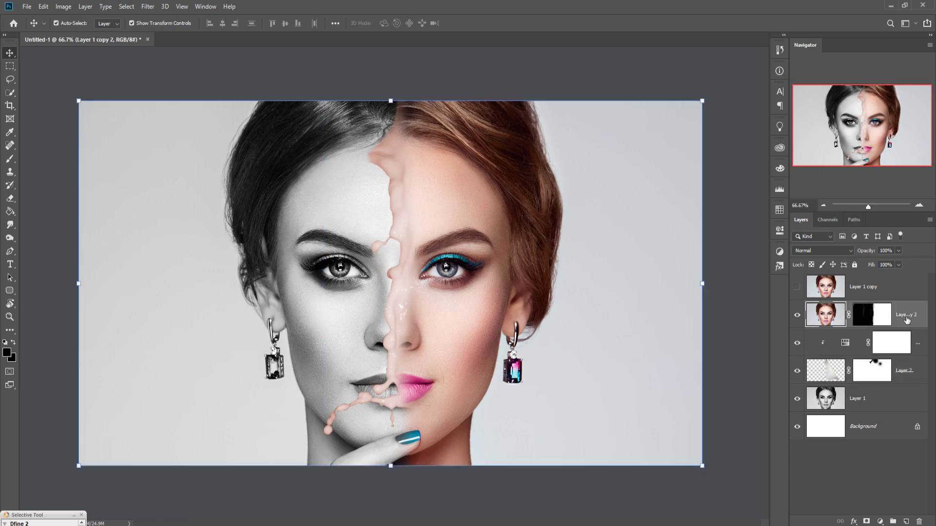
left_click(875, 319)
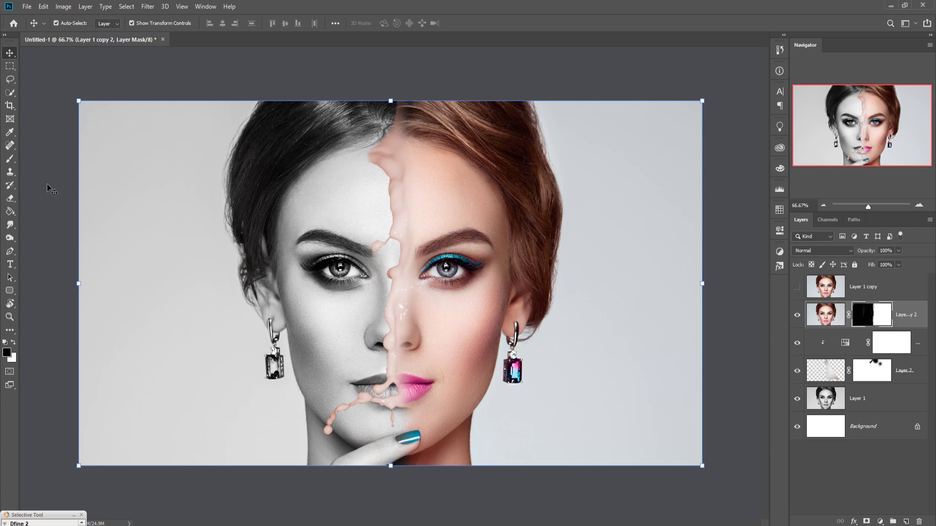
left_click(10, 159)
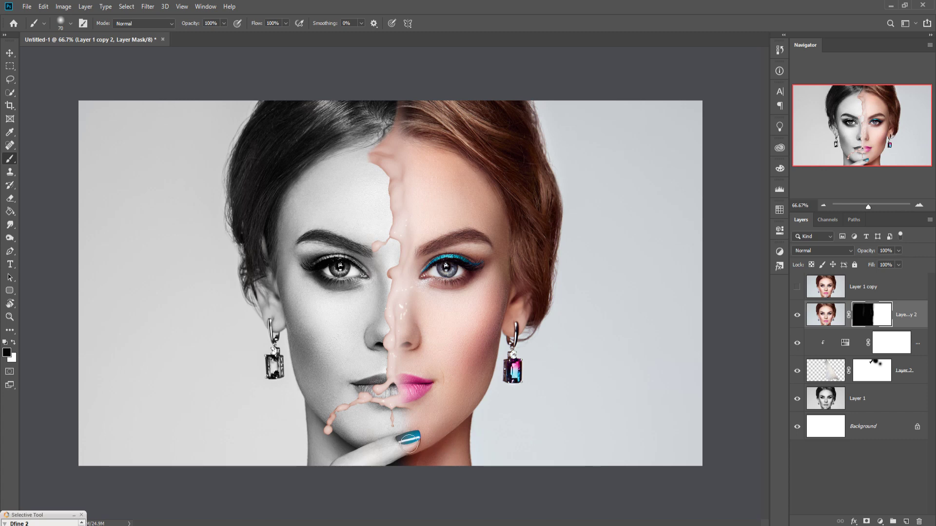
mouse_move(410, 439)
left_mouse_down()
mouse_move(418, 427)
mouse_move(425, 443)
mouse_move(434, 440)
mouse_move(421, 458)
mouse_move(425, 481)
left_mouse_up()
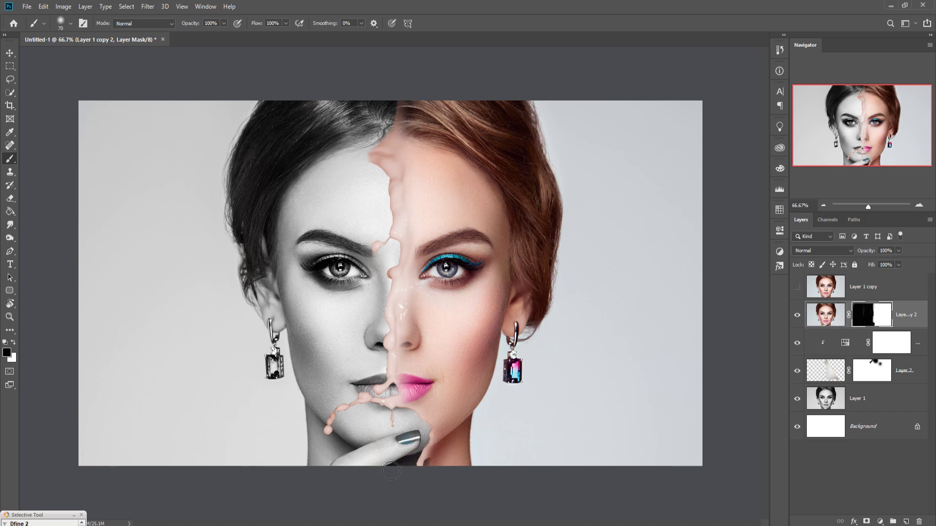
left_click(10, 53)
Add a new layer above Layer 1 and paint a black shadow along the milk edge from hair to neck with an 80 px brush
left_click(903, 395)
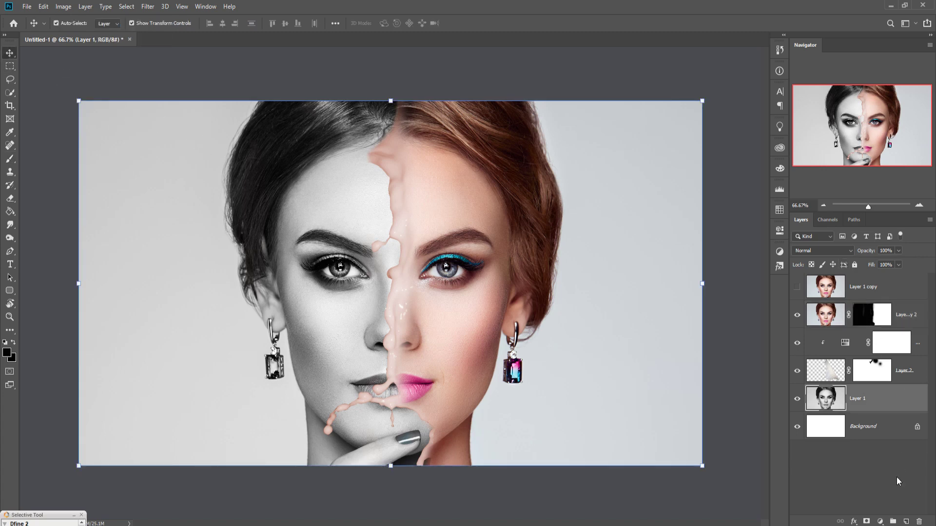
left_click(907, 521)
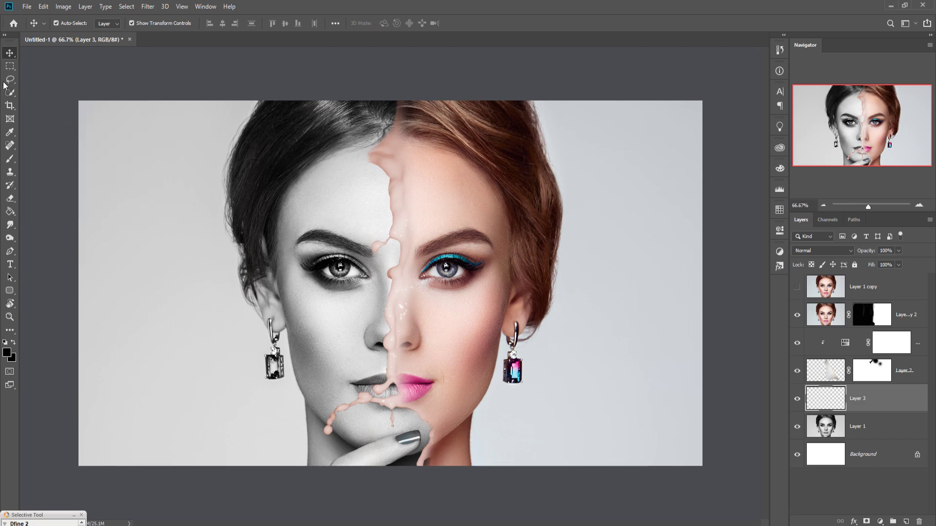
left_click(9, 159)
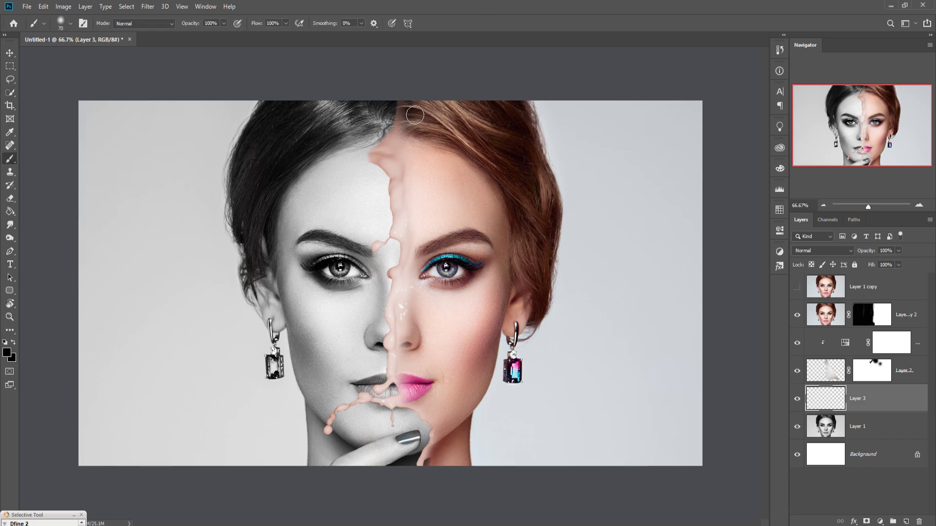
key("]")
mouse_move(403, 101)
left_mouse_down()
mouse_move(407, 148)
mouse_move(380, 171)
mouse_move(411, 191)
mouse_move(421, 258)
mouse_move(402, 298)
mouse_move(412, 321)
mouse_move(406, 308)
mouse_move(402, 390)
mouse_move(443, 435)
mouse_move(446, 467)
mouse_move(436, 478)
left_mouse_up()
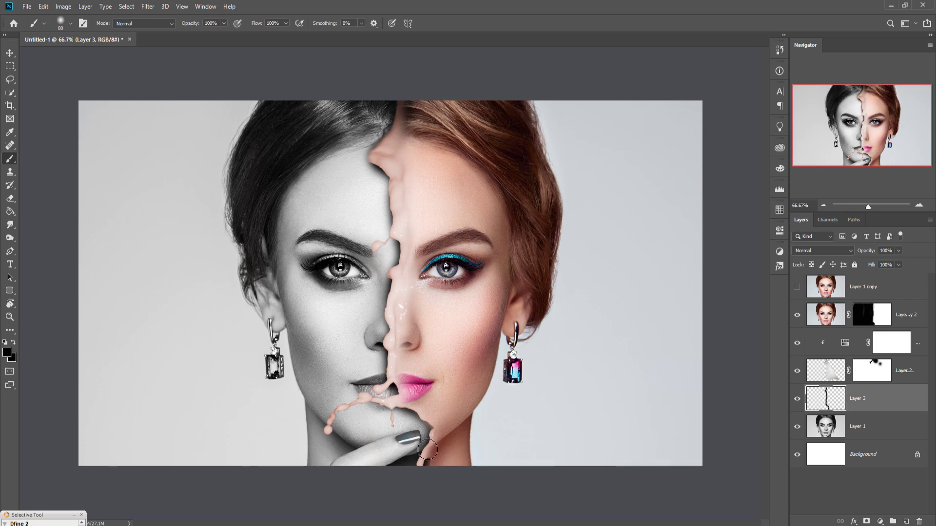
Add another new layer above Layer 3 and paint a thin black shadow under the milk strand running from the lips across the chin
key("bracketleft")
key("bracketleft")
key("ctrl+plus")
key("ctrl+plus")
key("ctrl+plus")
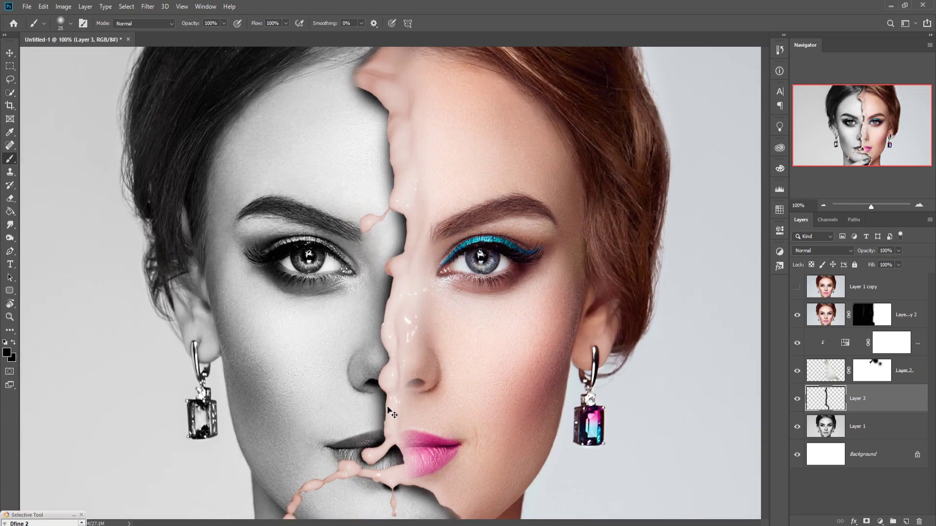
scroll(409, 334, "down", 3)
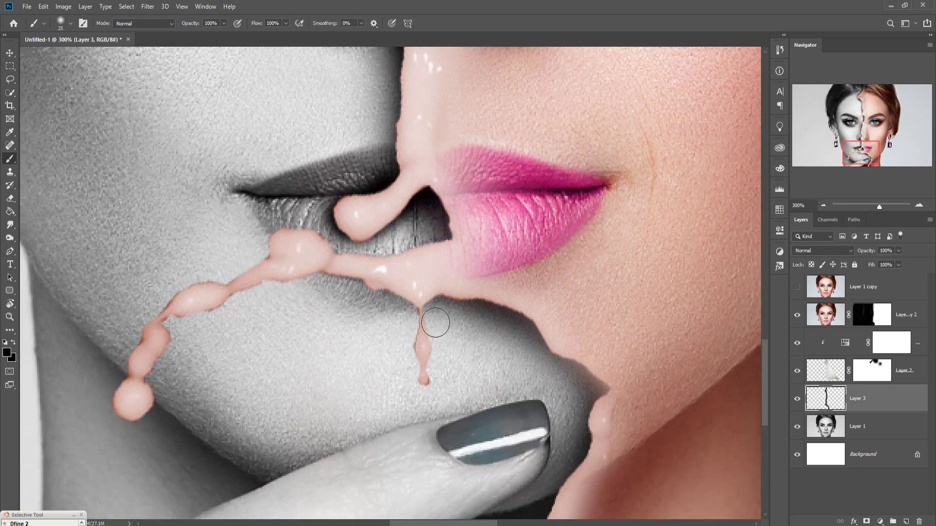
left_click(907, 521)
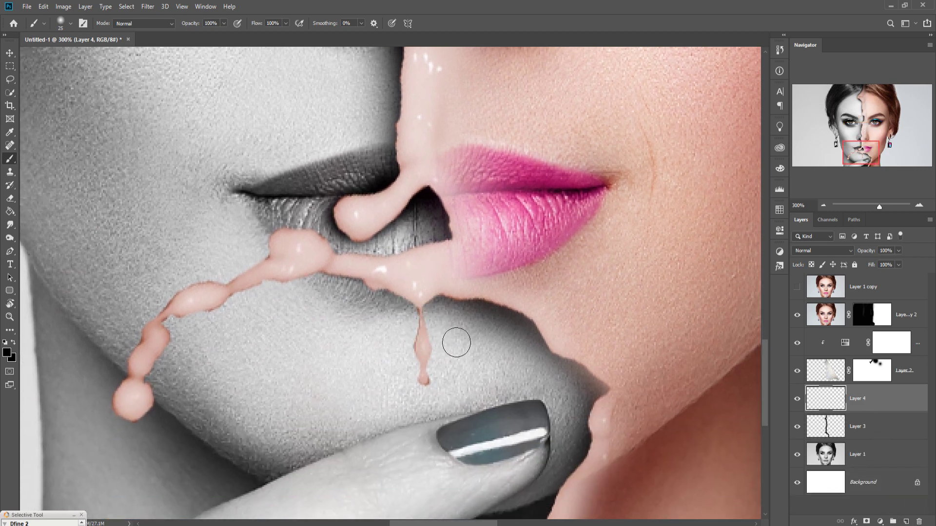
key("bracketleft")
mouse_move(414, 311)
left_mouse_down()
mouse_move(363, 285)
mouse_move(305, 271)
mouse_move(173, 323)
mouse_move(171, 346)
mouse_move(143, 388)
mouse_move(152, 401)
left_mouse_up()
key("bracketleft")
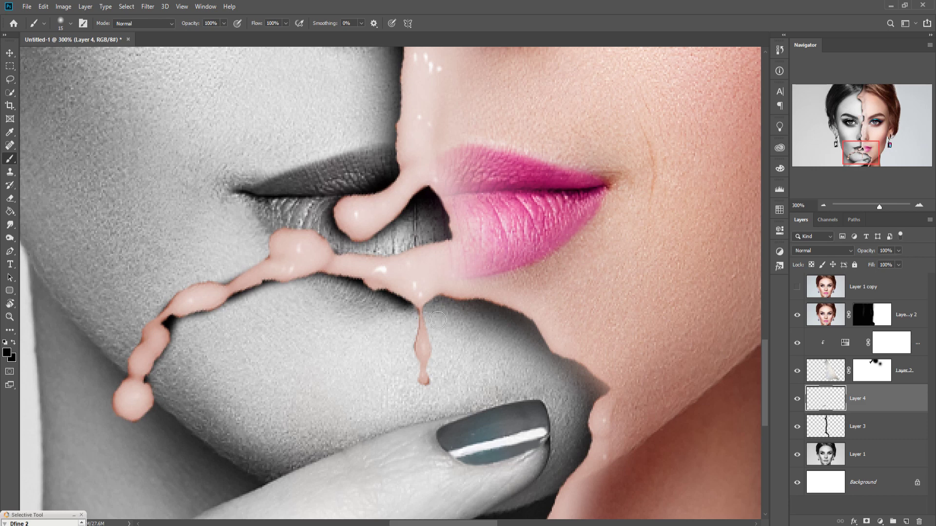
Reduce the brush to 9 px and paint a black shadow alongside the small milk drip below the lips
key("p")
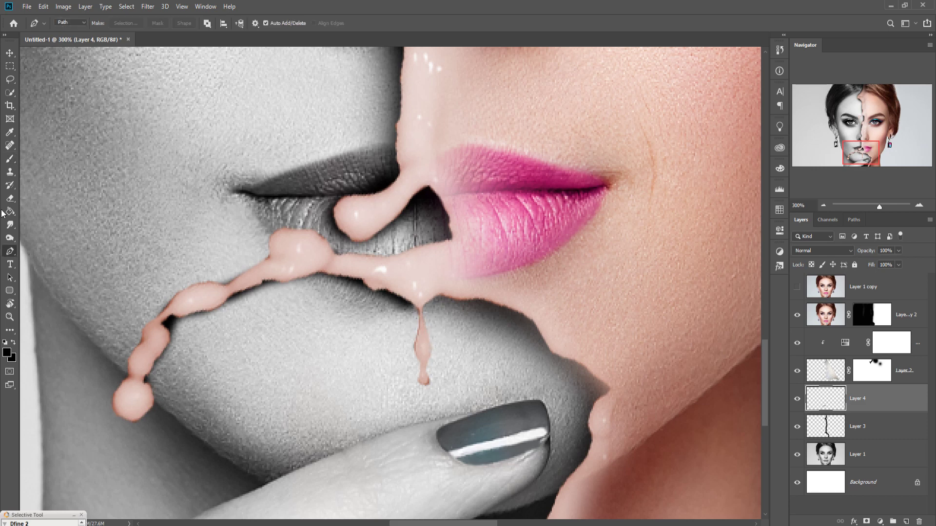
key("b")
key("bracketleft")
key("bracketleft")
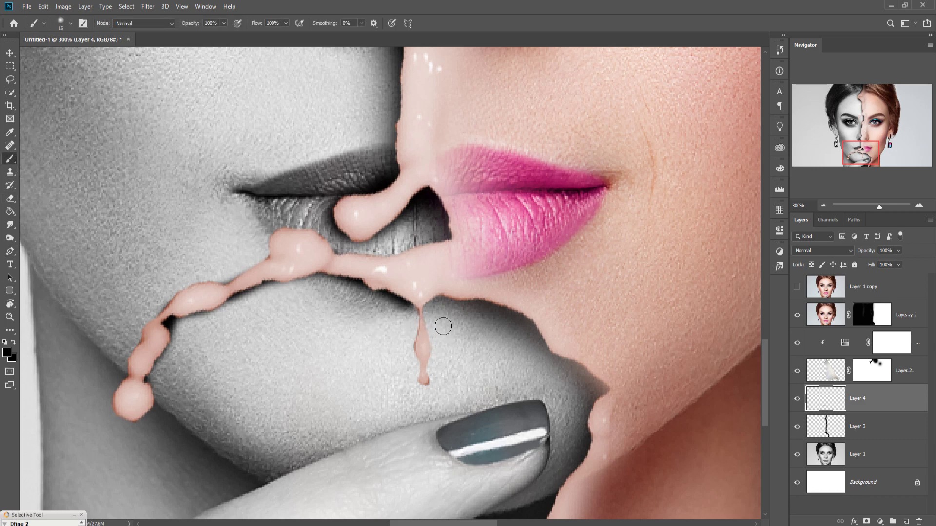
left_click_drag(423, 323, 426, 380)
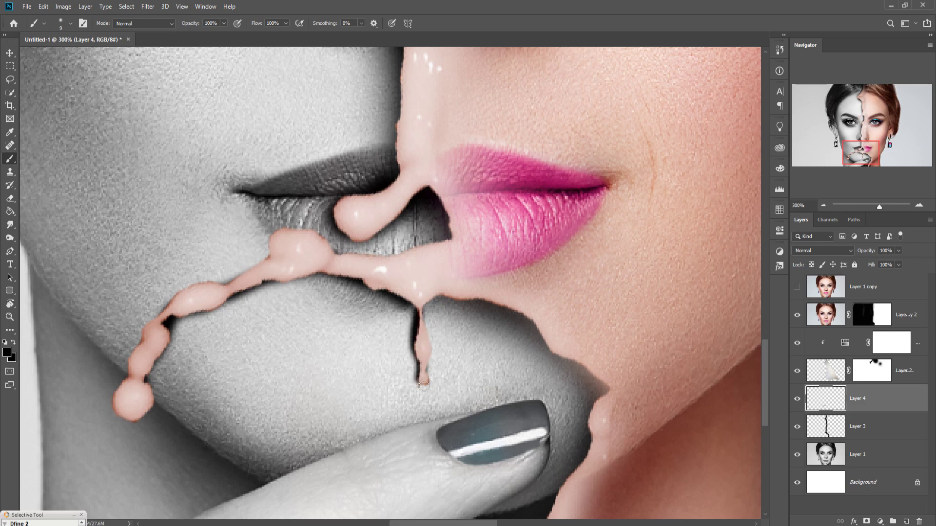
Lower the opacity of the Layer 4 shadow to 43% and the Layer 3 shadow to 73%
left_click(898, 250)
left_click_drag(885, 264, 878, 263)
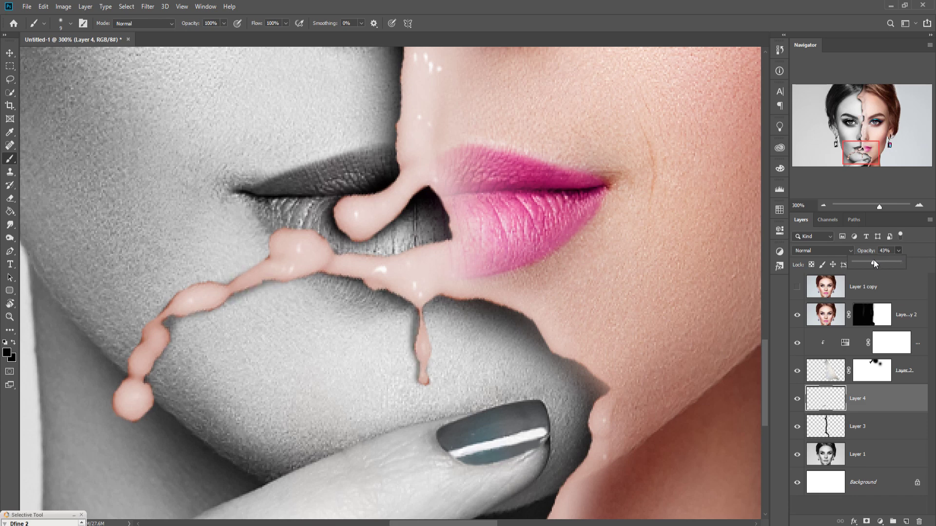
left_click(872, 427)
left_click(872, 428)
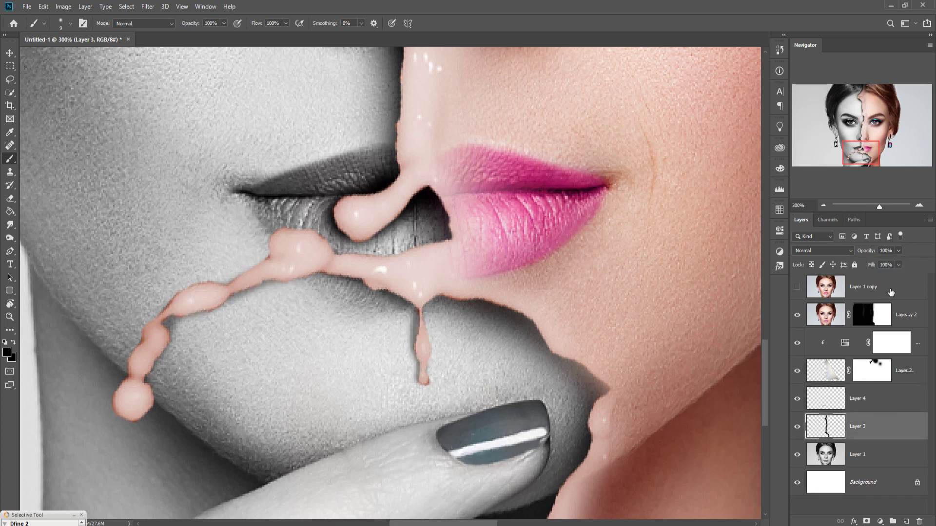
left_click_drag(897, 260, 887, 261)
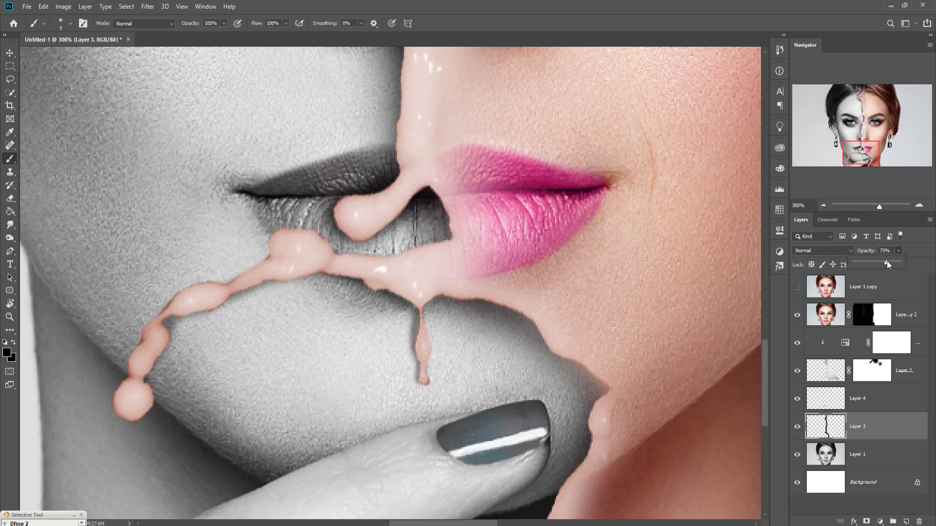
left_click(10, 53)
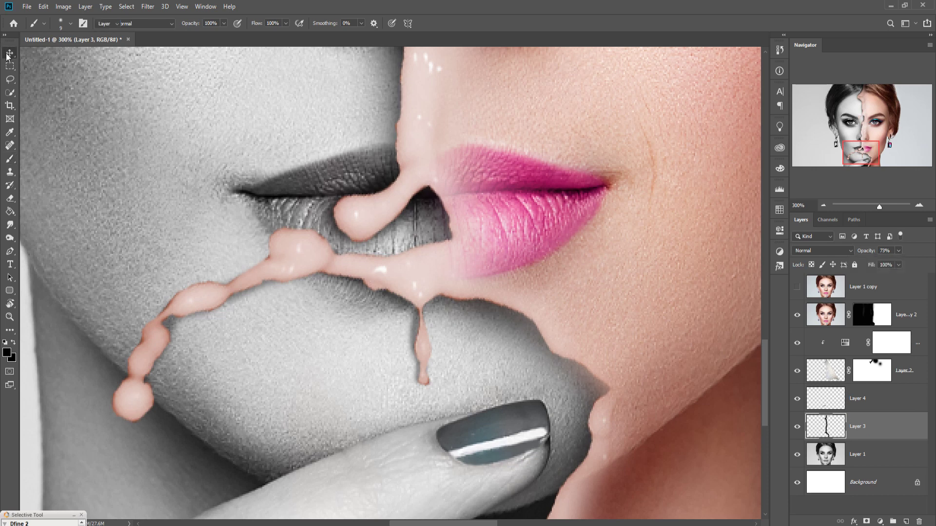
key("ctrl+0")
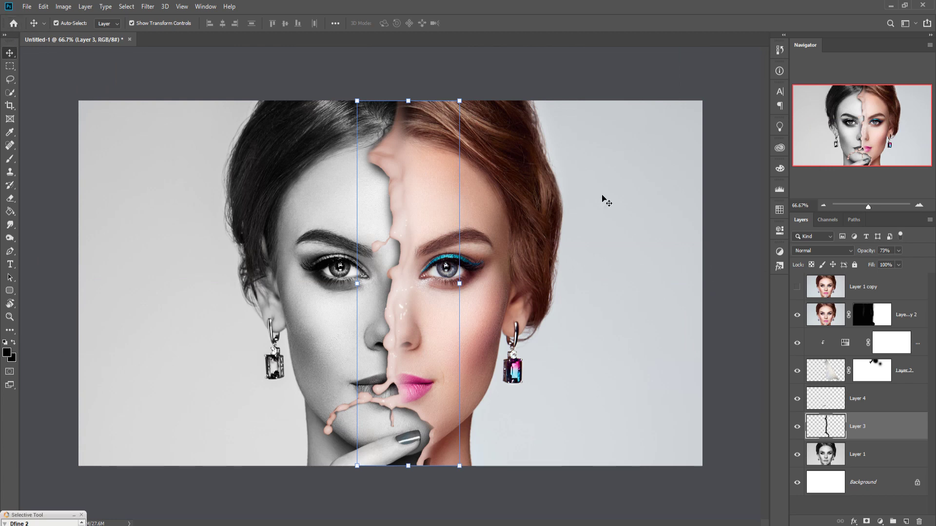
Paint white on the Layer 1 copy 2 mask with a 125 px brush to restore the color hair near the dividing line
left_click(883, 316)
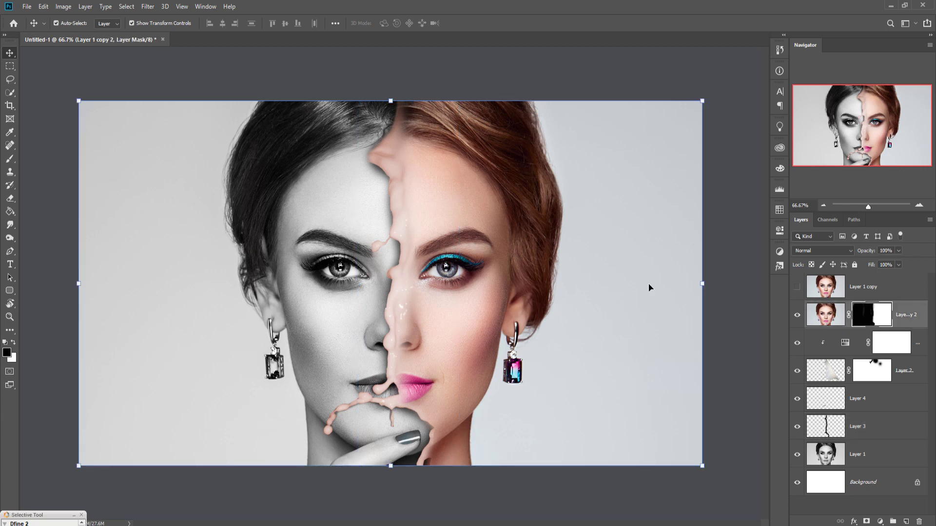
left_click(10, 163)
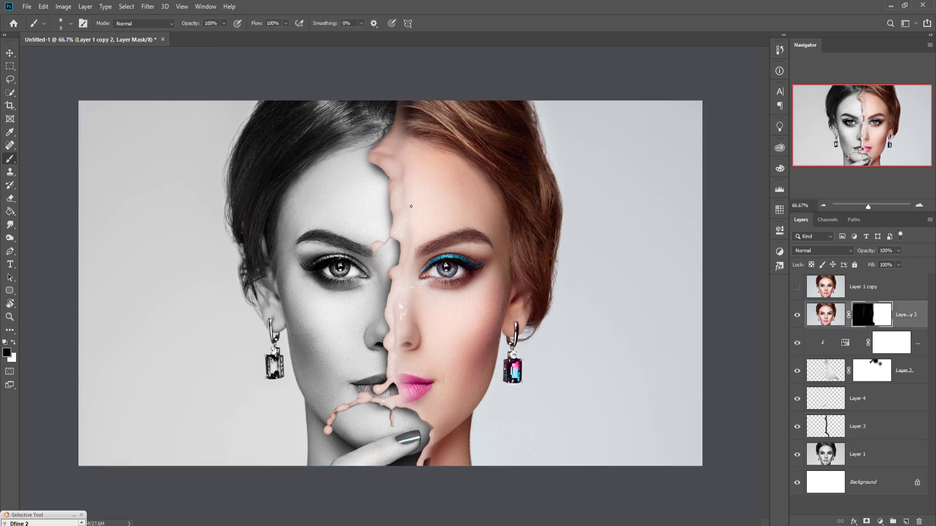
key("bracketright")
key("bracketright")
key("bracketright")
key("bracketright")
key("bracketright")
key("bracketright")
key("bracketright")
key("bracketright")
key("bracketright")
key("bracketright")
key("bracketleft")
key("bracketleft")
key("bracketleft")
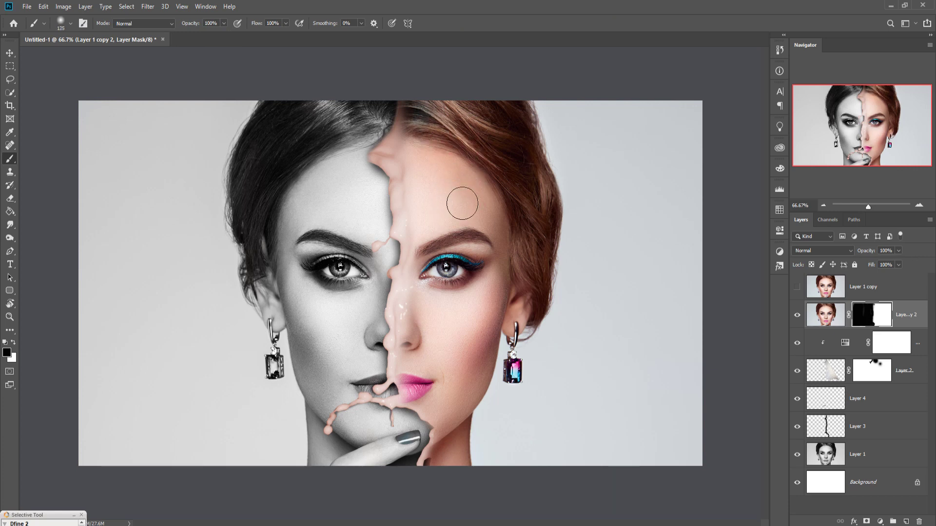
left_click(13, 342)
left_click_drag(411, 115, 431, 126)
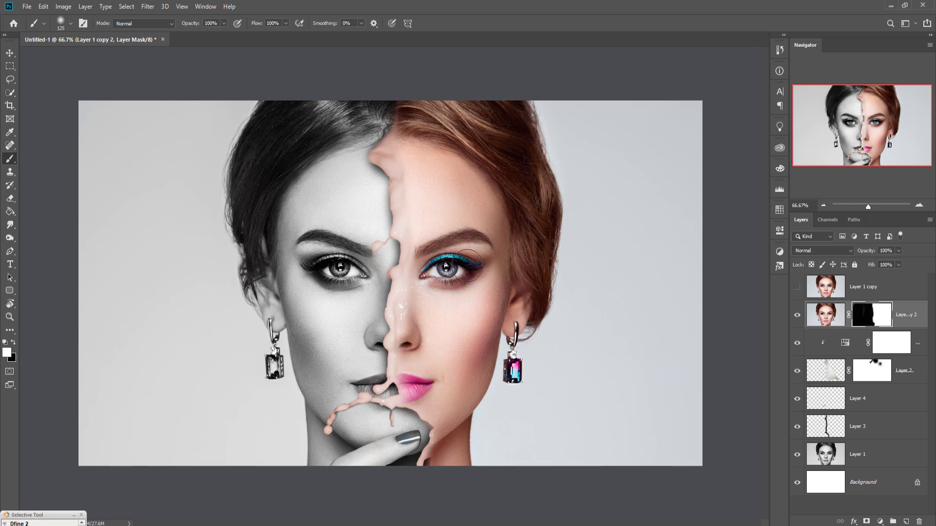
Lower the brush flow to 14% and paint black on the Layer 2 mask over the milk on the color side of the forehead
left_click(877, 373)
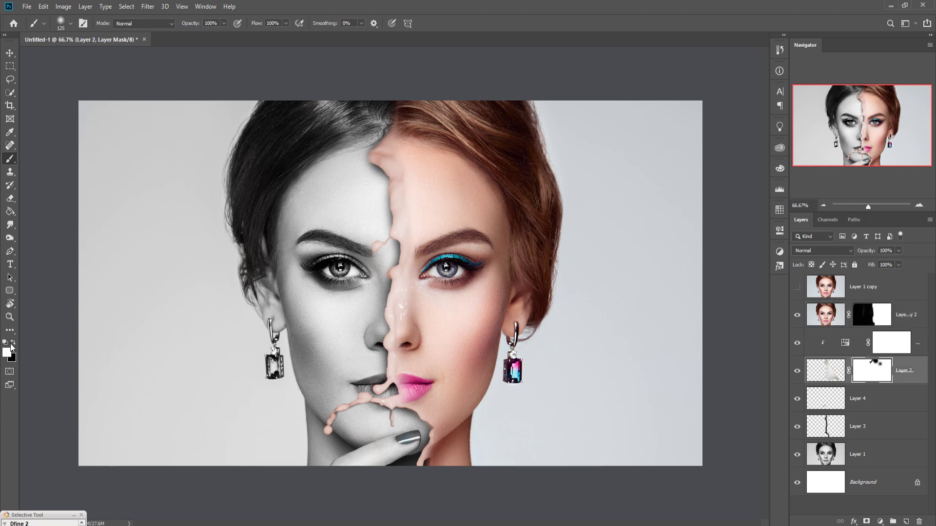
left_click(11, 344)
left_click(285, 23)
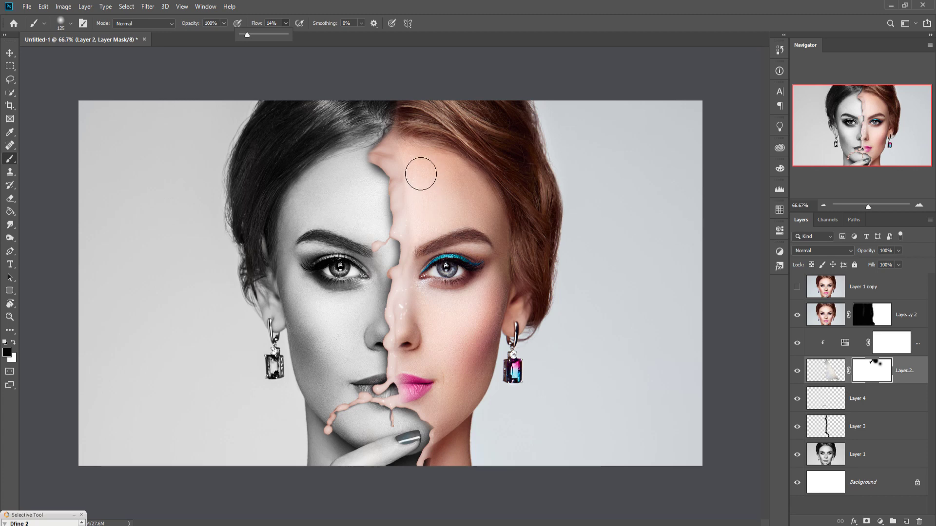
left_click_drag(420, 175, 426, 203)
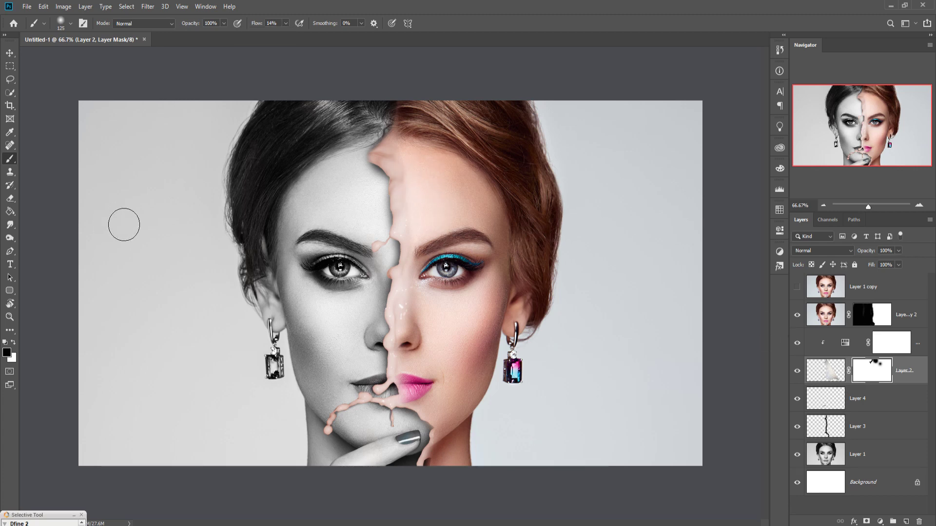
Undo the recent brush strokes on the Layer 2 and Layer 1 copy 2 masks
key("ctrl+2")
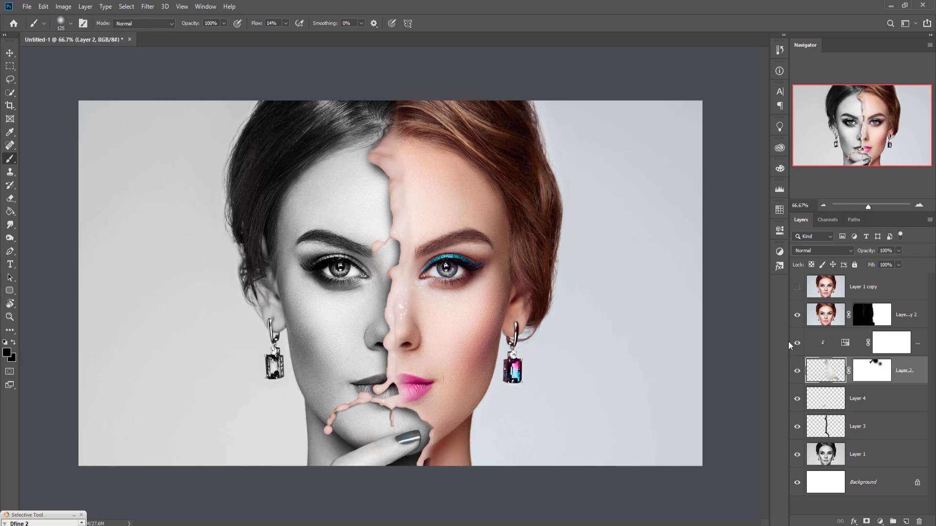
key("ctrl+z")
key("ctrl+z")
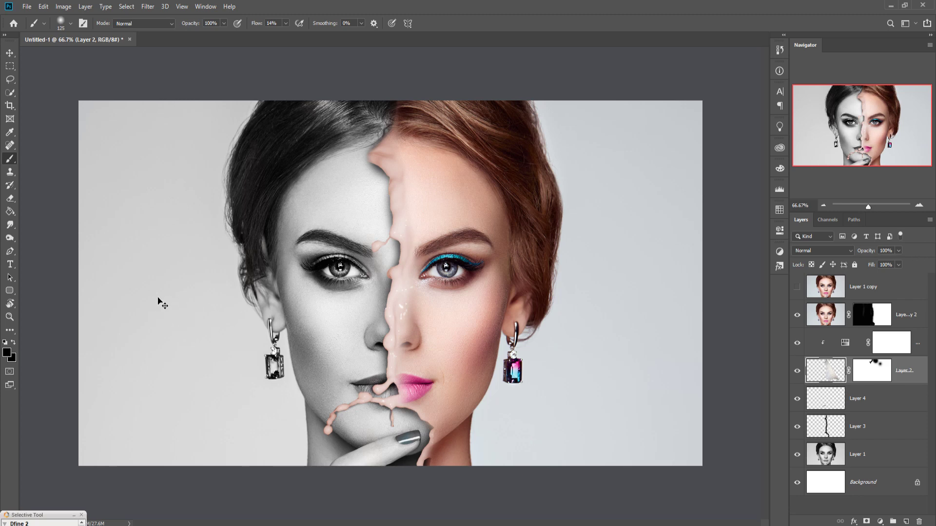
key("ctrl+z")
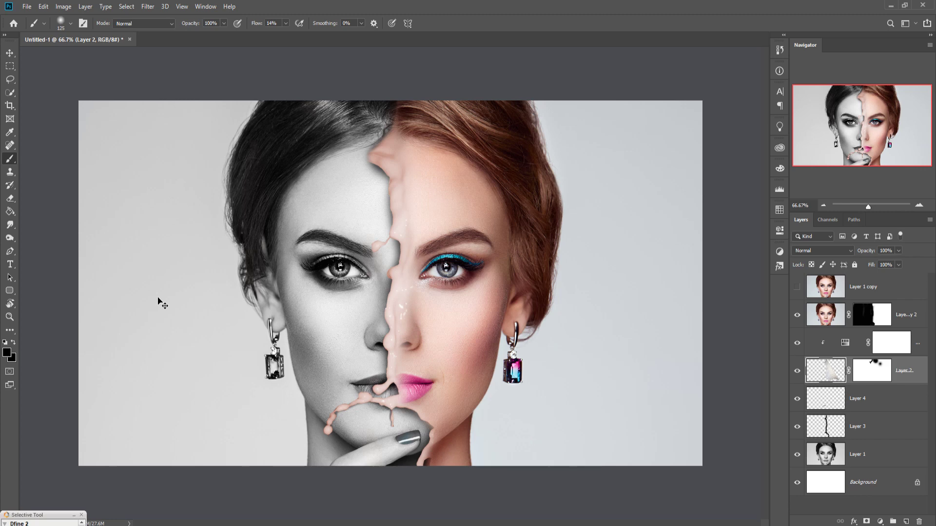
key("ctrl+z")
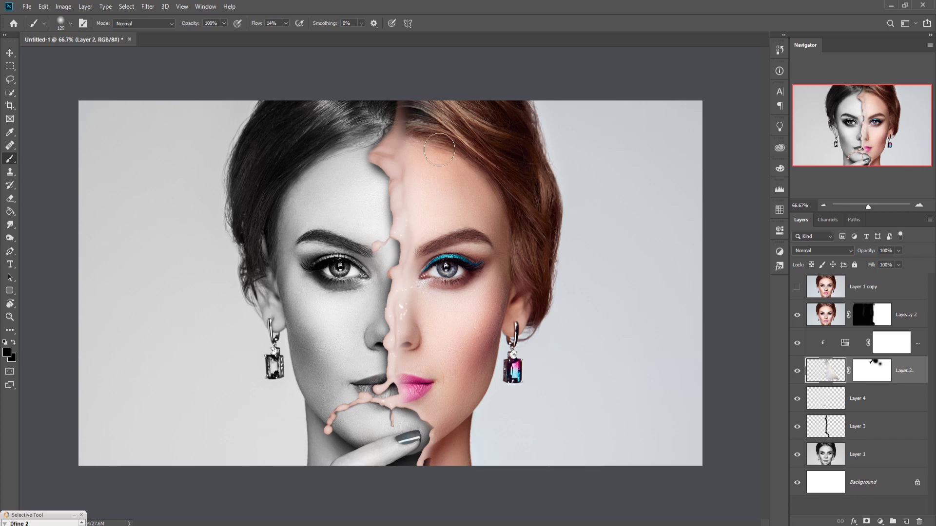
Paint white on the Layer 1 copy 2 mask to gradually bring back the red hair over the milk near the dividing line
left_click(888, 319)
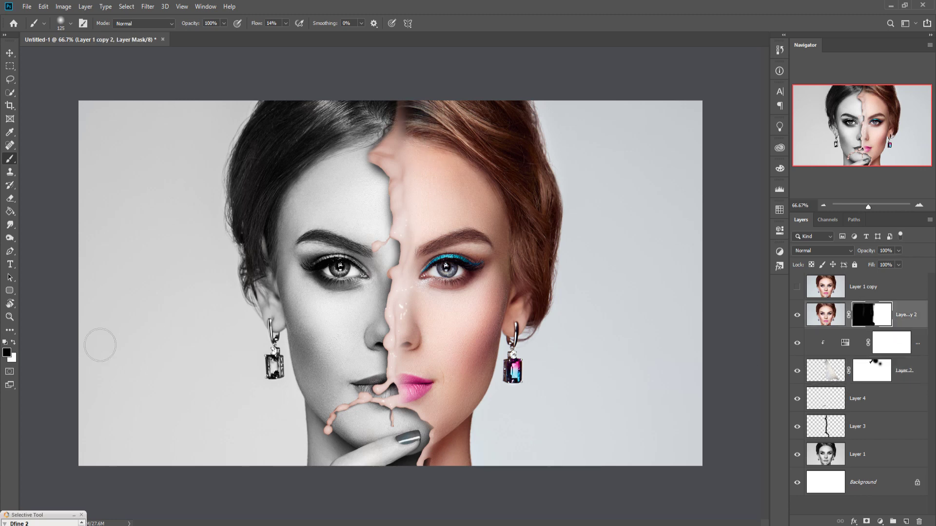
left_click(15, 343)
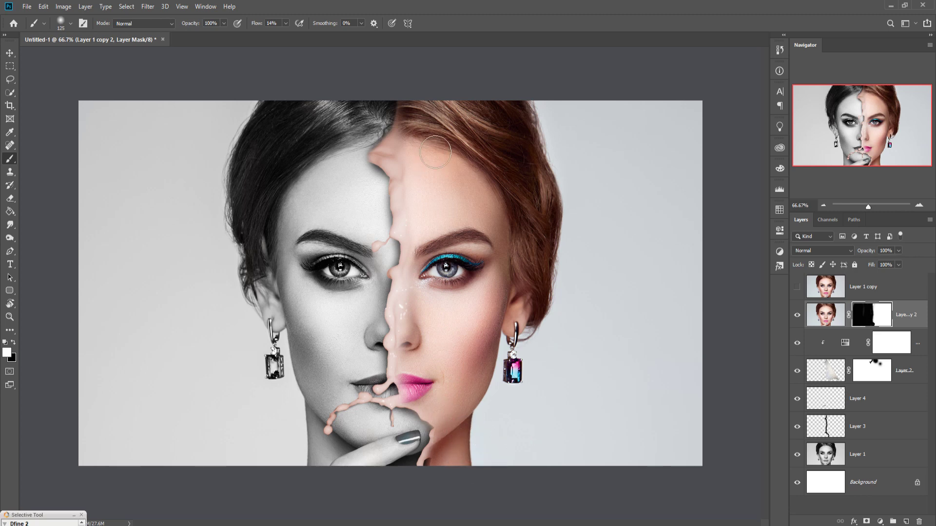
left_click(10, 53)
left_click(913, 317)
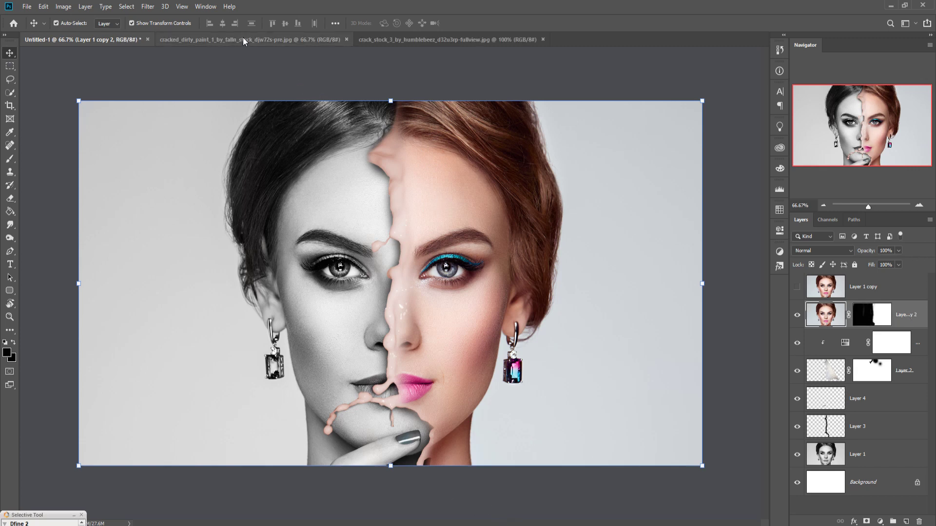
Copy the crack_stock_3 texture into the portrait document as a new layer and minimize the texture's window
left_click(242, 37)
left_click_drag(392, 40, 395, 64)
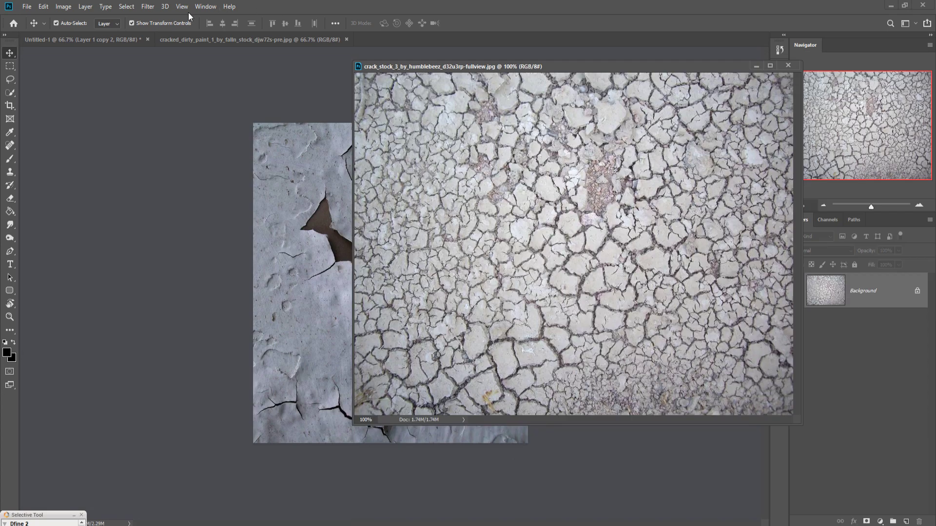
left_click(98, 38)
left_click(421, 139)
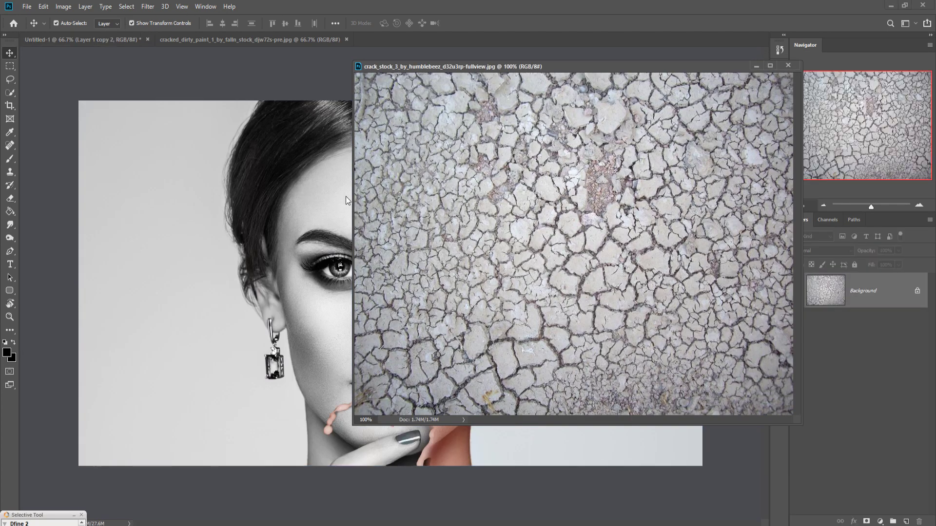
left_click_drag(429, 183, 325, 205)
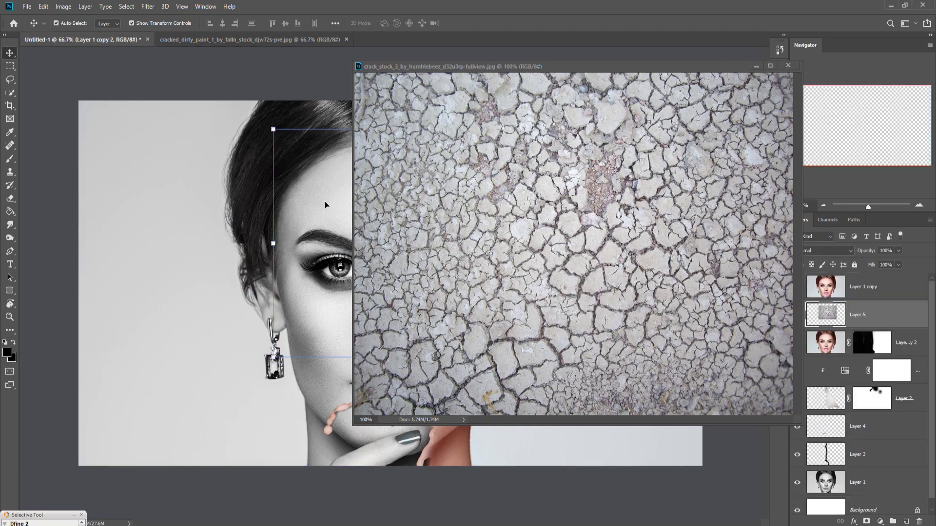
left_click(753, 62)
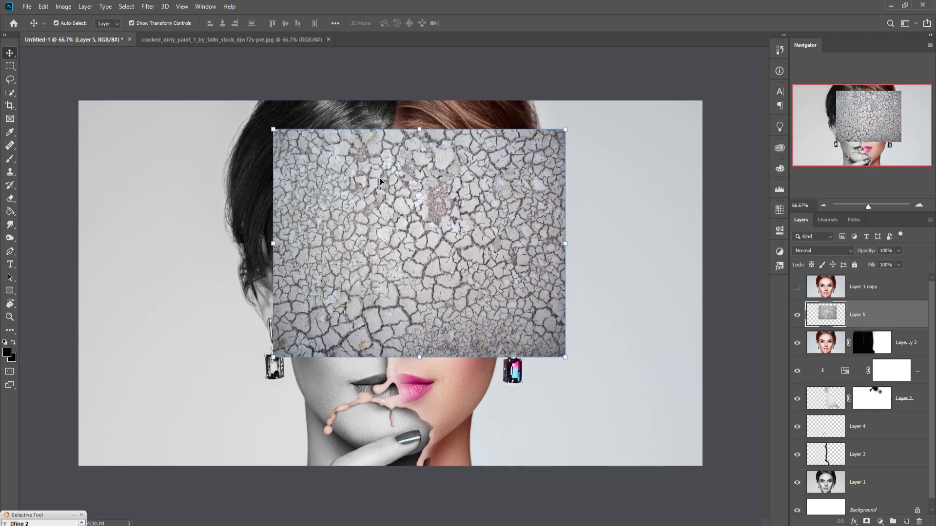
Move the crack texture over the black-and-white half, directly above Layer 1, and set its blend mode to Multiply
left_click_drag(379, 182, 255, 181)
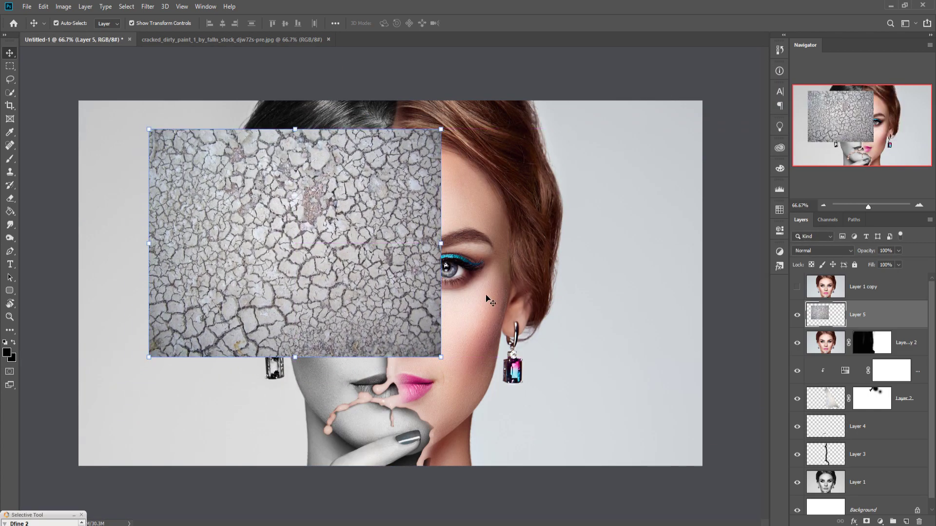
left_click_drag(888, 320, 886, 478)
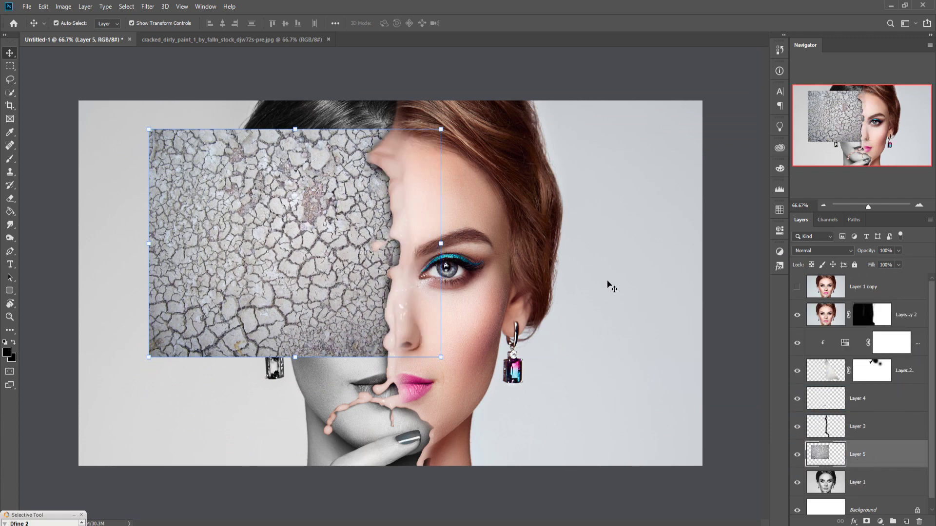
left_click(846, 253)
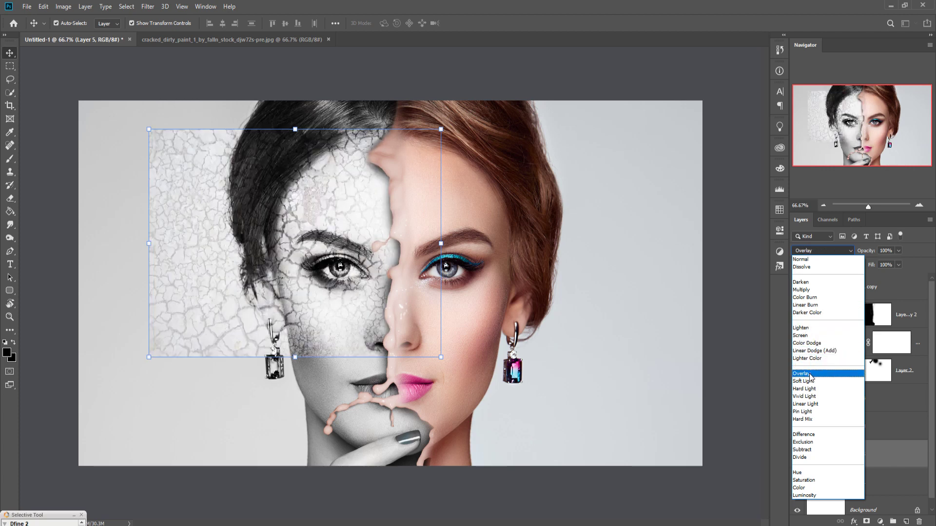
left_click(808, 291)
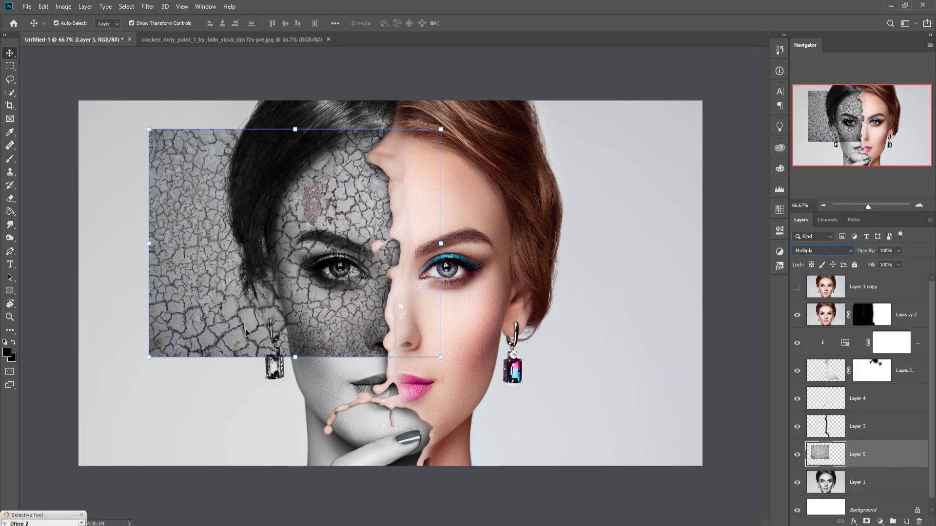
Scale the crack texture to about 78% and position it over the black-and-white forehead
left_click_drag(442, 361, 377, 308)
left_click_drag(304, 221, 329, 217)
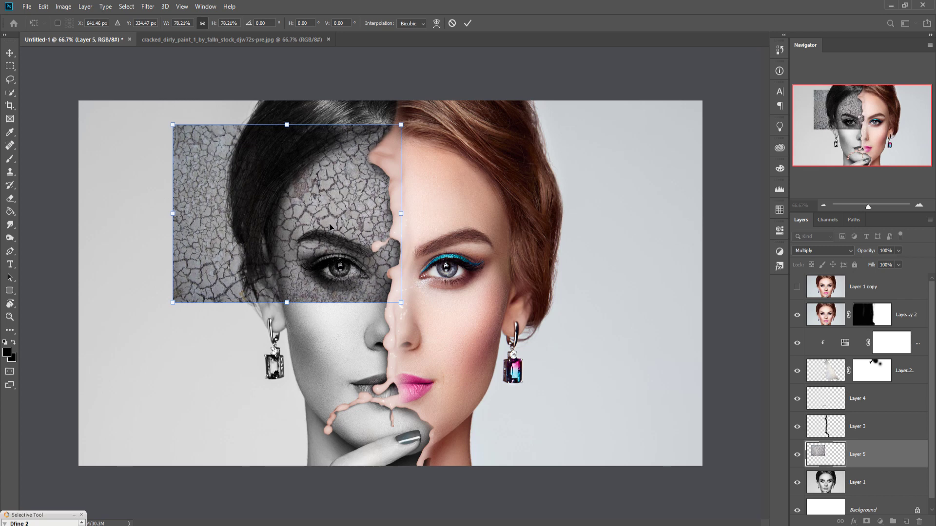
left_click(467, 23)
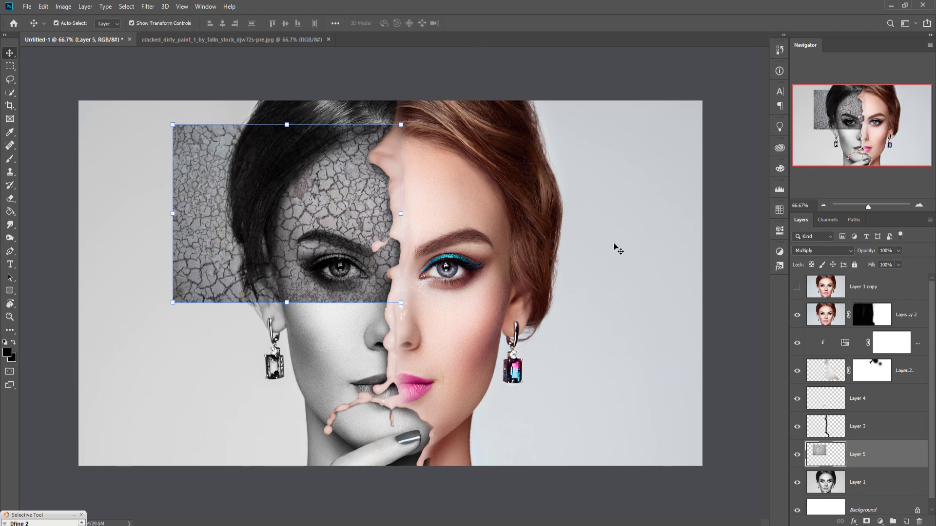
Reduce the fill of the crack texture layer to 60%
left_click(899, 265)
left_click_drag(899, 277, 873, 277)
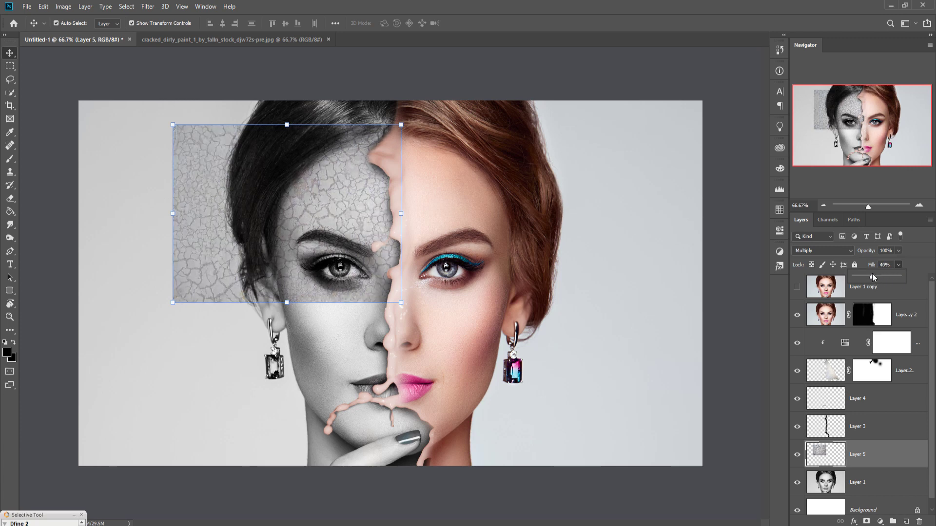
left_click_drag(872, 275, 877, 274)
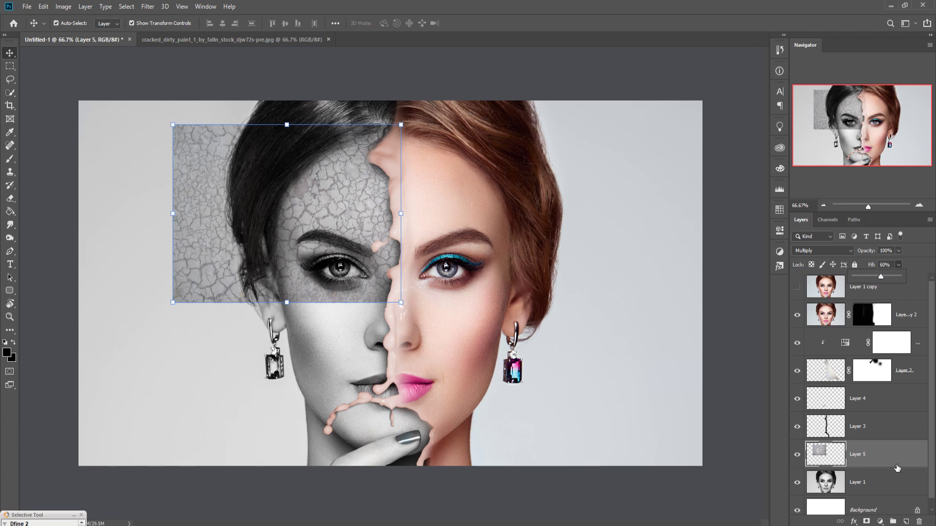
Add a mask to Layer 5 and fade the cracks over the gray background and upper cheek with a 250 px black brush
left_click(866, 521)
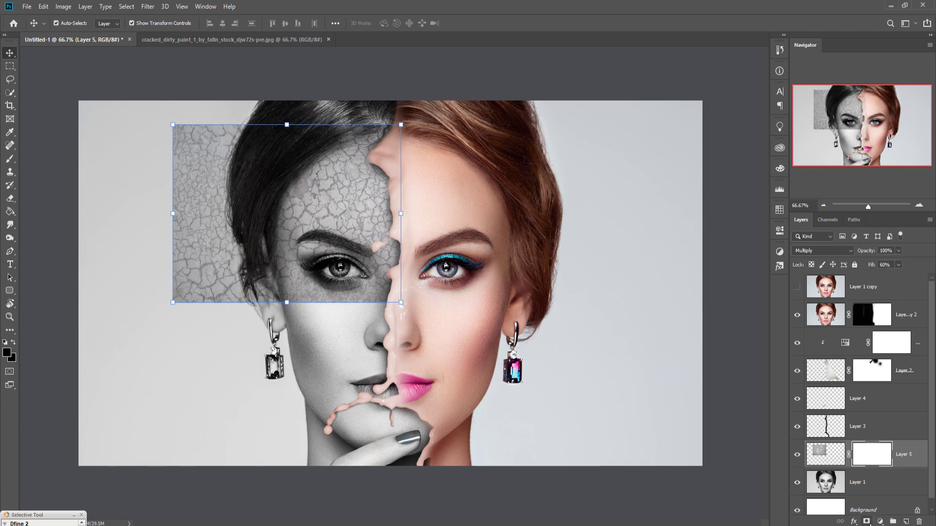
left_click(9, 160)
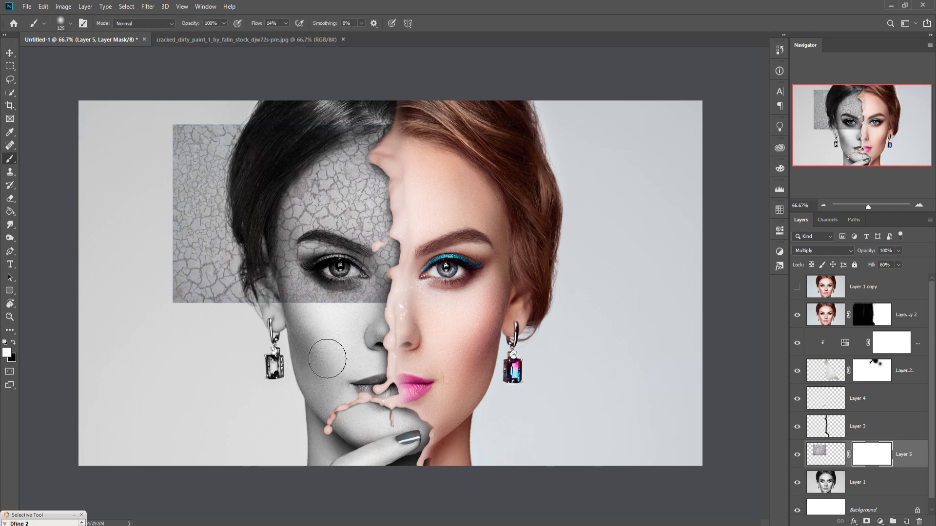
key("bracketright")
key("bracketright")
key("bracketright")
key("bracketright")
key("bracketright")
key("bracketright")
key("bracketleft")
key("bracketleft")
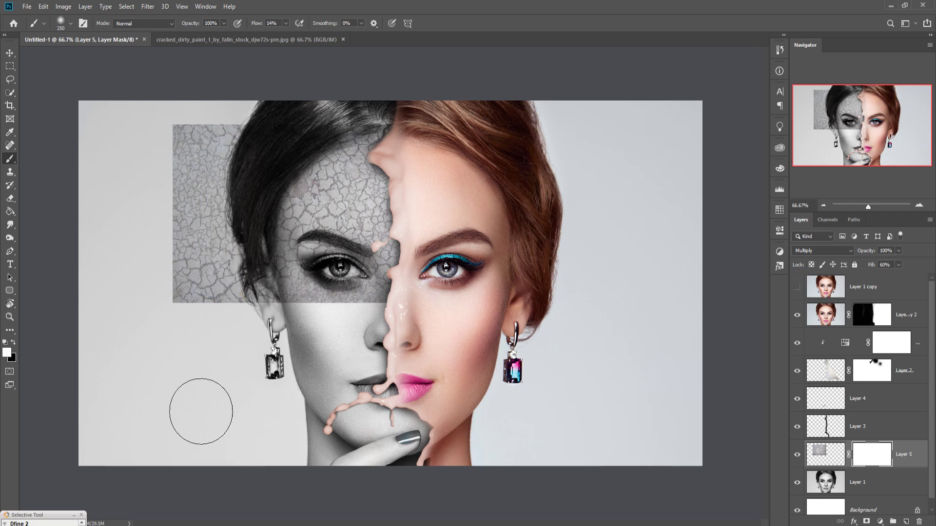
left_click(13, 343)
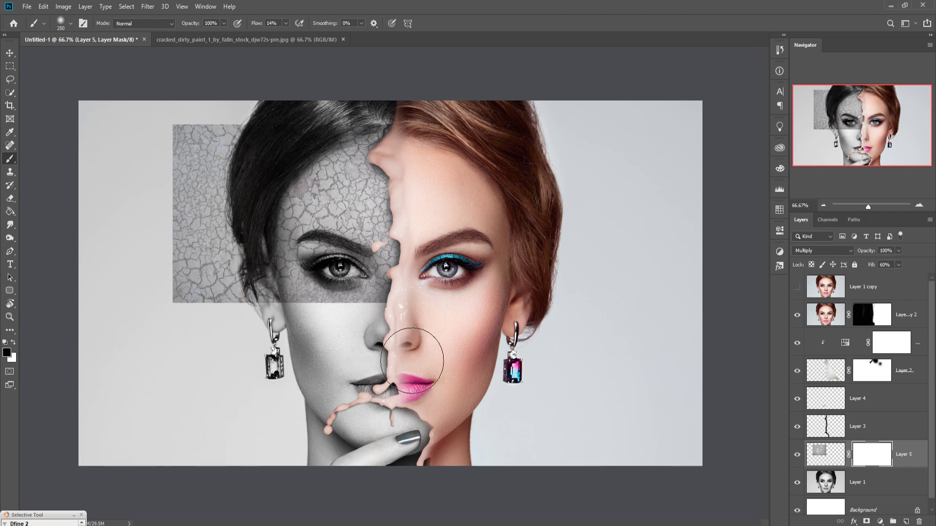
mouse_move(196, 292)
left_mouse_down()
mouse_move(252, 196)
mouse_move(210, 361)
mouse_move(200, 353)
left_mouse_up()
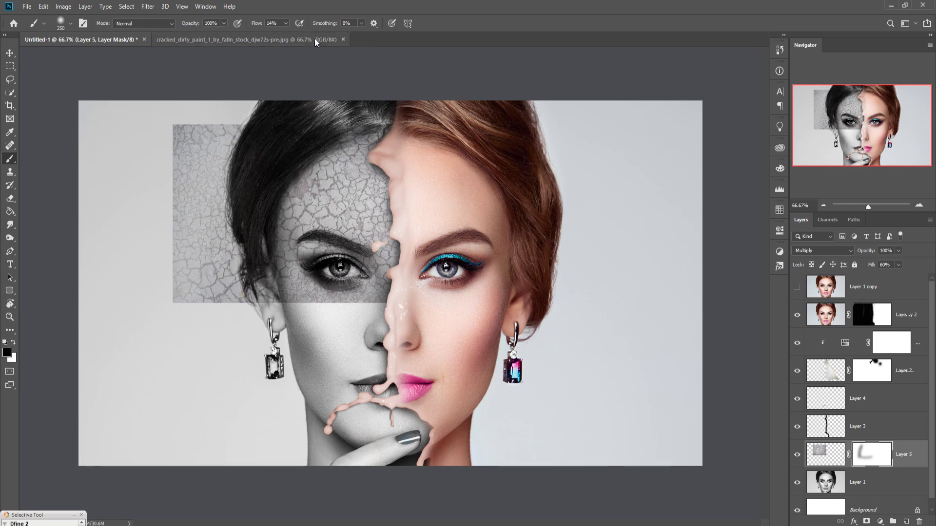
Raise the brush flow to 100% and mask out the cracks around the background, hair, eye and cheek, leaving them on the forehead
left_click(286, 23)
left_click_drag(284, 34, 336, 37)
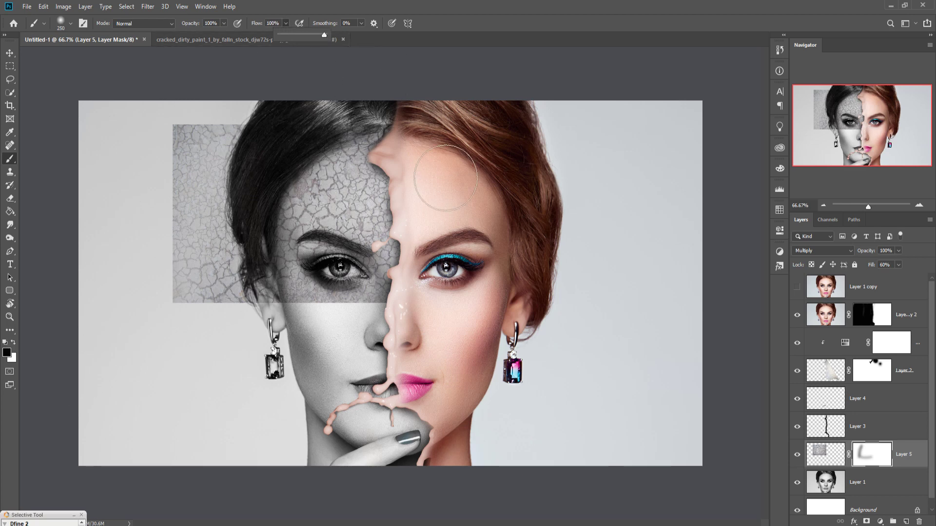
mouse_move(279, 317)
left_mouse_down()
mouse_move(241, 230)
mouse_move(269, 366)
mouse_move(209, 268)
mouse_move(209, 157)
mouse_move(240, 208)
mouse_move(388, 136)
mouse_move(278, 199)
mouse_move(231, 261)
mouse_move(387, 377)
mouse_move(321, 349)
mouse_move(422, 356)
mouse_move(415, 348)
mouse_move(344, 369)
mouse_move(343, 332)
mouse_move(397, 345)
left_mouse_up()
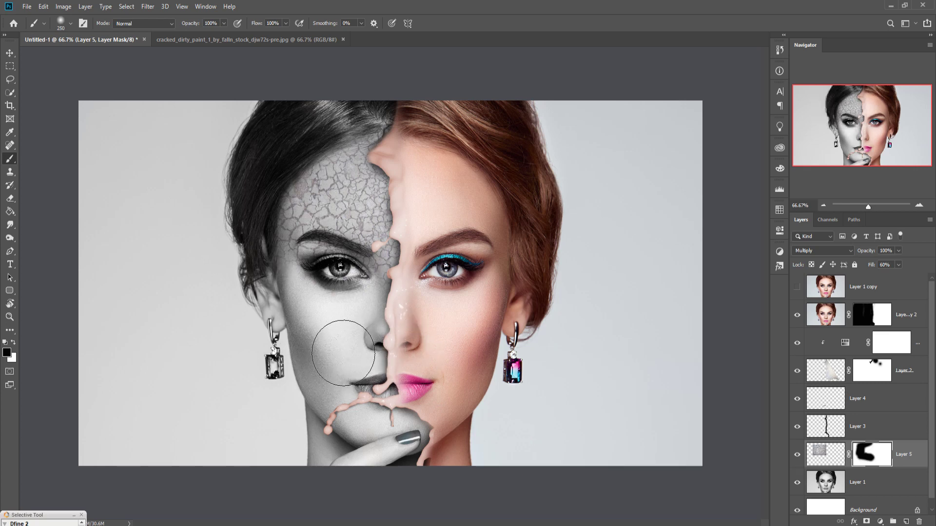
Copy the cracked_dirty_paint_1 texture into the portrait document as a new layer over the lower black-and-white face
left_click(10, 53)
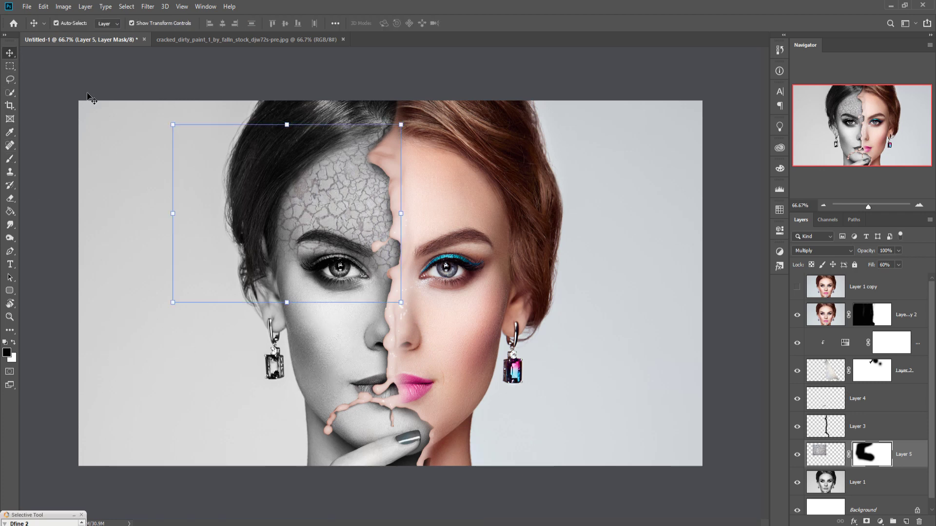
left_click(201, 39)
left_click_drag(202, 41, 548, 108)
left_click_drag(629, 205, 356, 312)
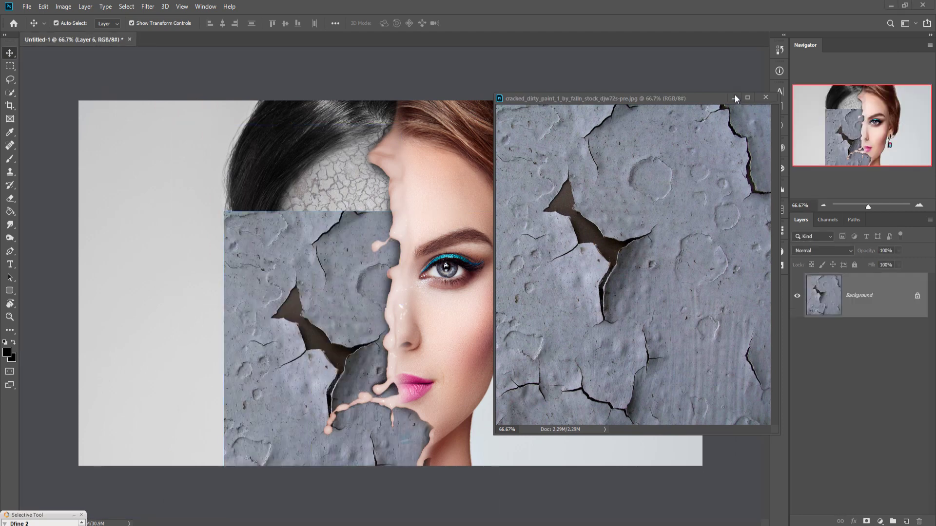
Scale the cracked dirty paint texture to 53.82%, place it over the black-and-white cheek and chin, and set it to Multiply
left_click(735, 97)
left_click_drag(506, 216, 378, 364)
left_click_drag(305, 385, 347, 294)
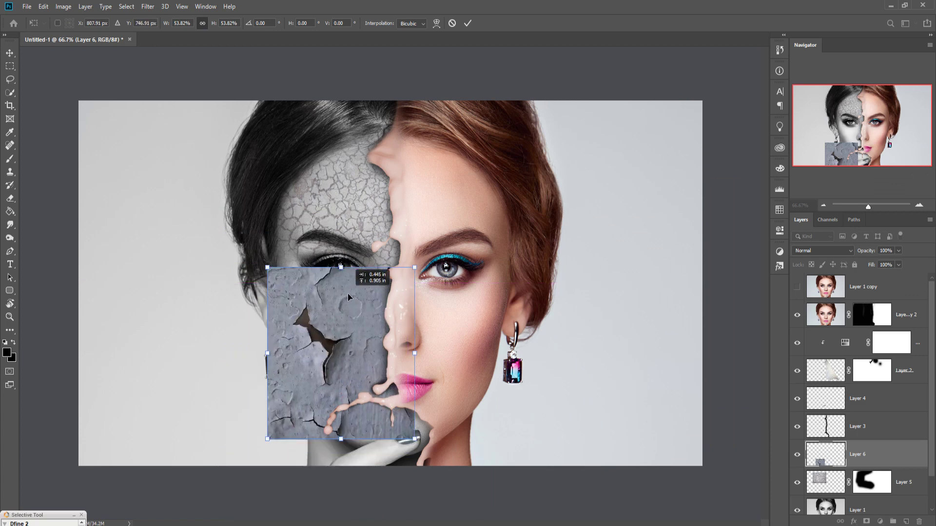
left_click(467, 22)
left_click(819, 251)
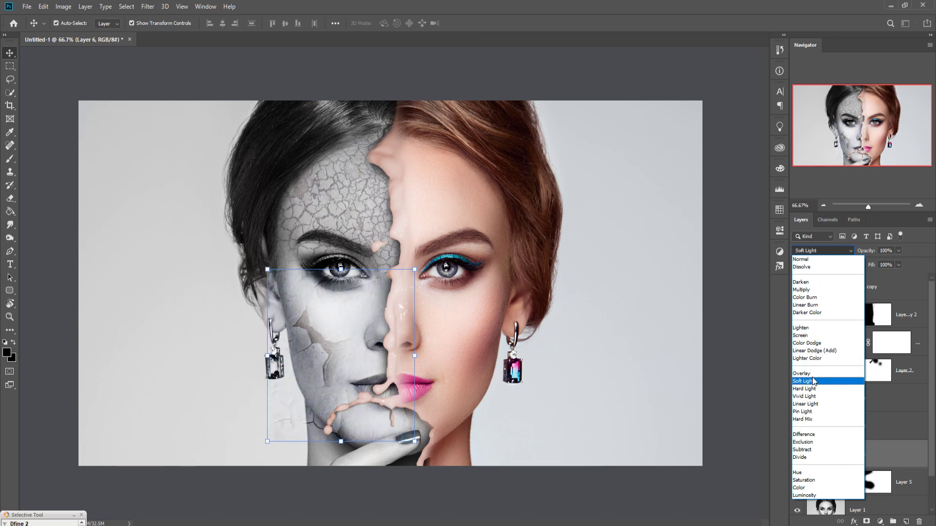
left_click(804, 292)
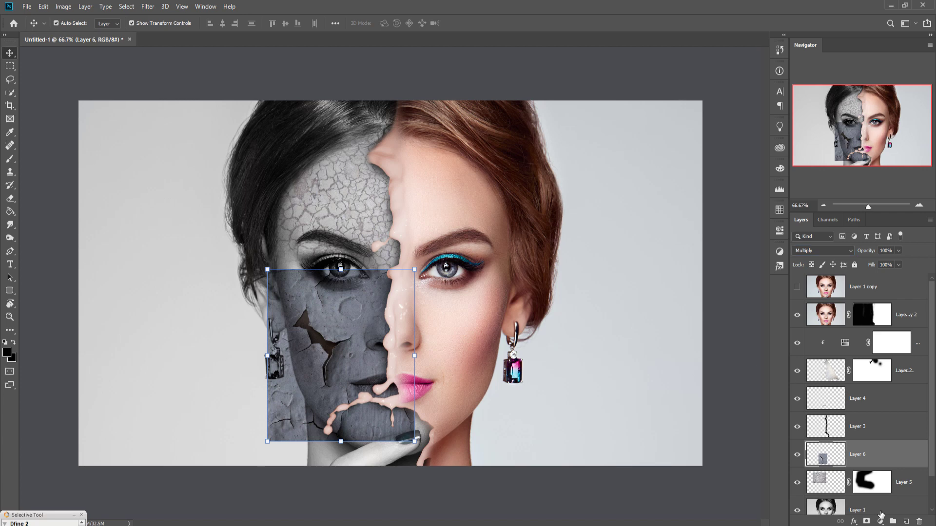
Add a mask to Layer 6 and hide the texture around the large cheek crack with a 250 px black brush
left_click(868, 521)
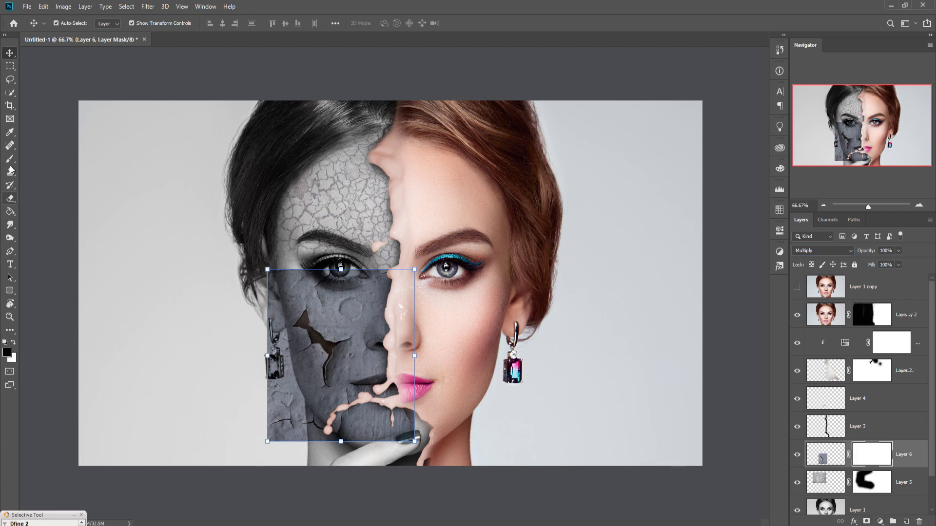
key("b")
mouse_move(288, 283)
left_mouse_down()
mouse_move(336, 297)
mouse_move(293, 317)
mouse_move(371, 273)
mouse_move(395, 334)
mouse_move(429, 336)
mouse_move(409, 409)
mouse_move(293, 434)
mouse_move(306, 416)
mouse_move(382, 453)
mouse_move(389, 413)
mouse_move(396, 427)
left_mouse_up()
left_click_drag(292, 324, 283, 382)
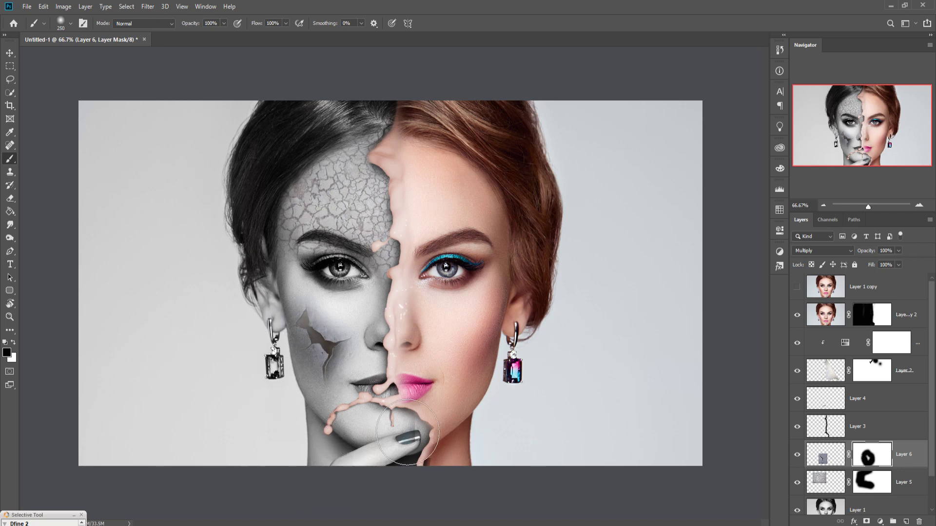
left_click_drag(413, 340, 394, 340)
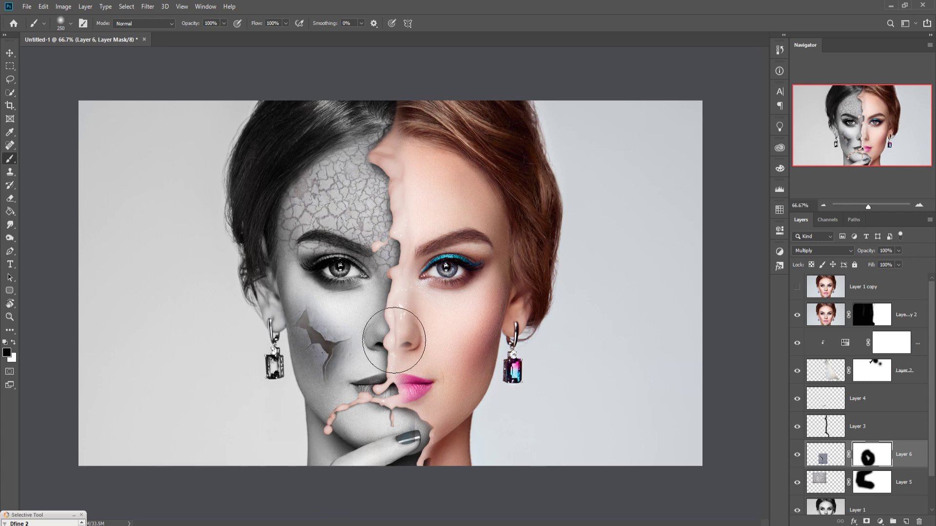
Set the blend mode of the cheek crack layer to Color Burn and deselect the layer
left_click(846, 251)
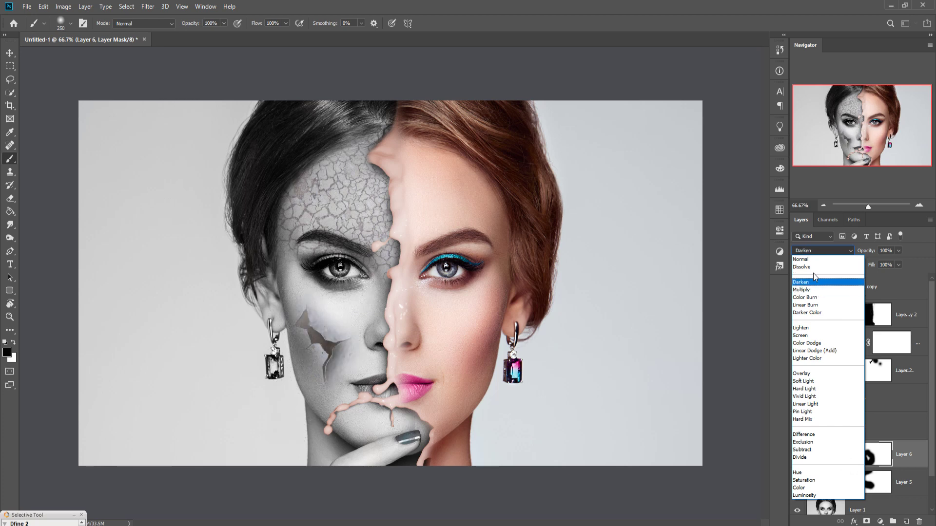
left_click(815, 299)
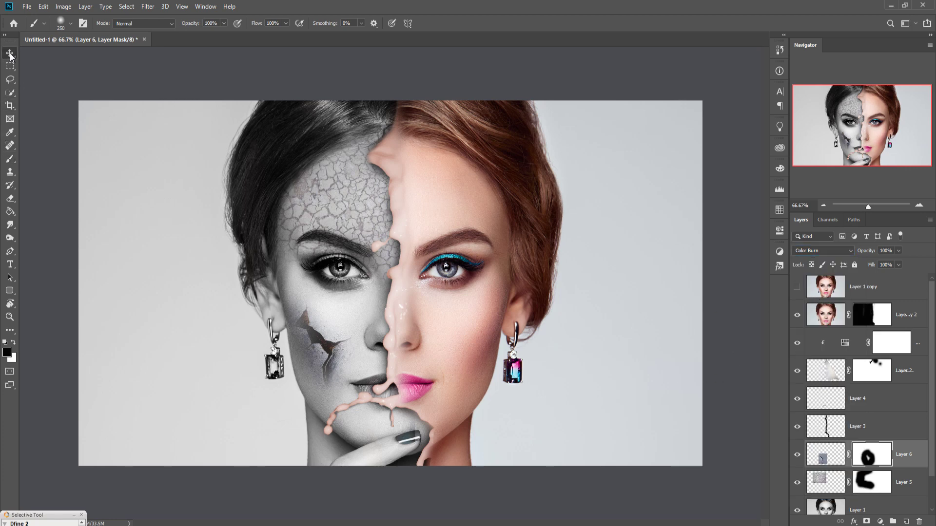
key("v")
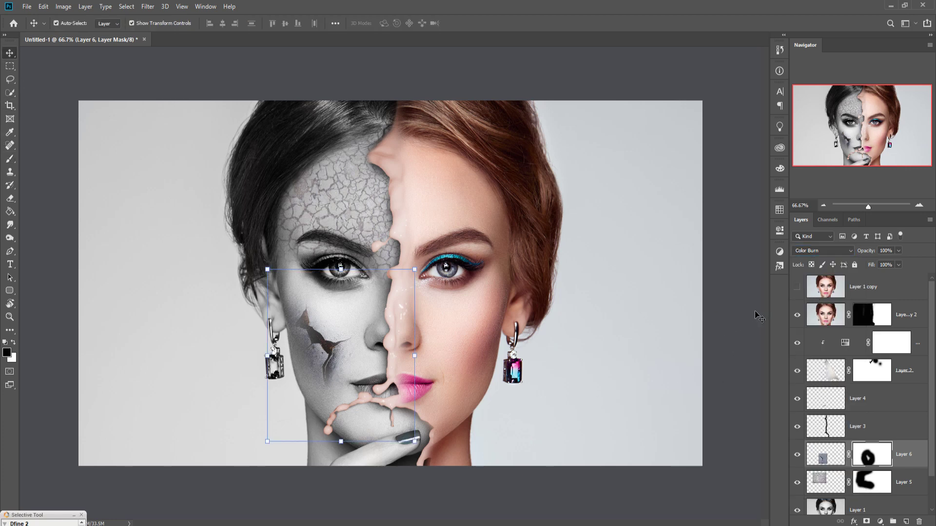
left_click(728, 278)
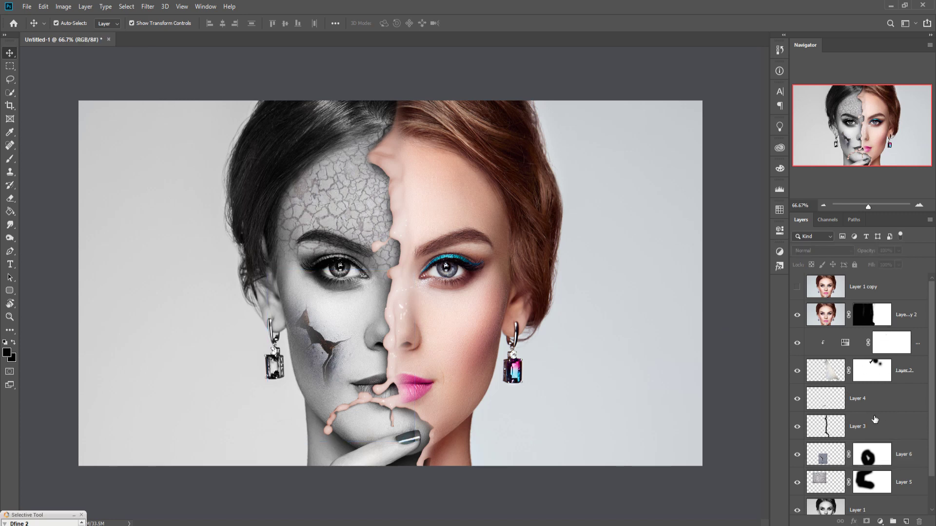
Add a new layer directly beneath the masked color portrait layer and choose the debris 2 brush from the debris brush set
left_click(906, 522)
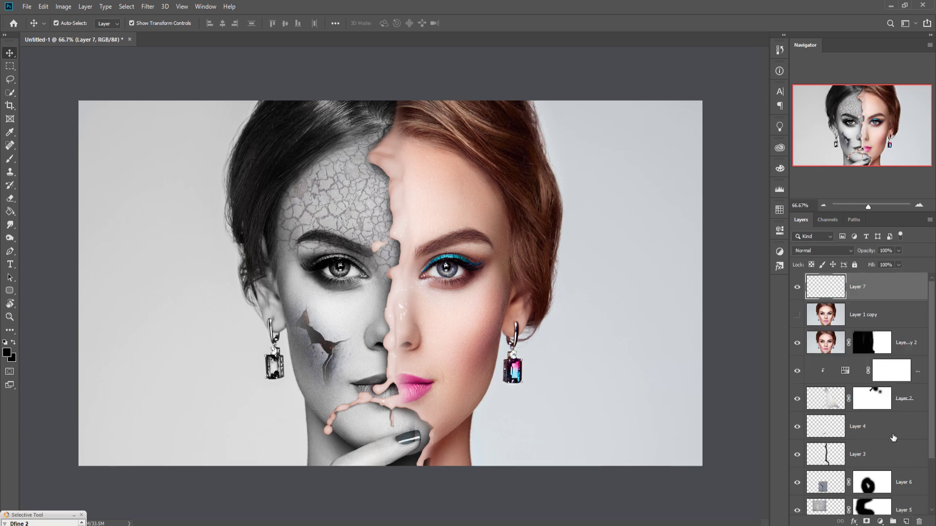
left_click_drag(889, 296, 897, 363)
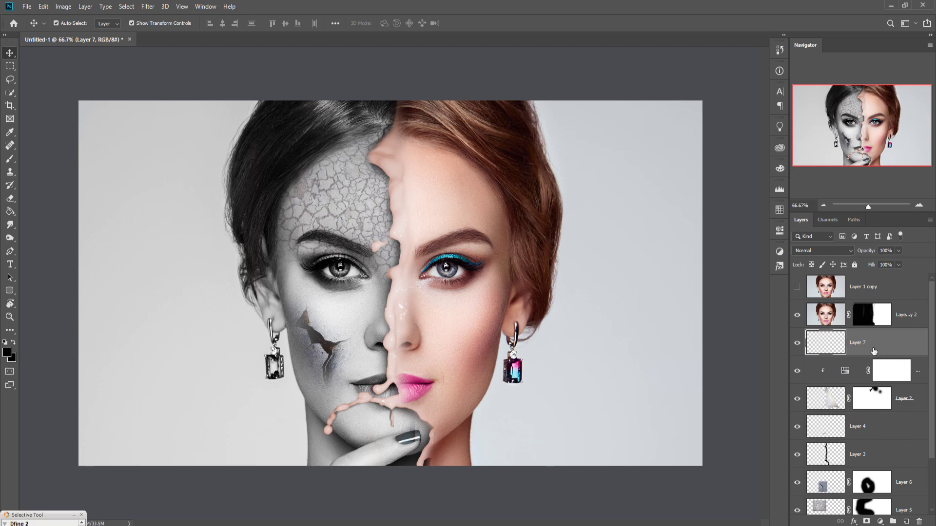
left_click(10, 159)
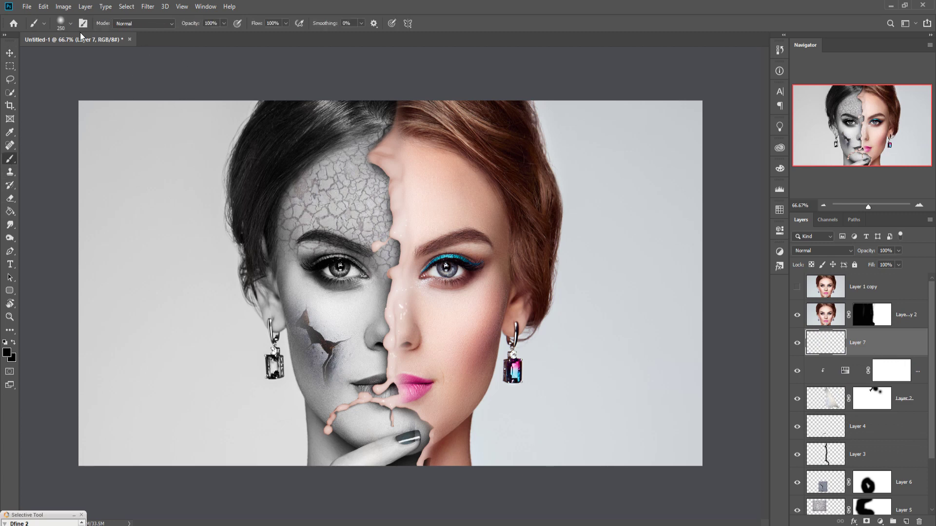
left_click(66, 24)
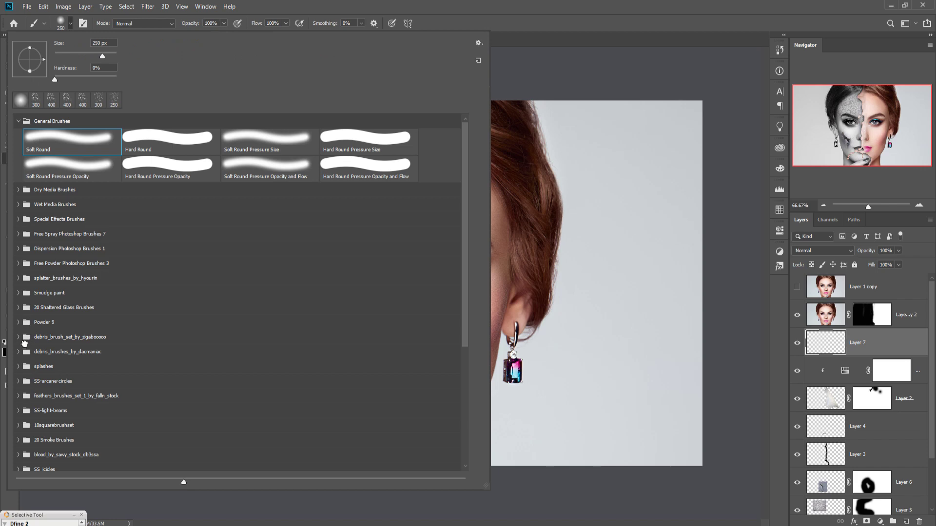
left_click(24, 341)
left_click(184, 362)
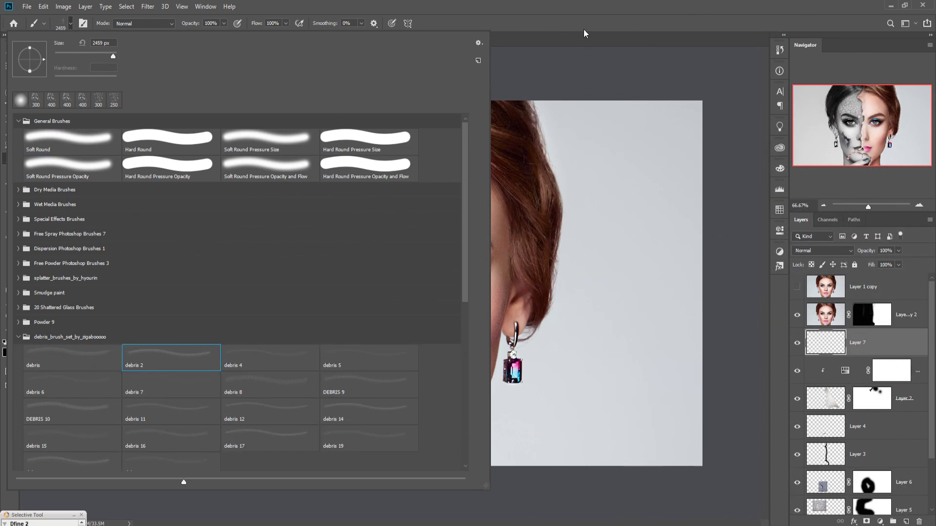
left_click(589, 5)
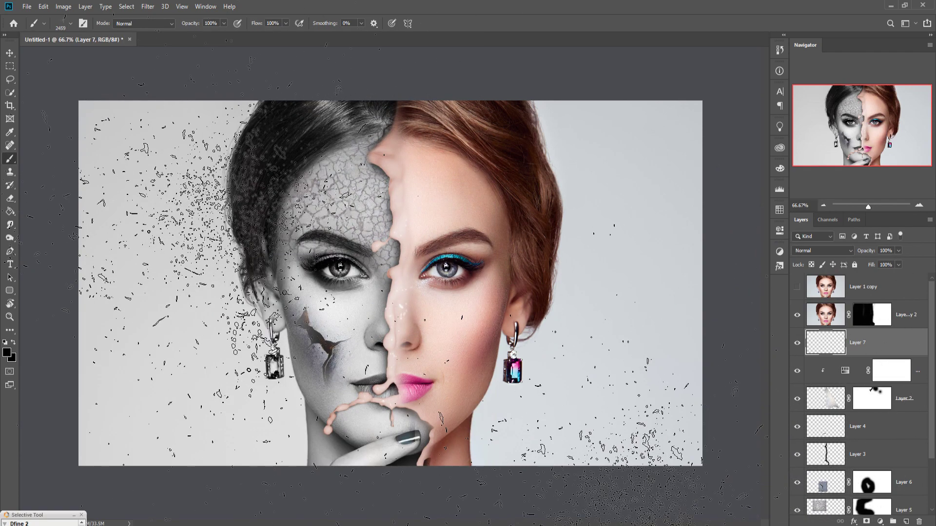
Reduce the debris brush size to 1700 px
key("bracketleft")
key("bracketleft")
key("bracketleft")
key("bracketleft")
key("bracketleft")
key("bracketleft")
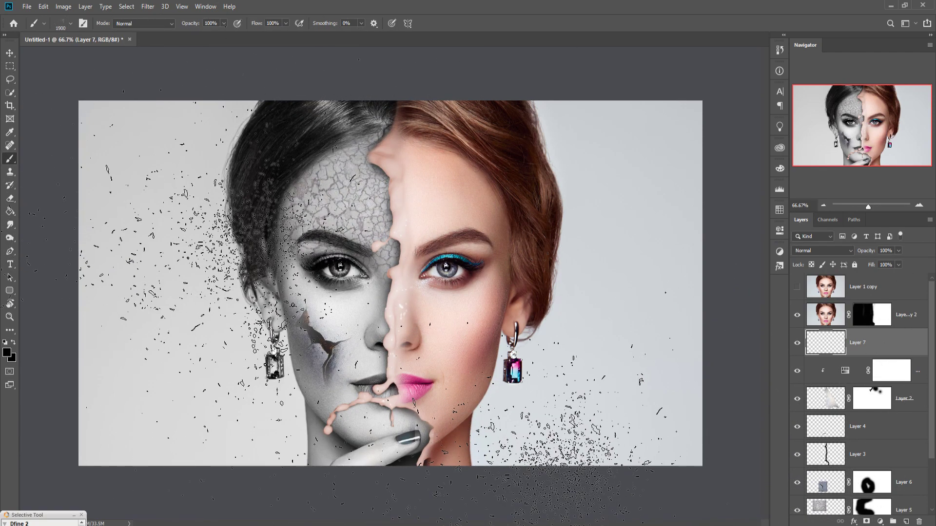
key("bracketleft")
key("bracketleft")
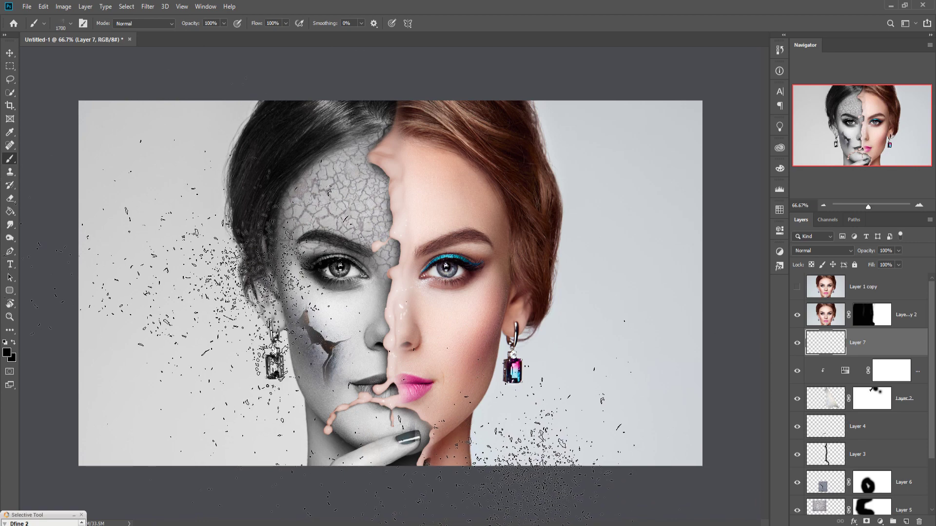
Sample the gray b1b1b1 from the cheek as foreground color and stamp debris over the black-and-white side with the debris brush
left_click(7, 352)
left_click(298, 295)
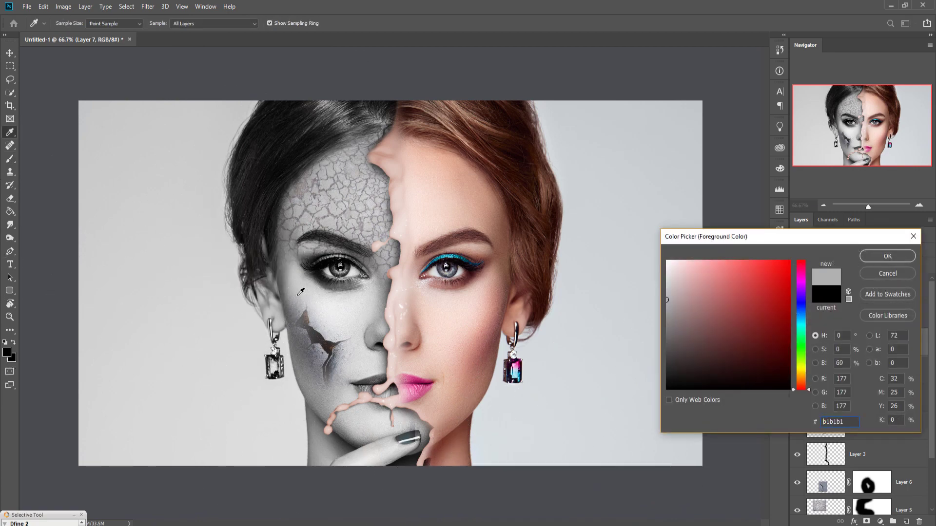
left_click(902, 256)
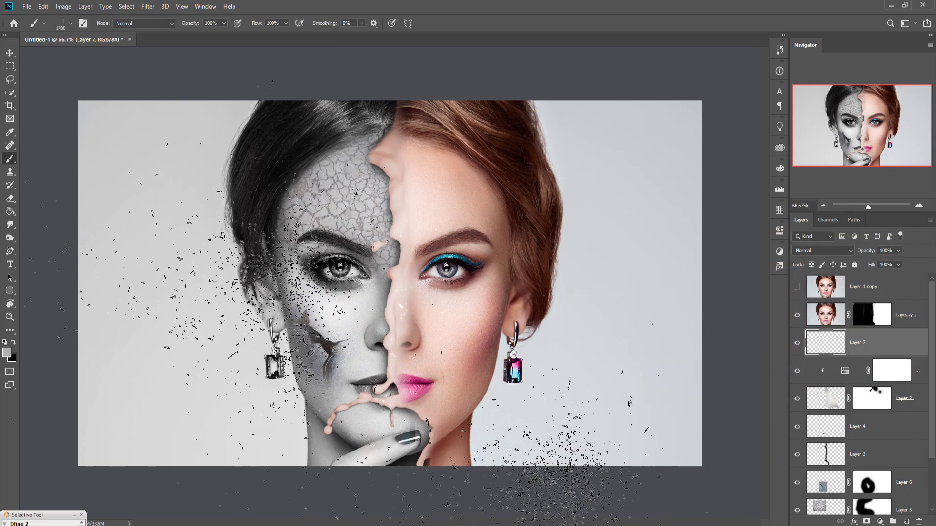
key("bracketleft")
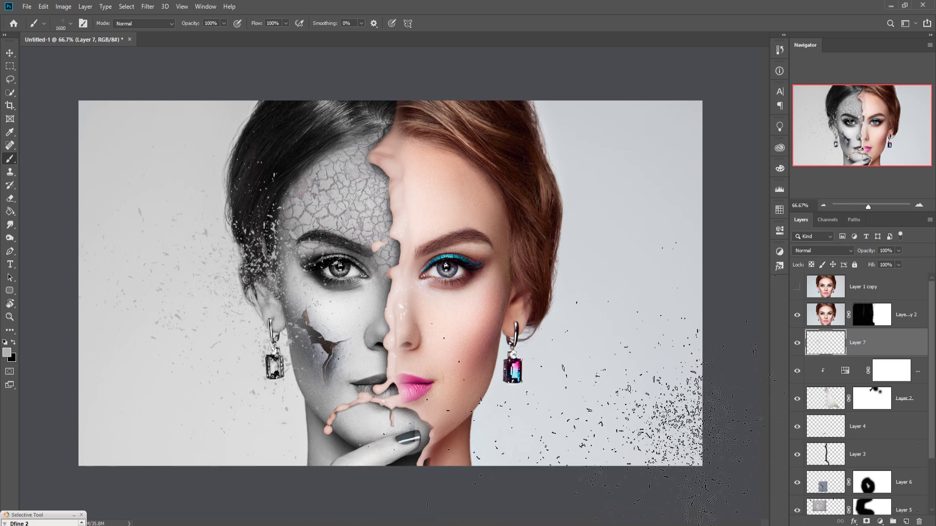
left_click(9, 53)
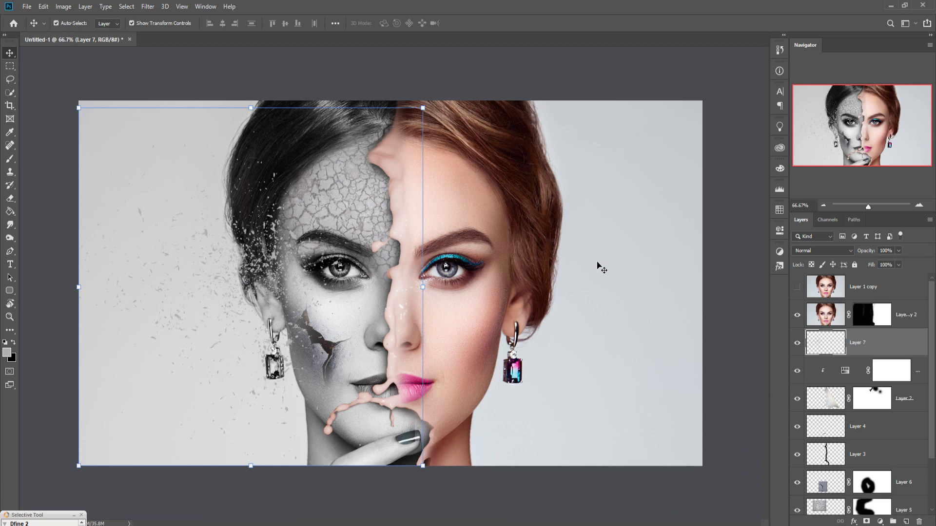
Make the mask of Layer 6 active for painting with the Brush tool
scroll(905, 469, "down", 2)
left_click(870, 482)
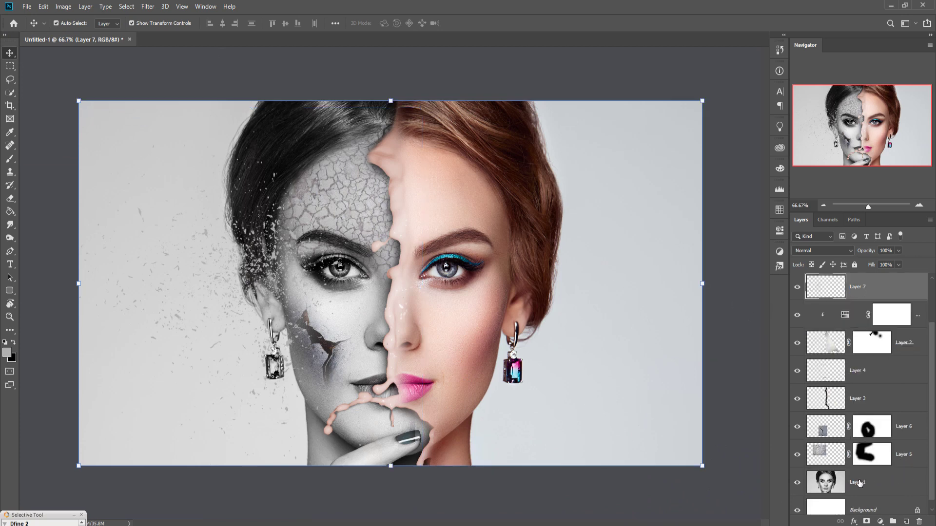
scroll(876, 488, "down", 1)
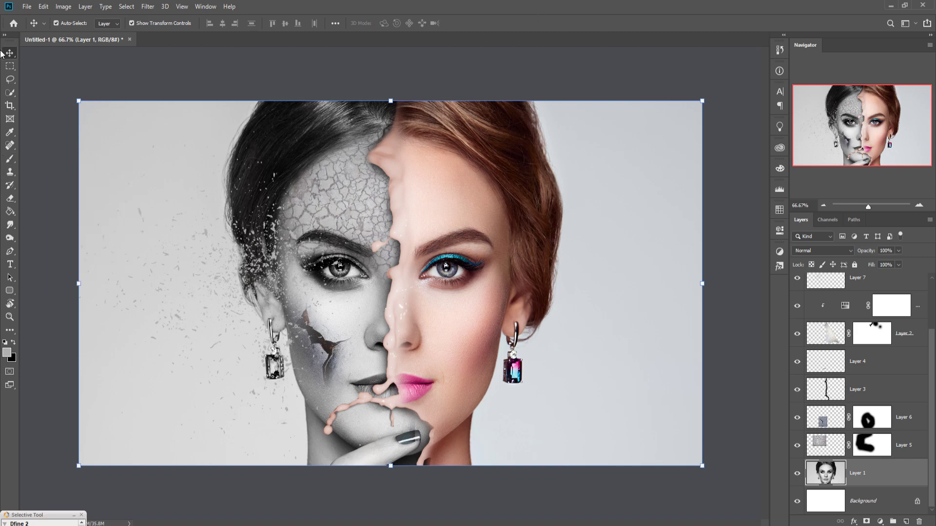
left_click(829, 504)
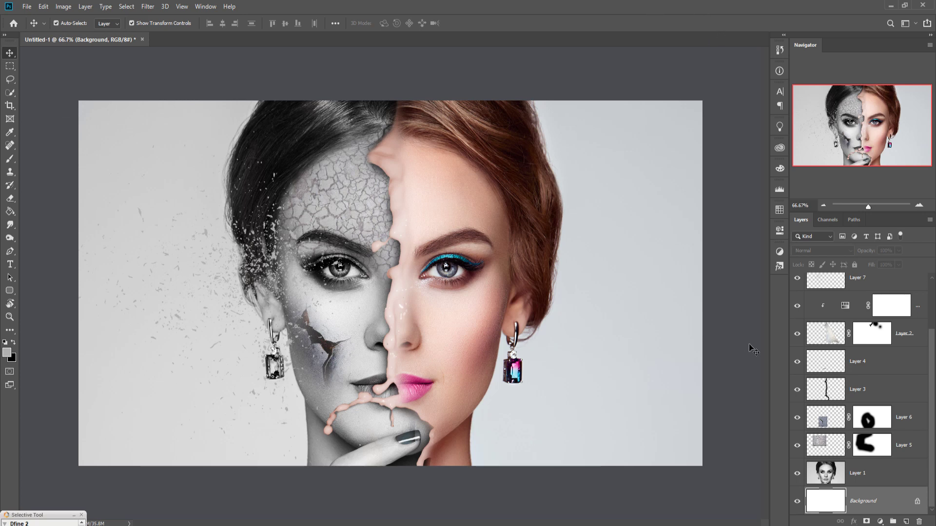
left_click(860, 419)
left_click(9, 161)
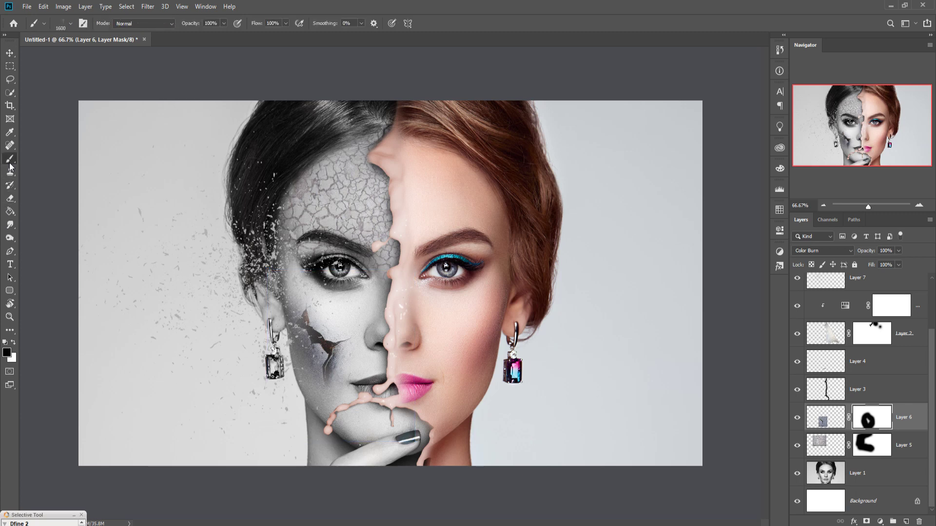
left_click(44, 23)
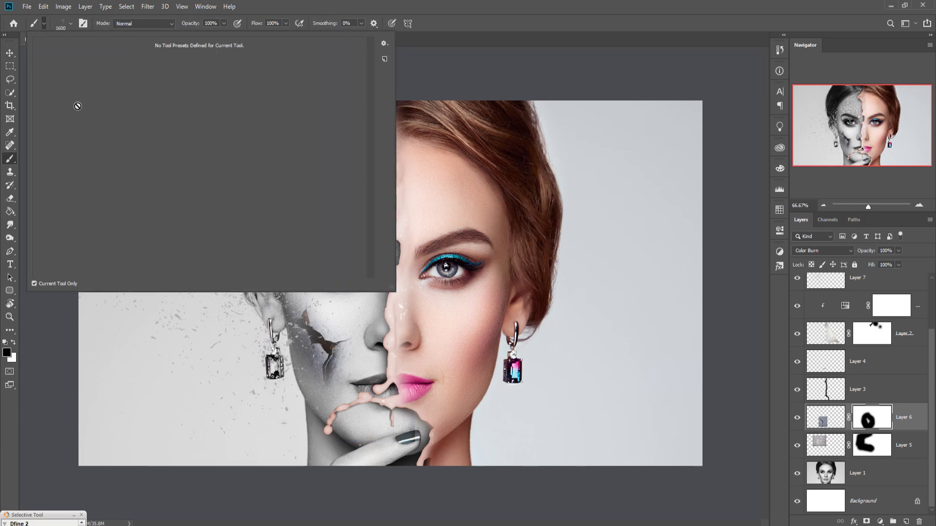
left_click(385, 44)
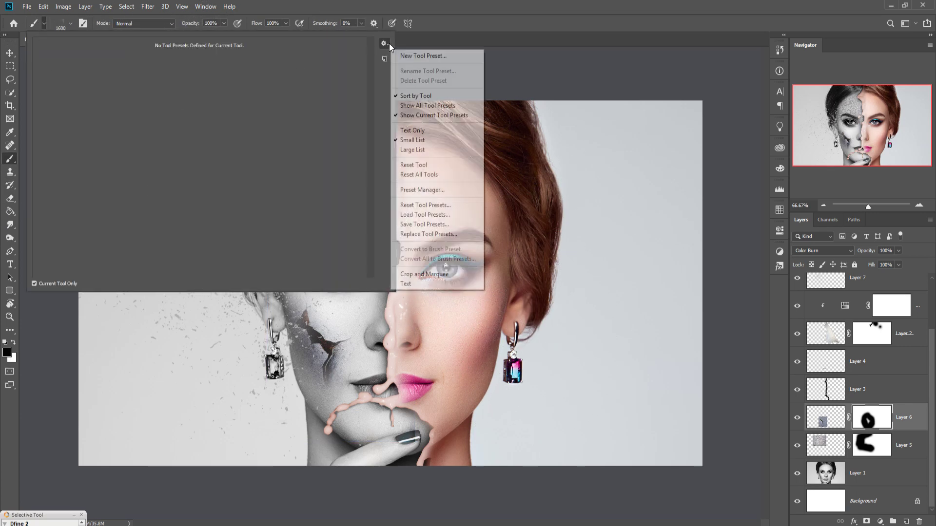
left_click(587, 3)
Switch to the Soft Round brush and lower its opacity to 17%
left_click(10, 156)
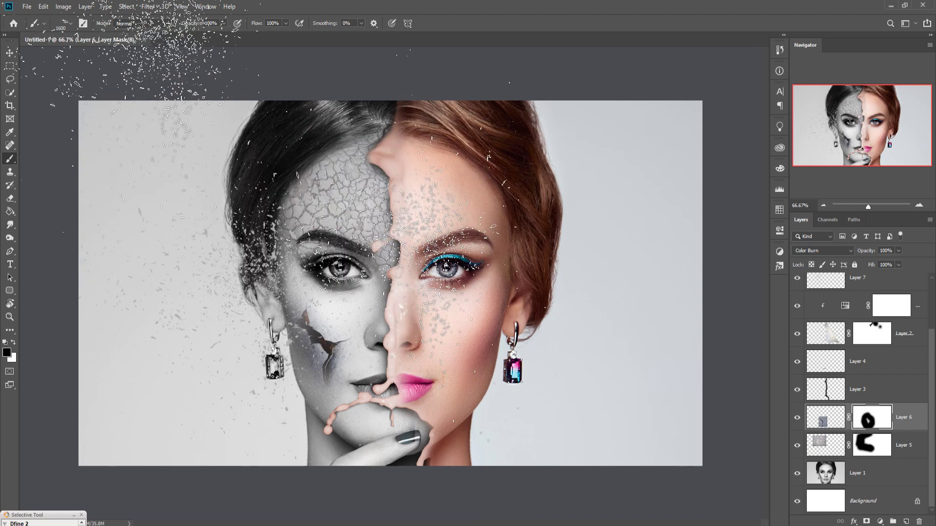
left_click(71, 23)
left_click(85, 141)
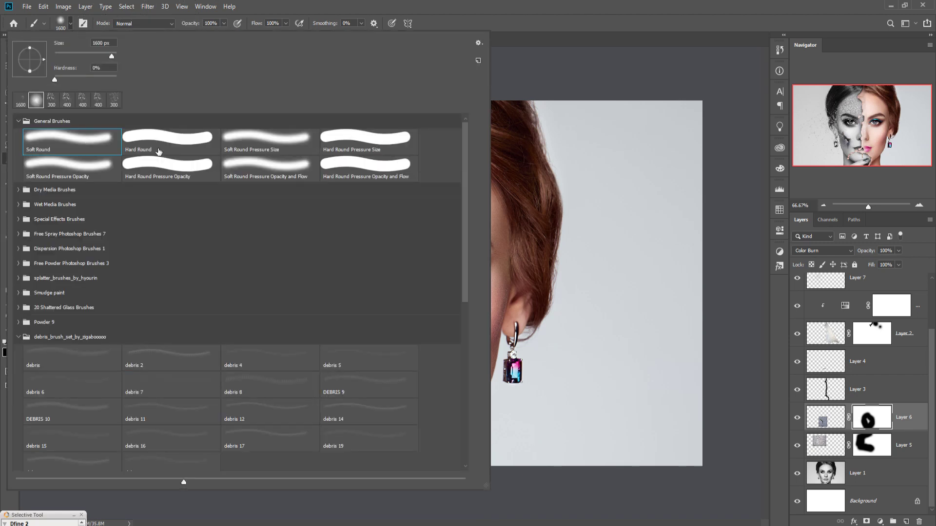
left_click(223, 24)
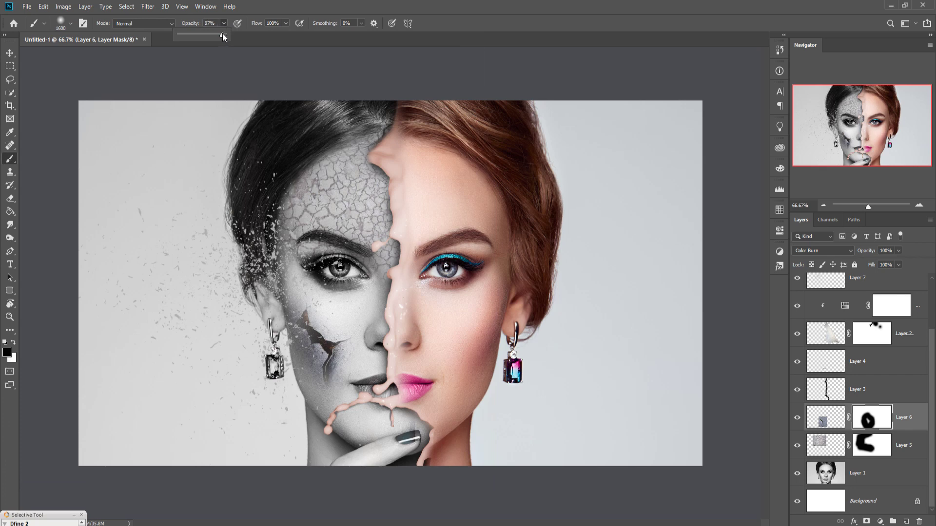
left_click(439, 2)
Reduce the brush to 100 px and softly fade the cheek crack texture on the Layer 6 mask
key("bracketleft")
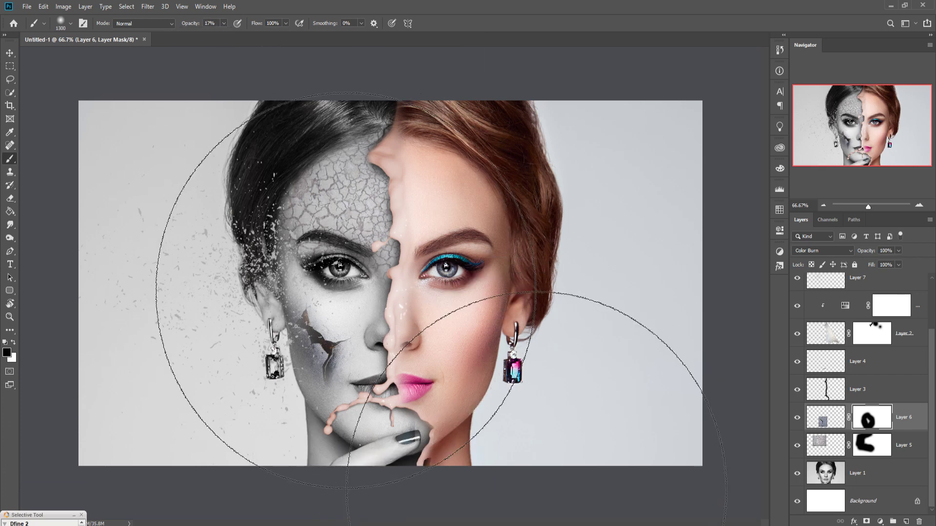
key("bracketleft")
key("bracketleft")
key("bracketleft")
key("bracketleft")
key("bracketleft")
key("bracketleft")
key("bracketleft")
key("bracketleft")
key("bracketleft")
key("bracketleft")
key("bracketleft")
key("bracketleft")
key("bracketleft")
key("bracketleft")
key("bracketleft")
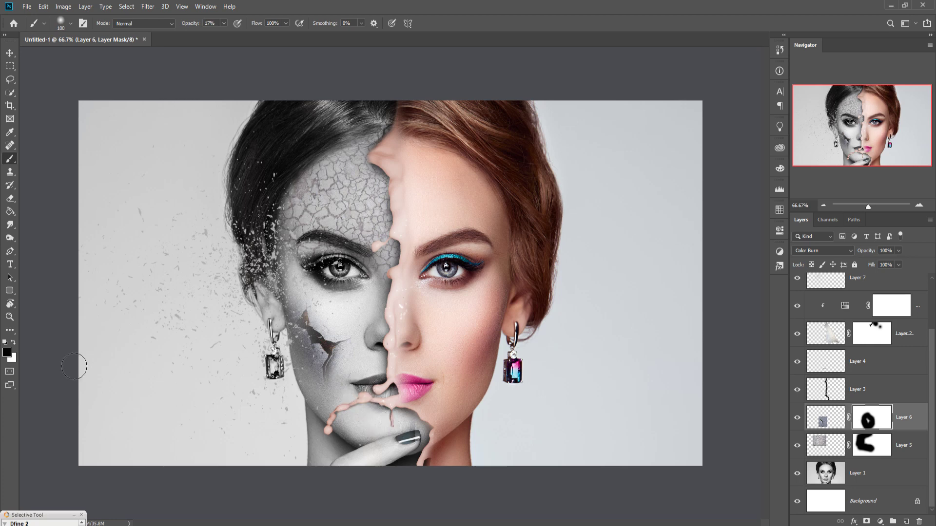
Add a Color Balance adjustment layer above Layer 1 copy and shift the midtones toward a cool purple-blue tint
left_click(10, 52)
left_click(904, 285)
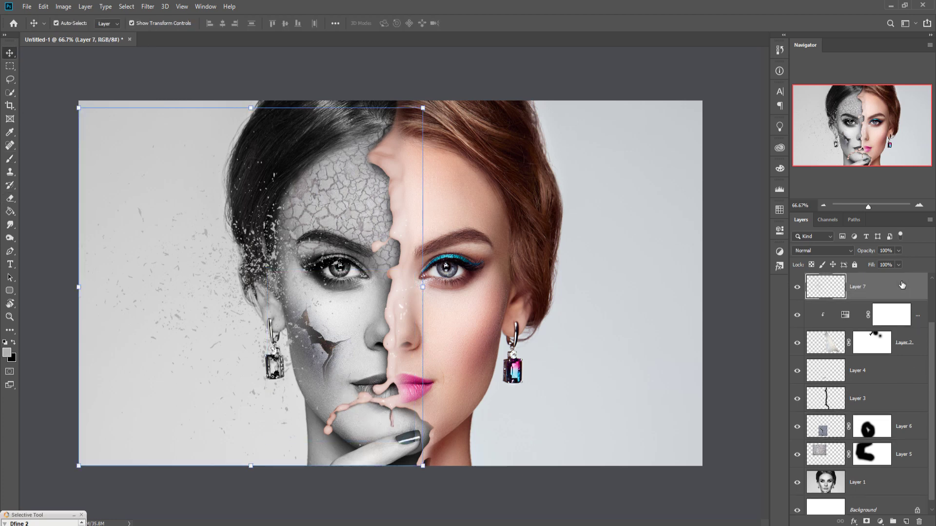
scroll(902, 286, "up", 2)
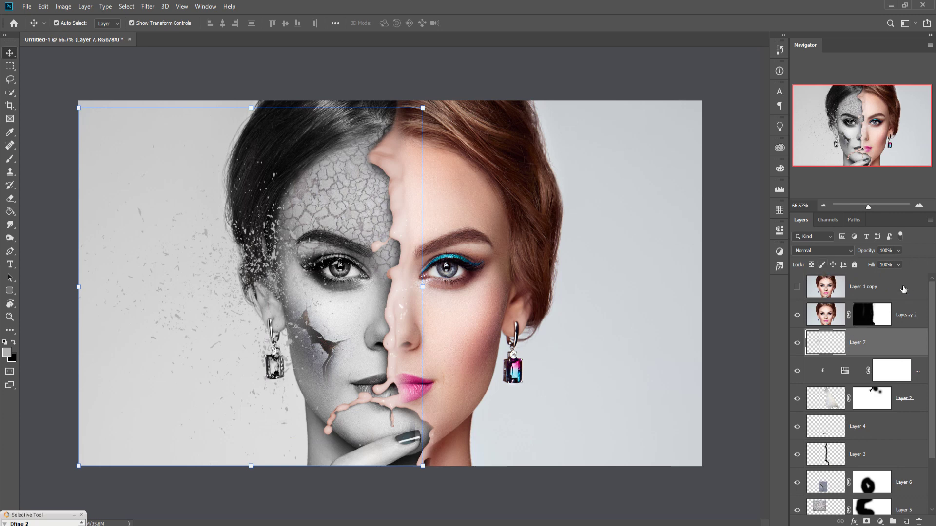
left_click(903, 289)
left_click(881, 521)
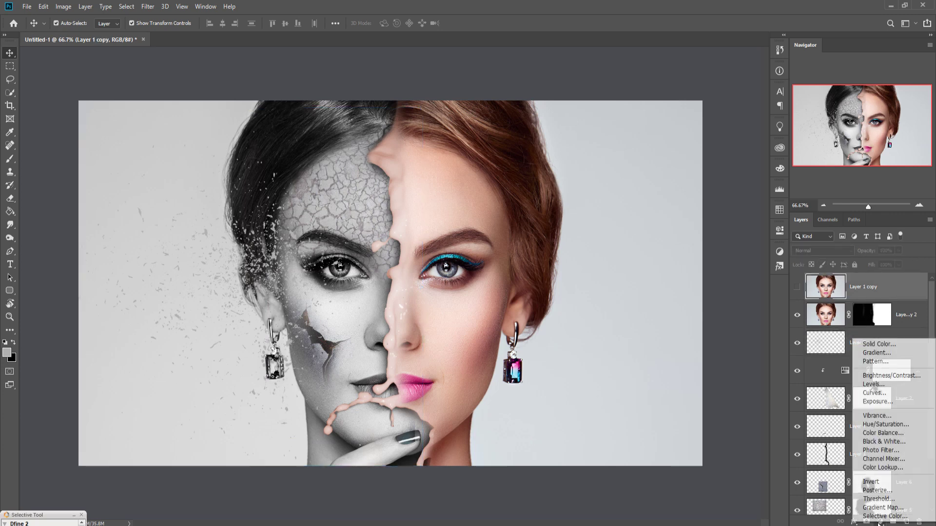
left_click(883, 433)
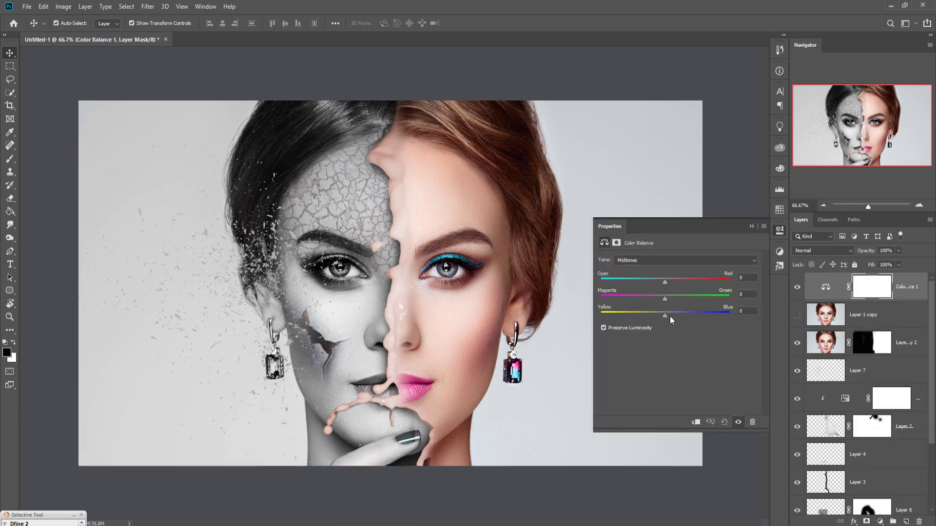
left_click(666, 315)
left_click(751, 226)
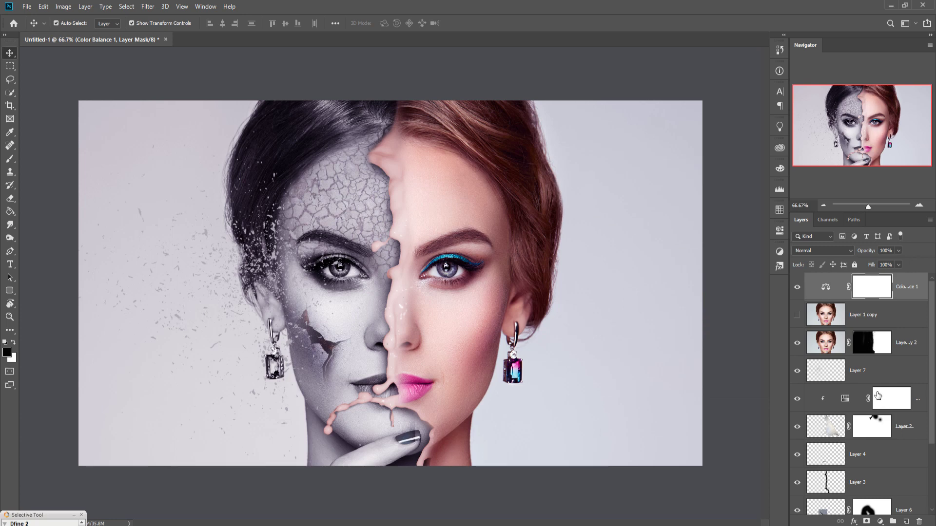
Activate the Layer 6 mask and touch up the cheek crack texture with the soft brush
scroll(878, 395, "down", 2)
left_click(862, 459)
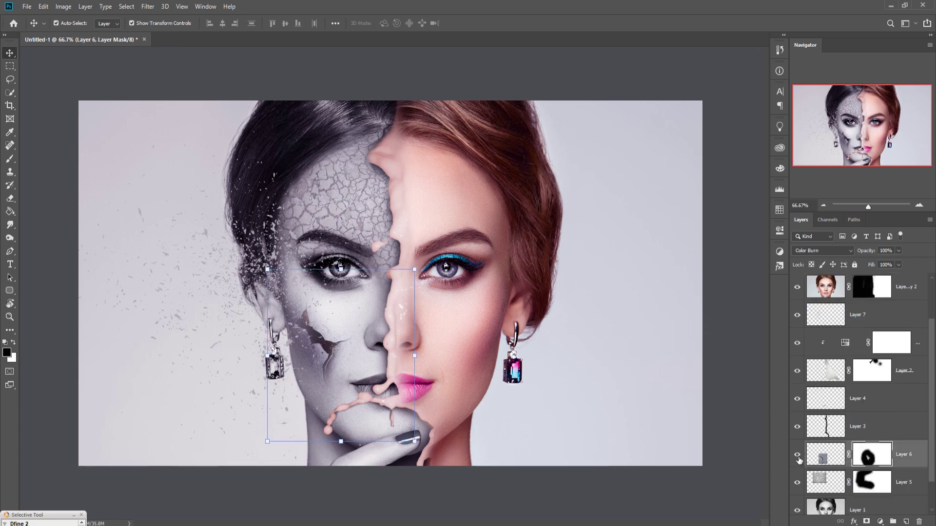
left_click(9, 160)
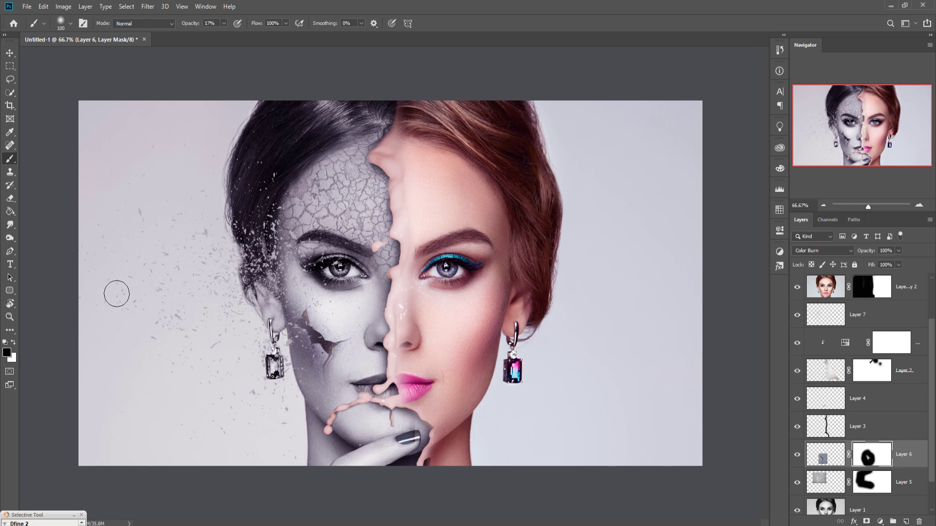
left_click(9, 53)
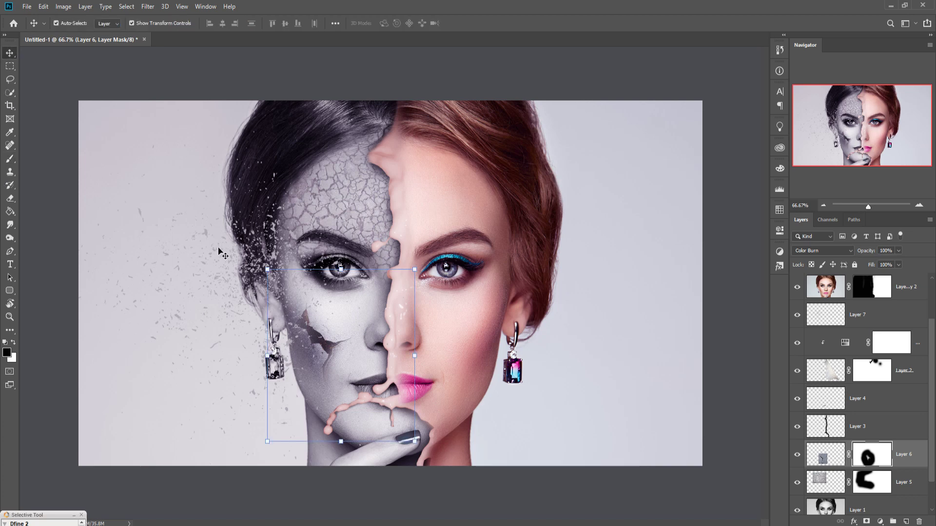
Stamp all visible layers into a new layer above Layer 1 copy 2 and duplicate it as Layer 8 copy
left_click(906, 291)
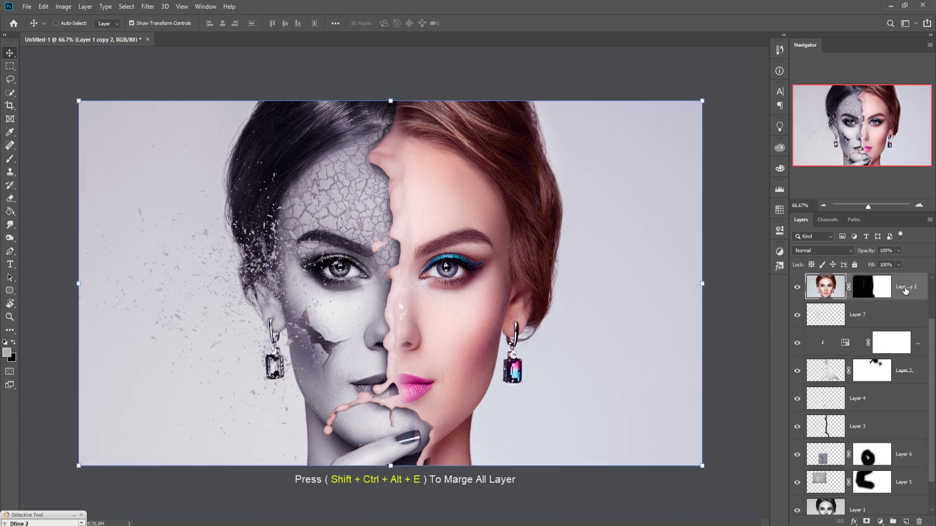
key("ctrl+shift+alt+e")
right_click(905, 291)
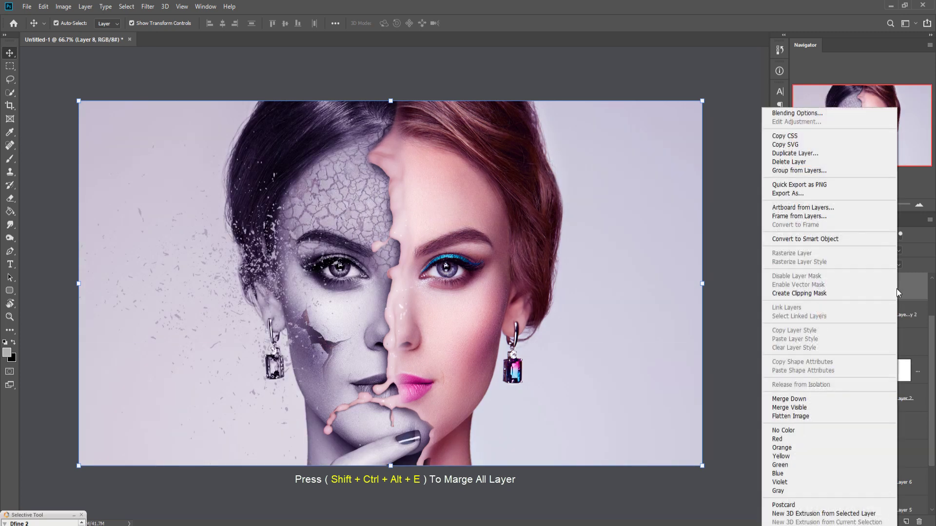
left_click(788, 149)
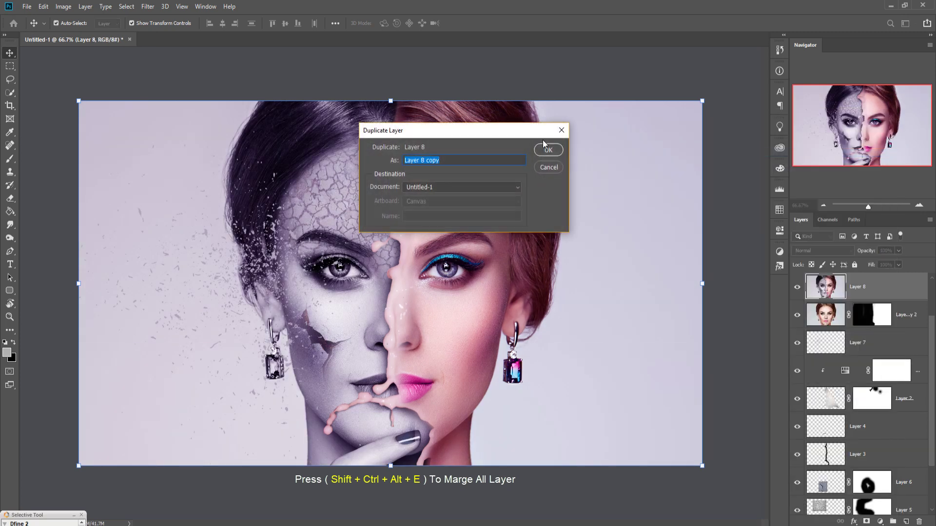
left_click(548, 150)
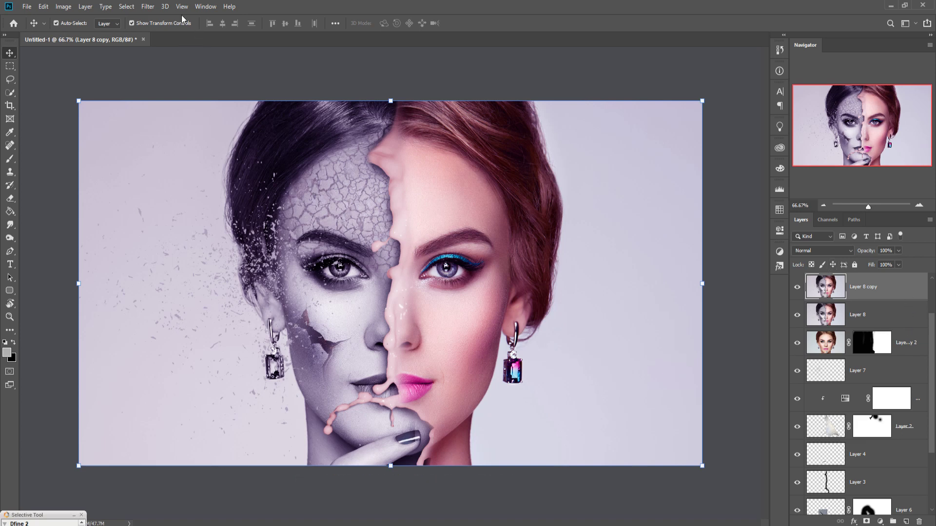
Open the Camera Raw Filter on Layer 8 copy and set the sharpening amount to 79
left_click(146, 7)
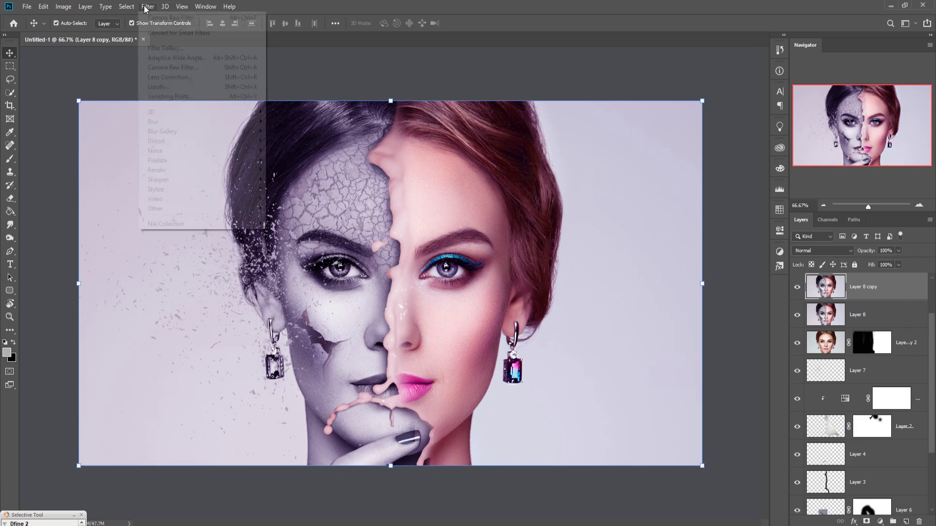
left_click(163, 68)
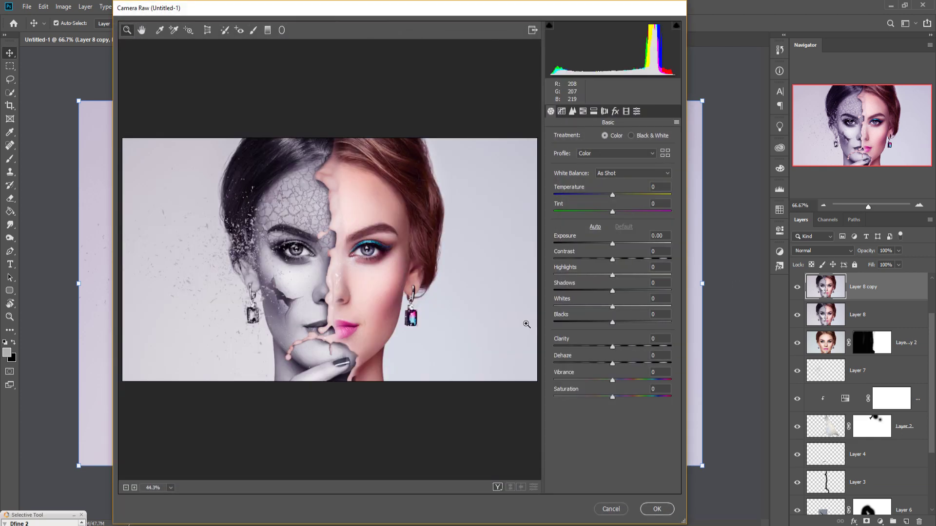
left_click(573, 112)
left_click_drag(555, 154, 630, 154)
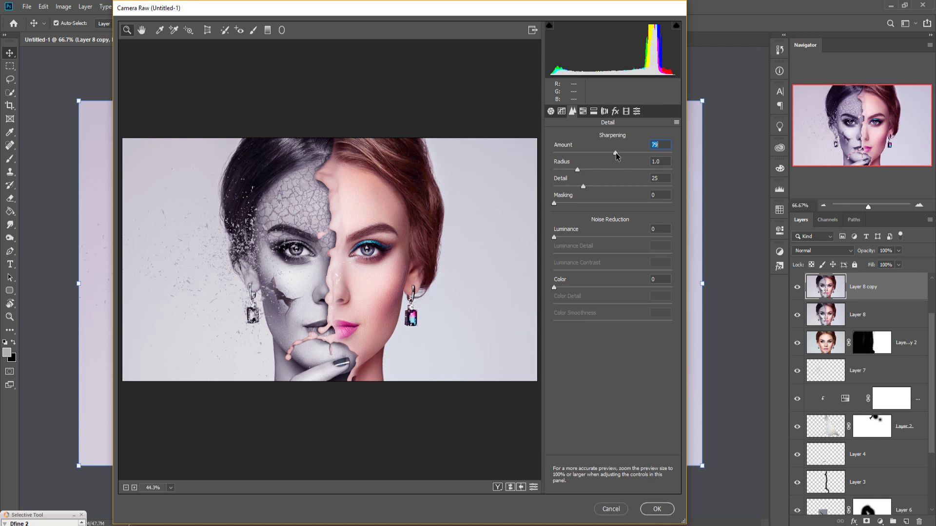
Set Saturation to +4 and Clarity to +12 in the basic Camera Raw adjustments and apply the filter
left_click(551, 114)
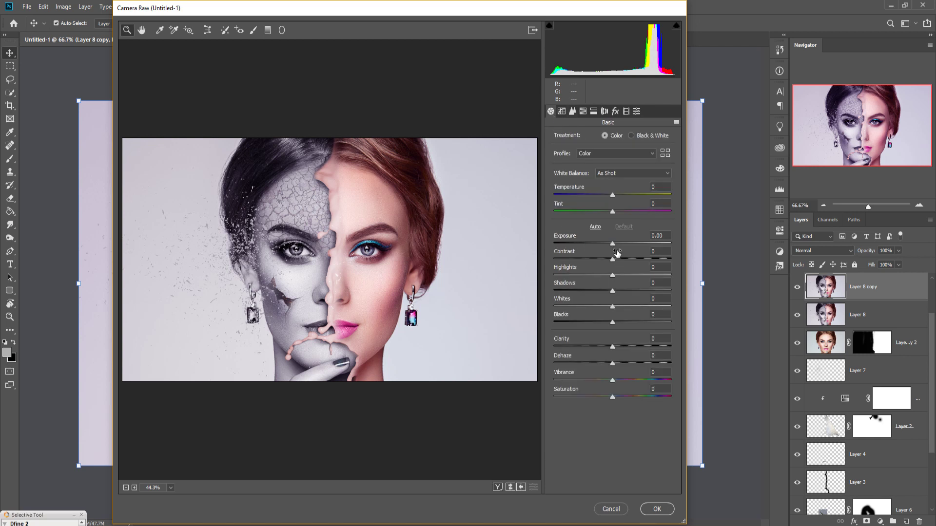
left_click_drag(613, 400, 615, 401)
left_click_drag(614, 346, 624, 347)
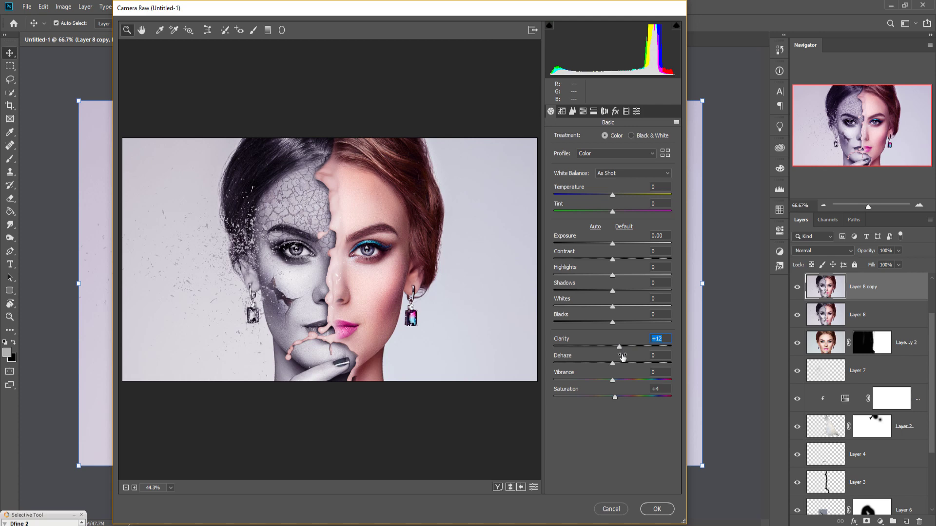
left_click(654, 508)
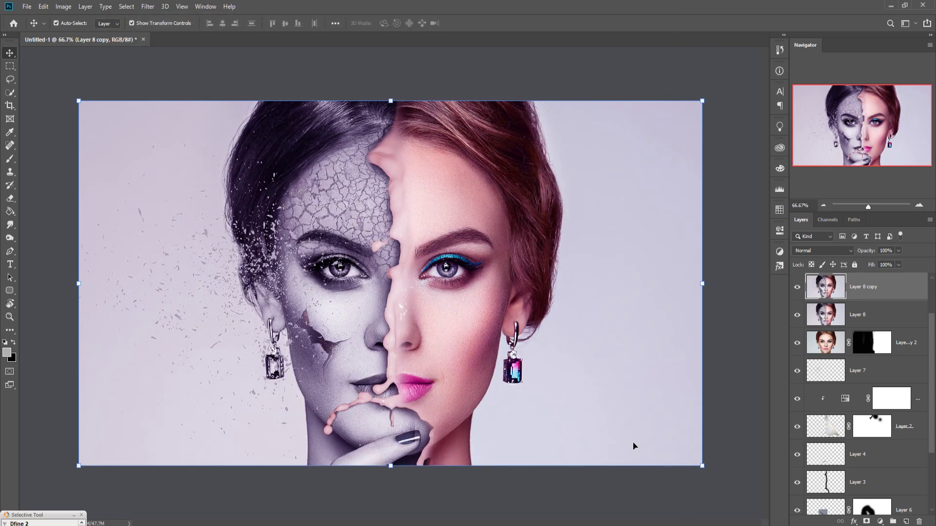
Apply the Color Efex Pro 4 Cross Processing filter with method L02 and a strength slightly above 20%
left_click(145, 7)
mouse_move(170, 223)
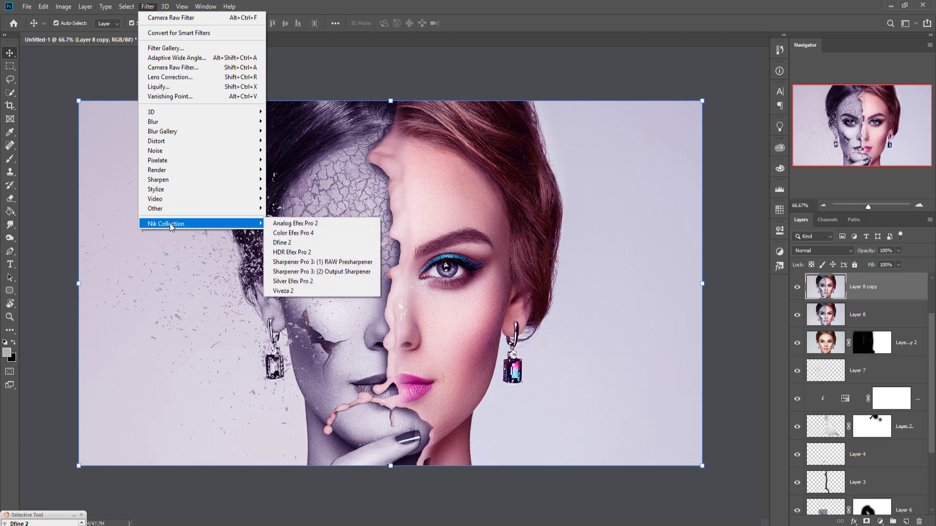
left_click(312, 234)
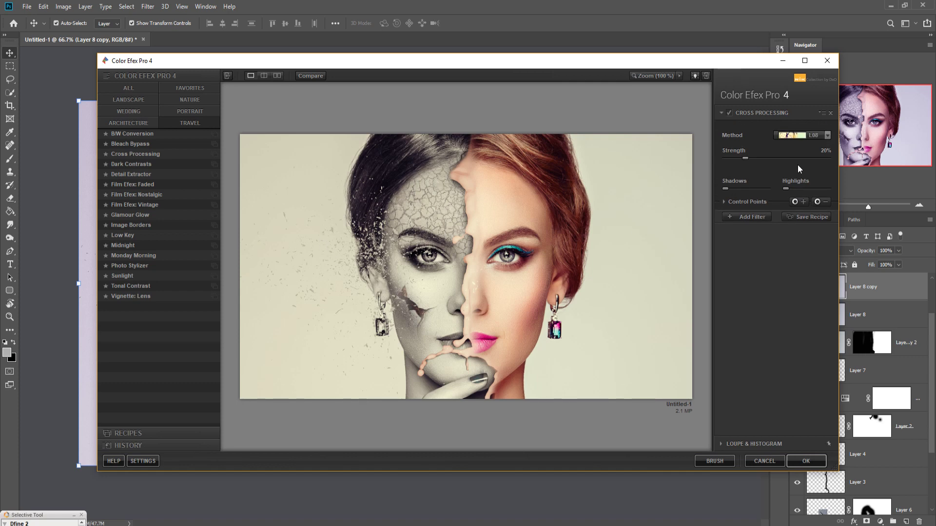
left_click(829, 136)
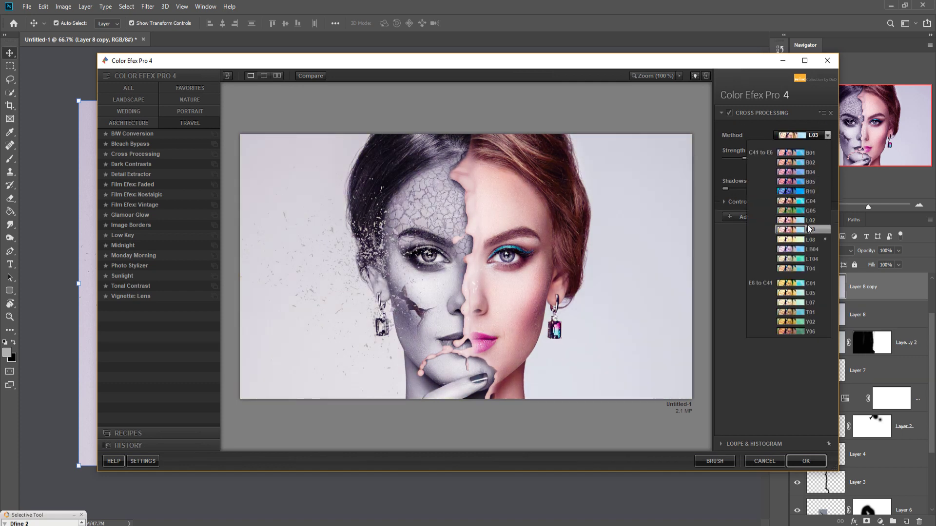
left_click(806, 218)
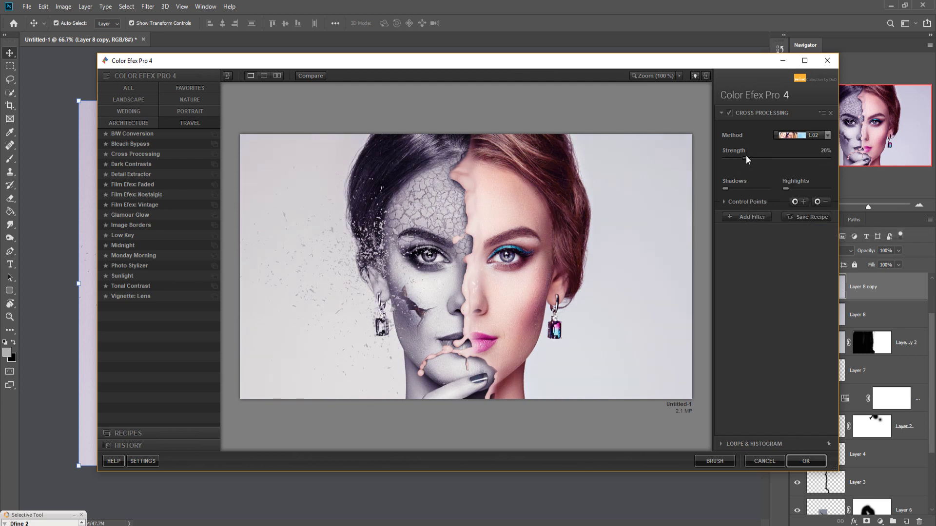
left_click_drag(745, 157, 753, 157)
left_click(799, 461)
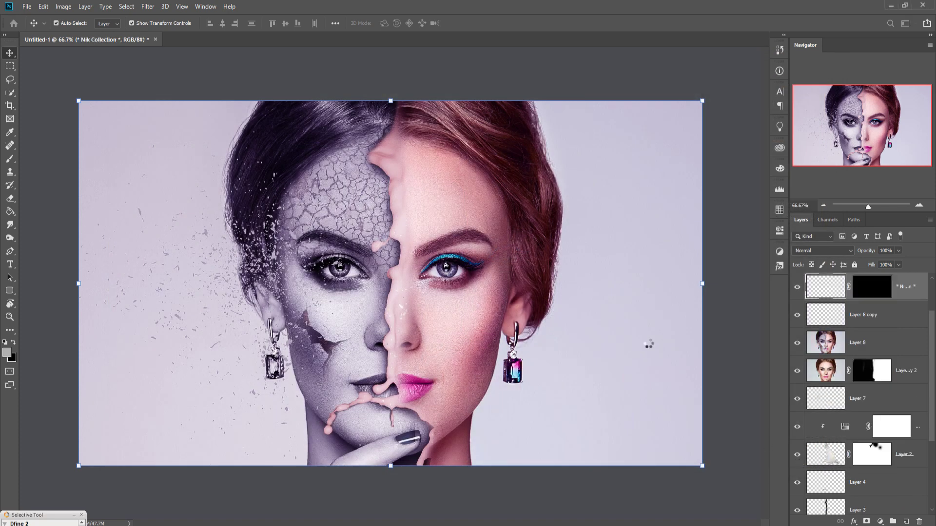